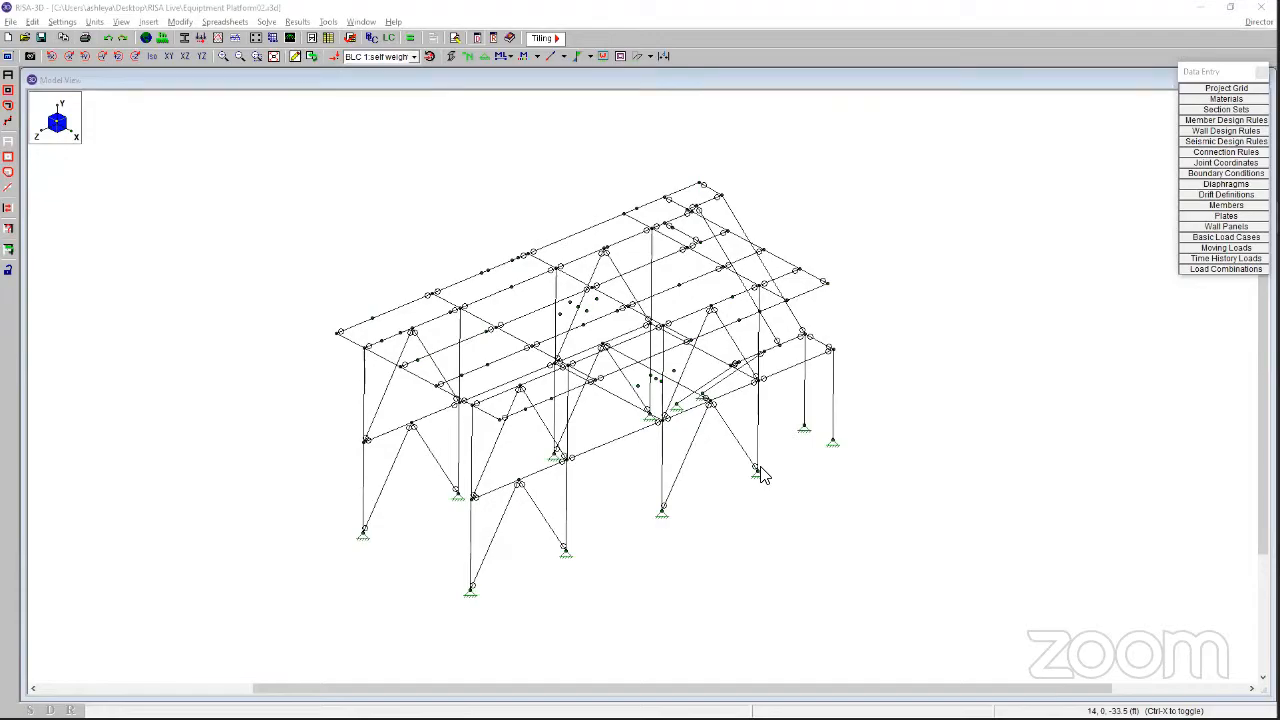
- Switch the model display from wireframe to rendered member shapes
middle_click_drag(631, 451, 512, 230, "shift")
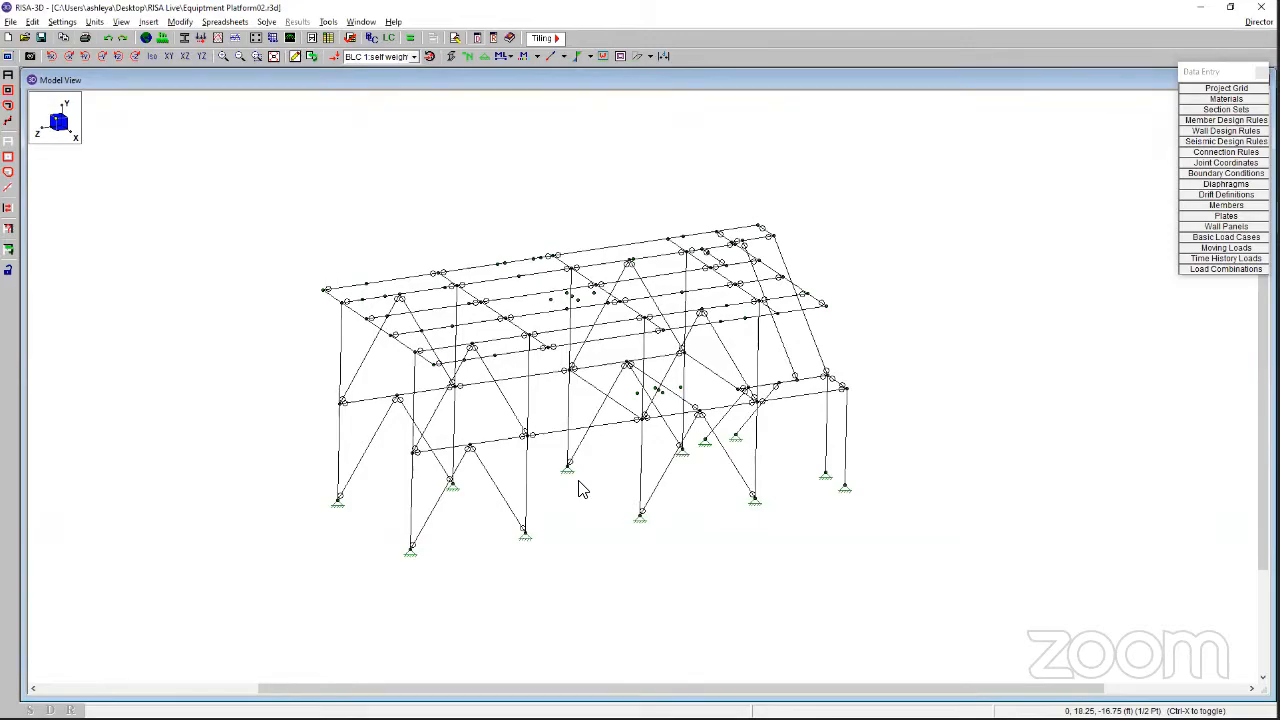
middle_click_drag(582, 342, 562, 336)
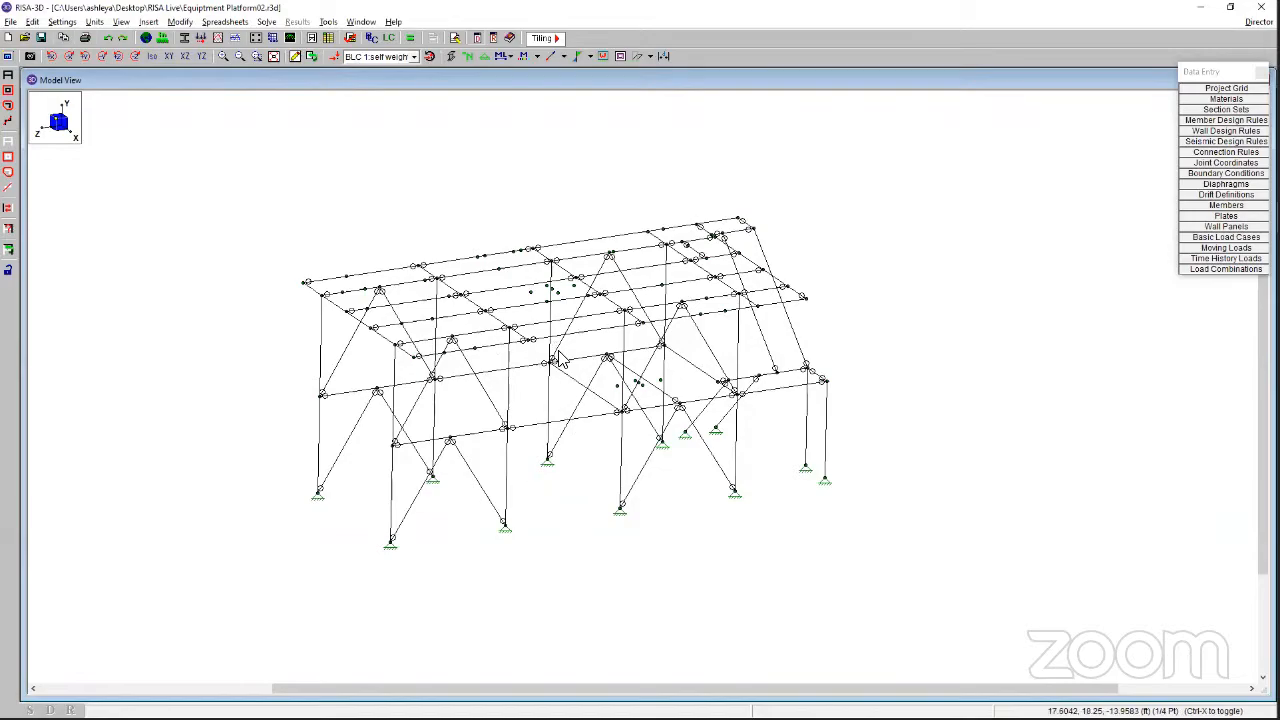
middle_click_drag(588, 386, 532, 414, "shift")
scroll(540, 352, "up", 2)
middle_click_drag(590, 377, 491, 214, "shift")
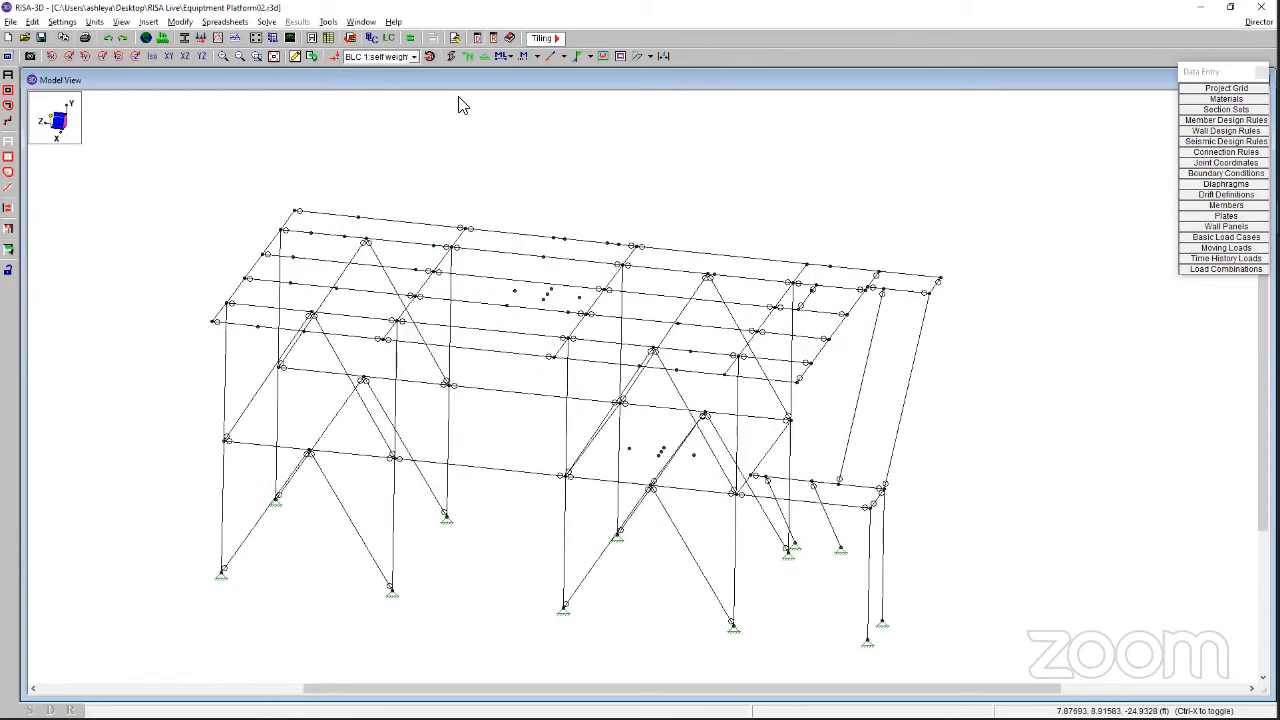
left_click(457, 58)
left_click(457, 58)
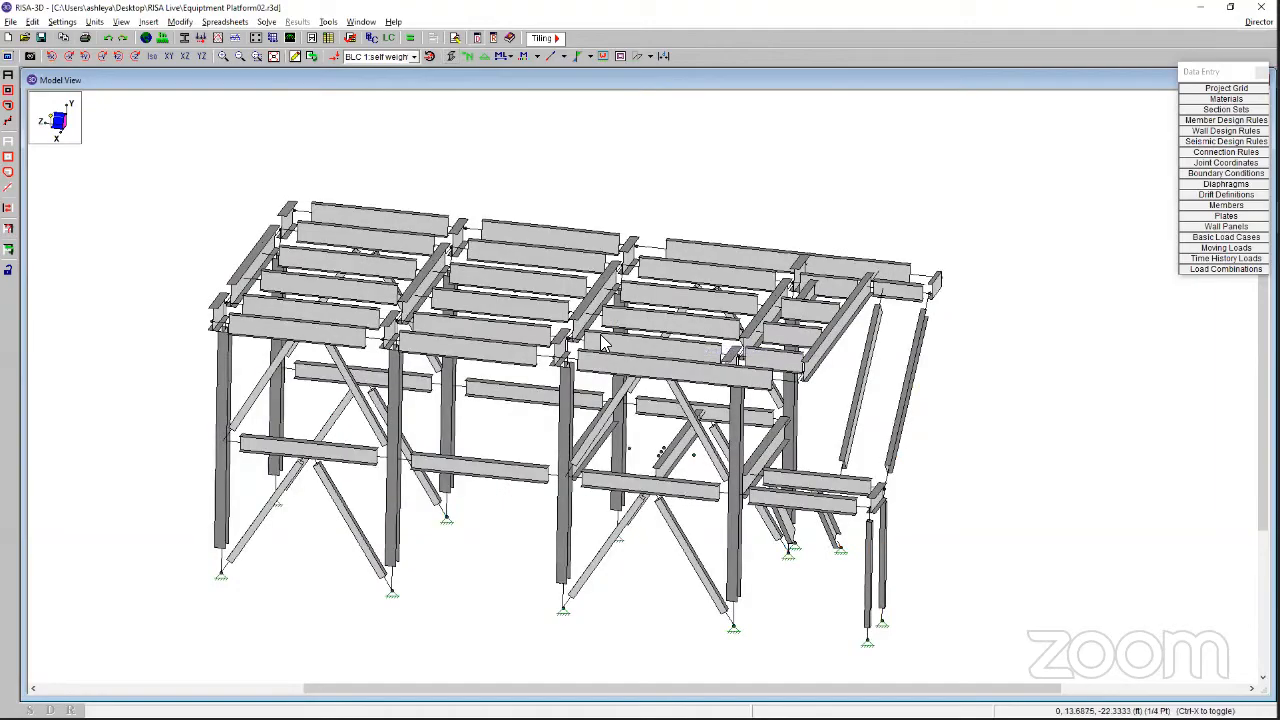
- Set the rendered members to draw at 100% of their length with partial transparency in the model display options
middle_click_drag(586, 344, 374, 328, "shift")
scroll(374, 328, "up", 3)
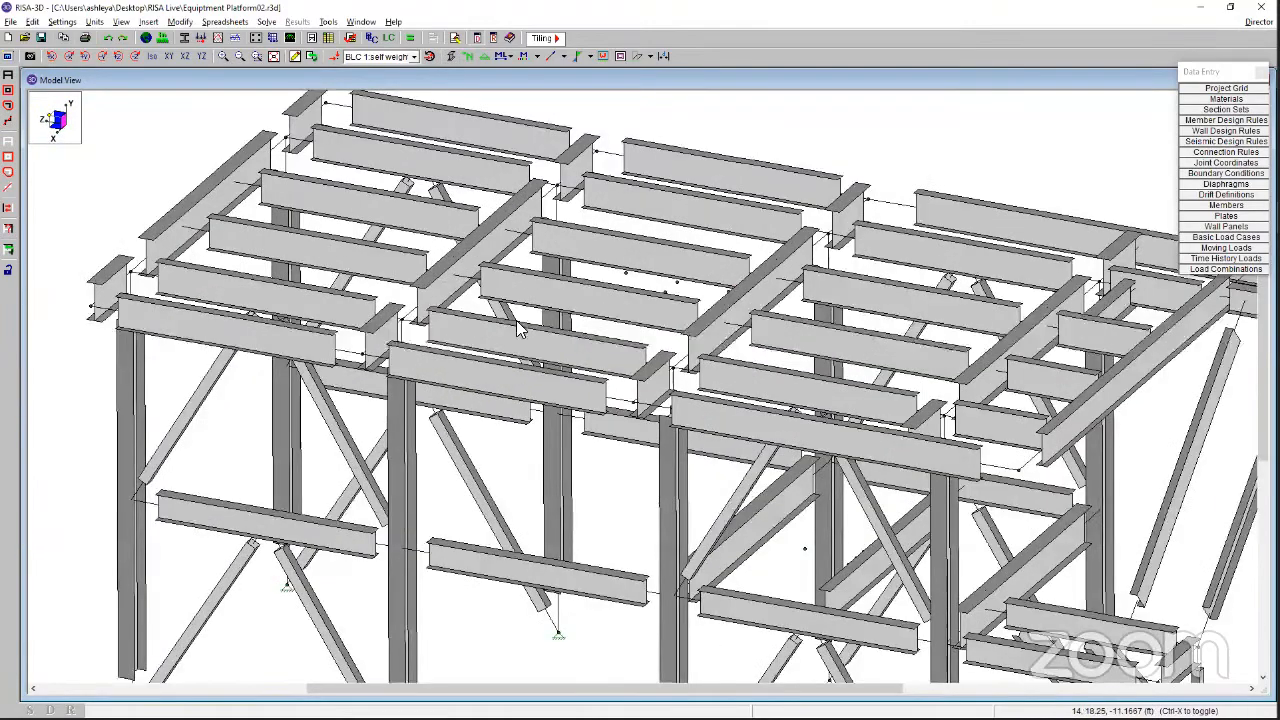
right_click(846, 127)
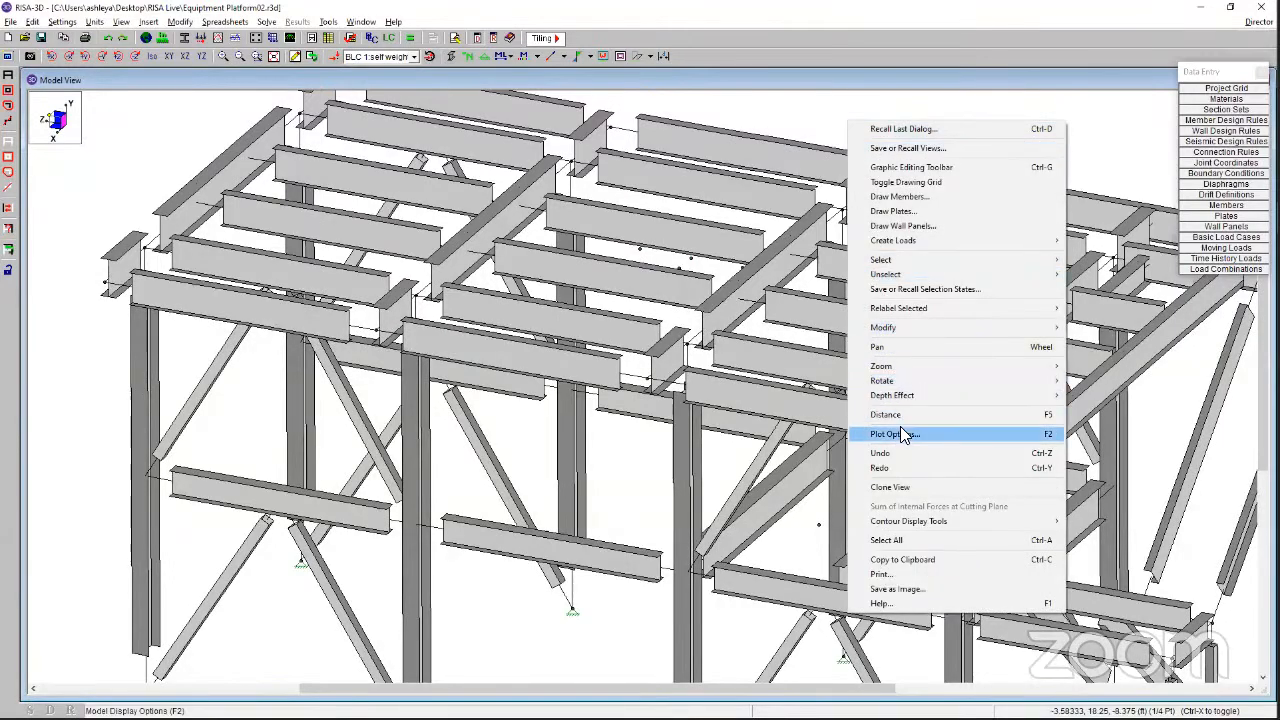
left_click(898, 433)
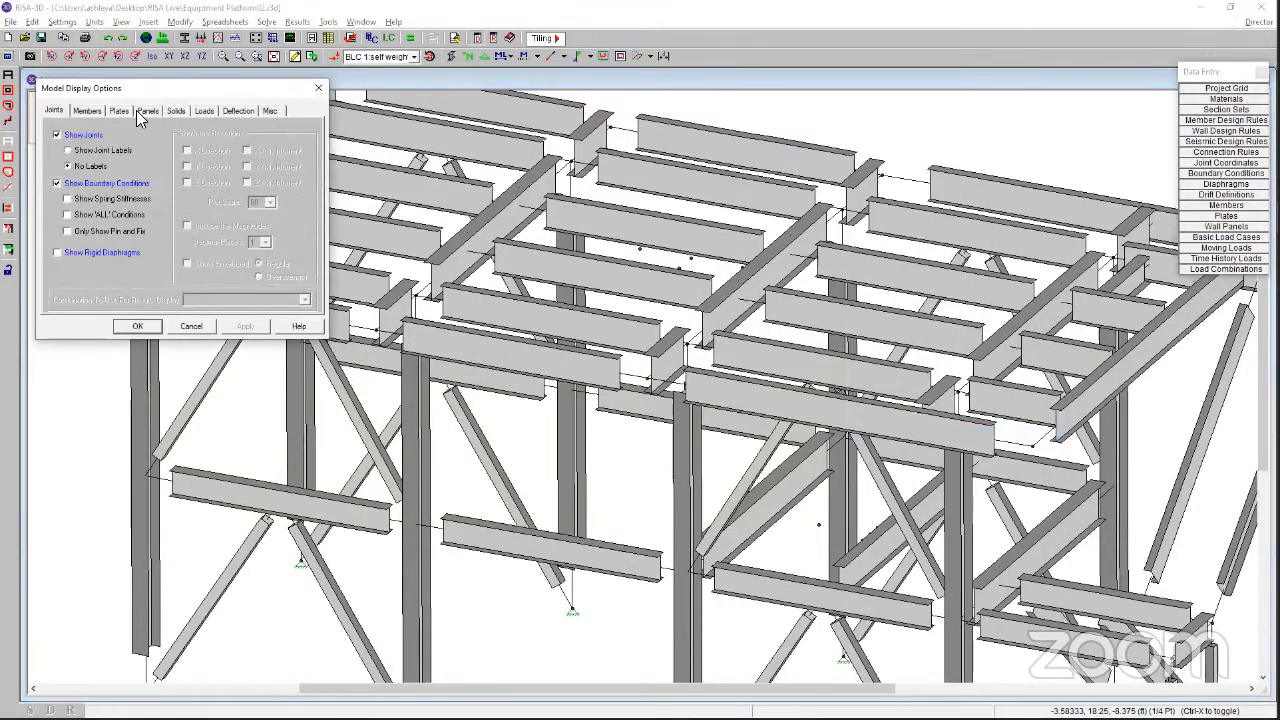
left_click(88, 113)
left_click(230, 182)
scroll(226, 195, "up", 1)
left_click(214, 181)
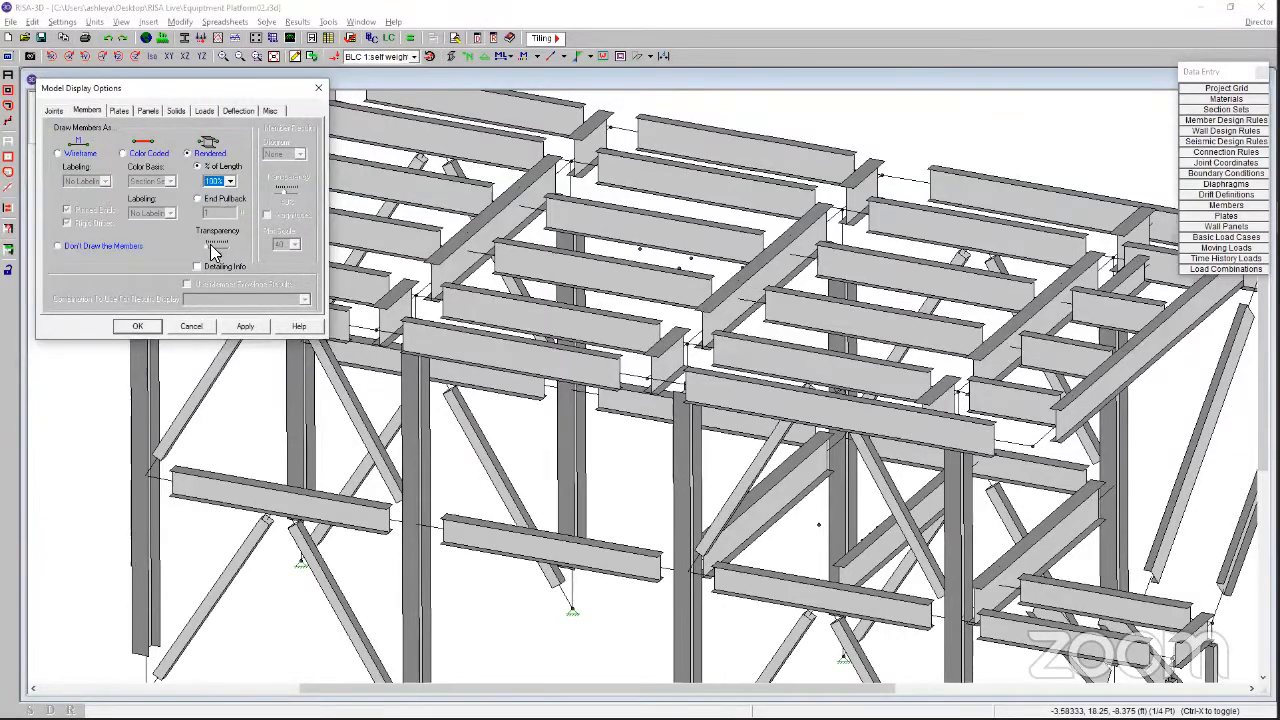
left_click(212, 244)
left_click(148, 330)
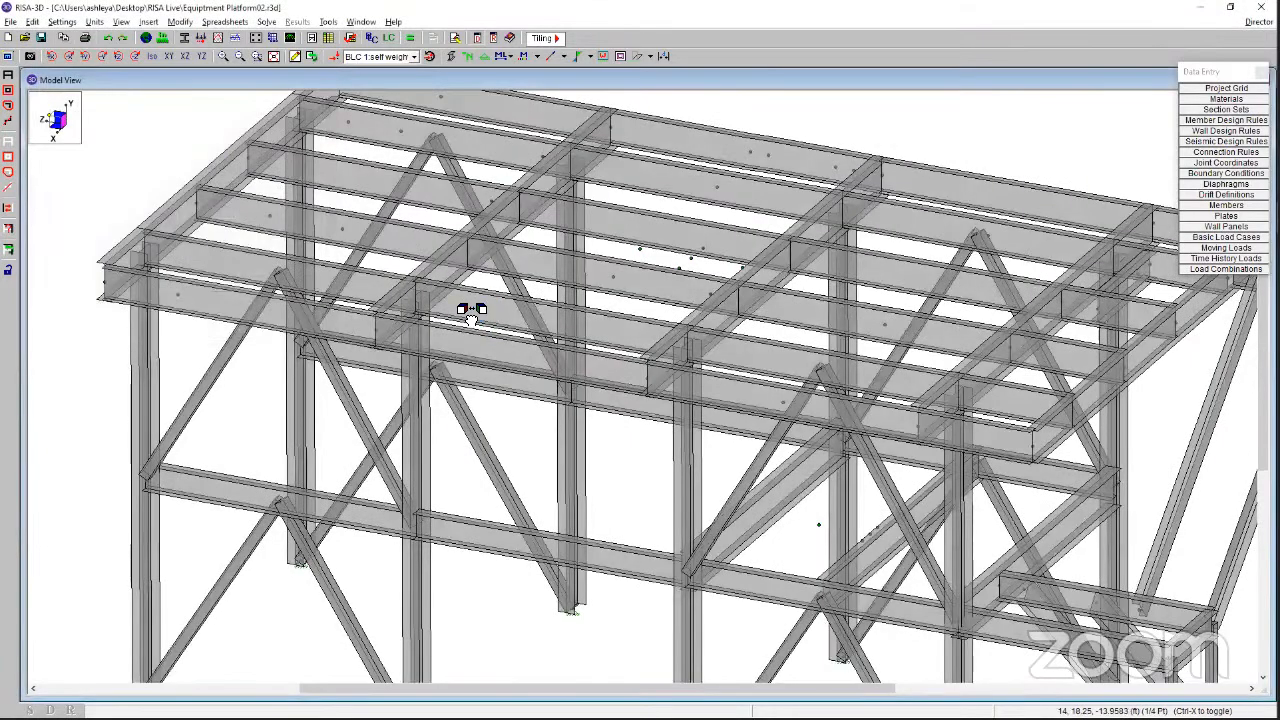
- Examine the beam and column intersections at the upper level, and return the display to wireframe
middle_click_drag(412, 282, 420, 287, "shift")
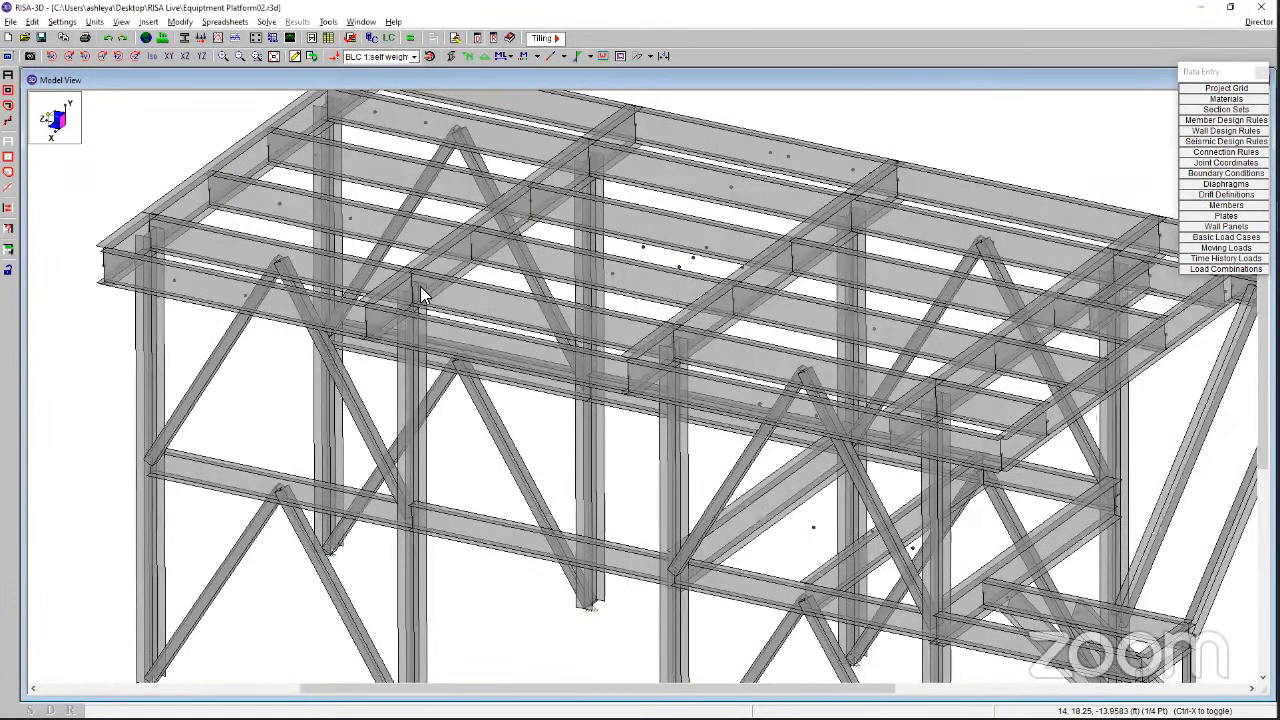
scroll(460, 290, "up", 1)
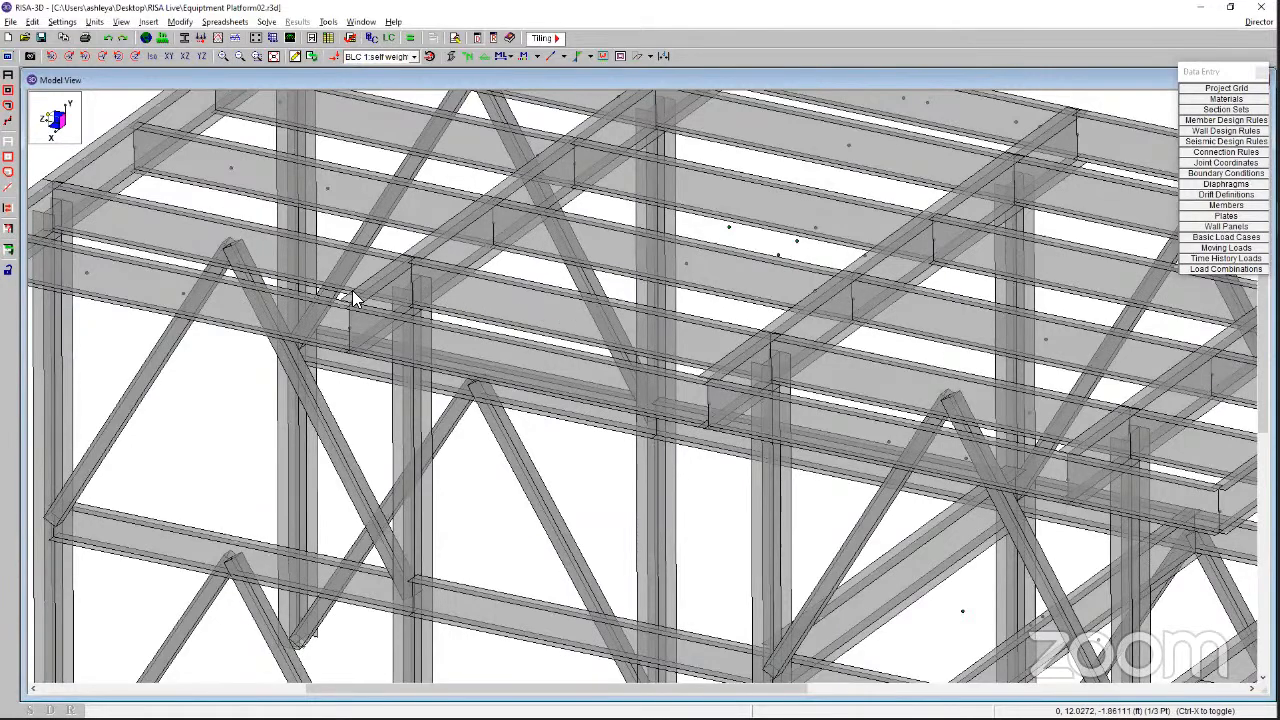
middle_click(448, 282)
middle_click_drag(545, 304, 528, 333)
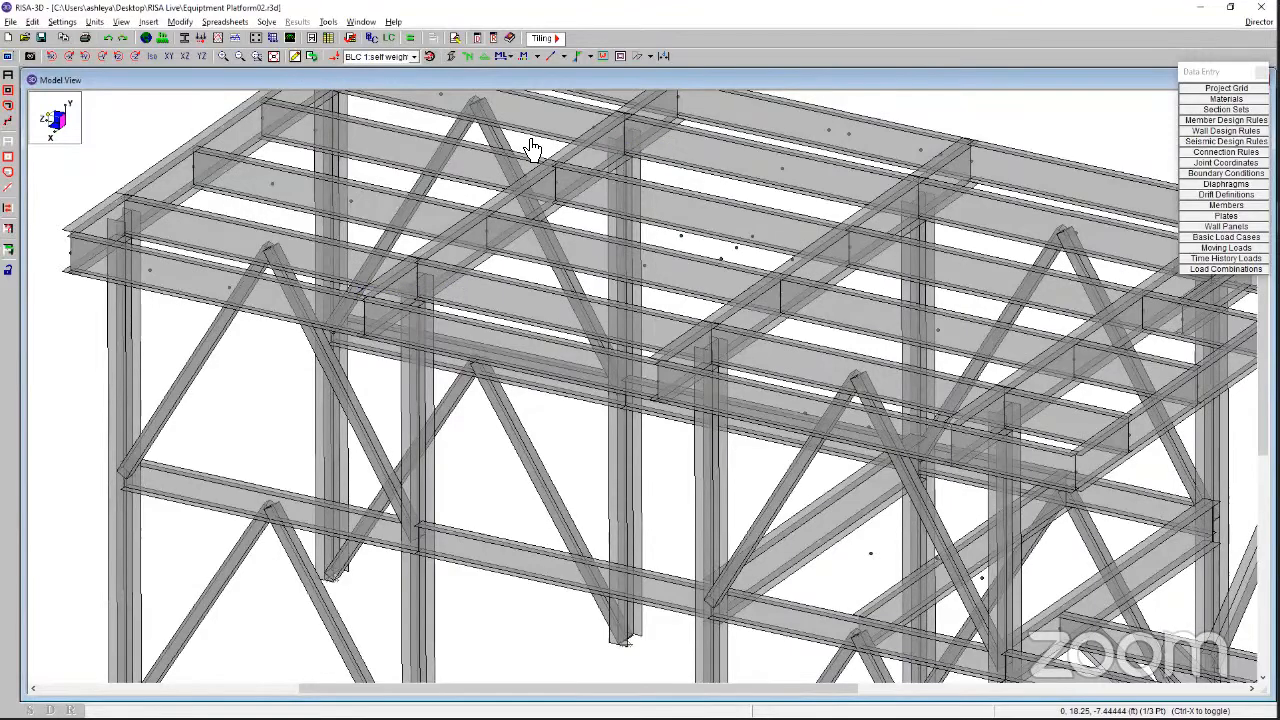
left_click(452, 58)
middle_click_drag(588, 217, 642, 275)
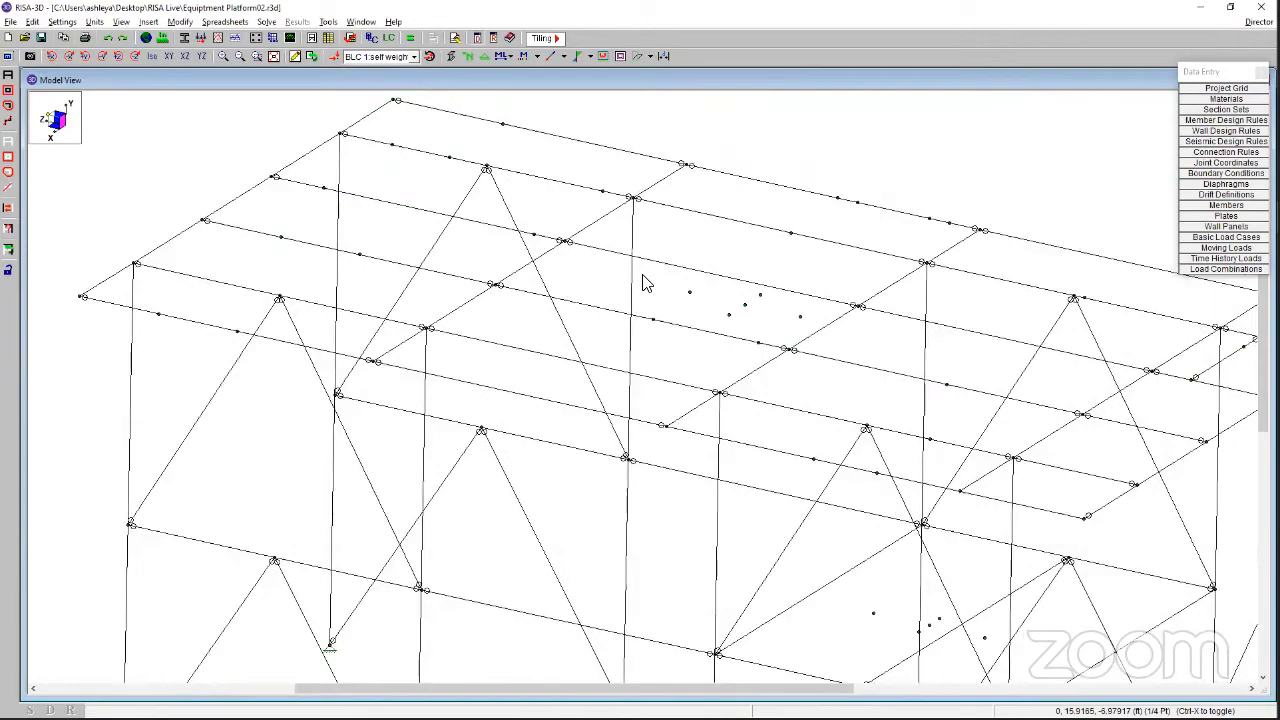
- Review the I-end and J-end detailing offsets of the far edge beam on the upper level
double_click(468, 118)
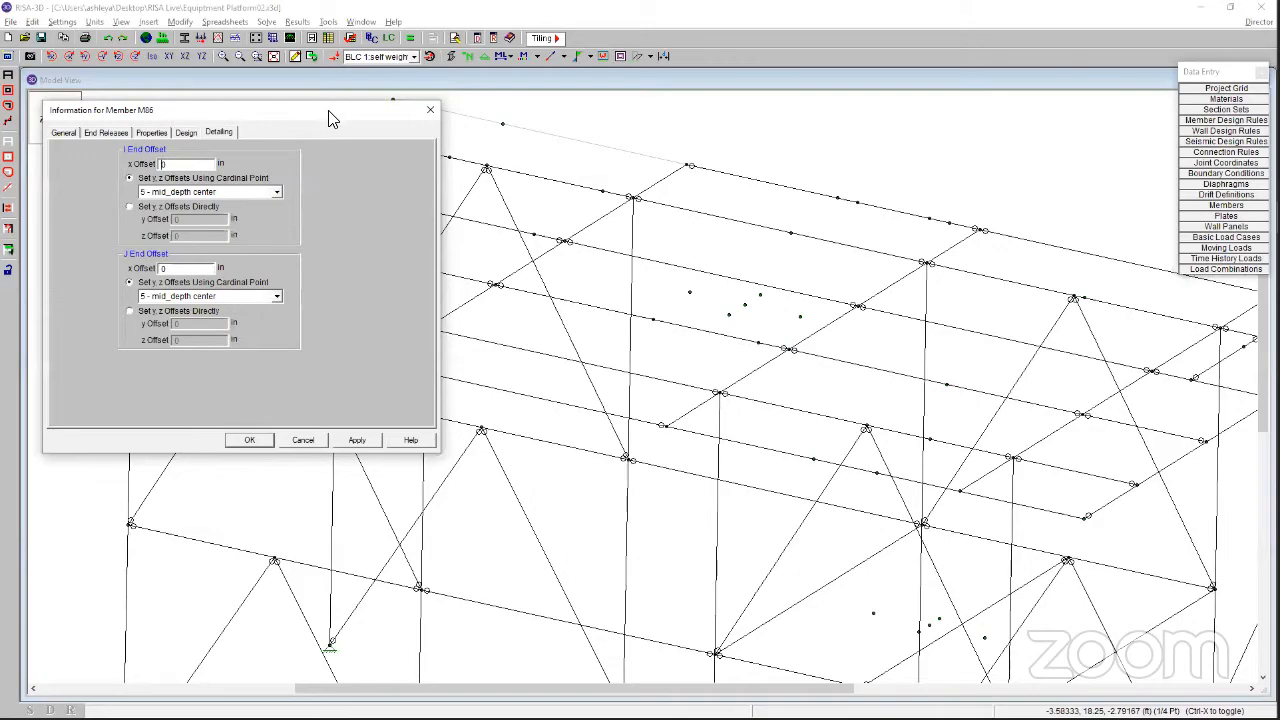
left_click_drag(436, 118, 577, 123)
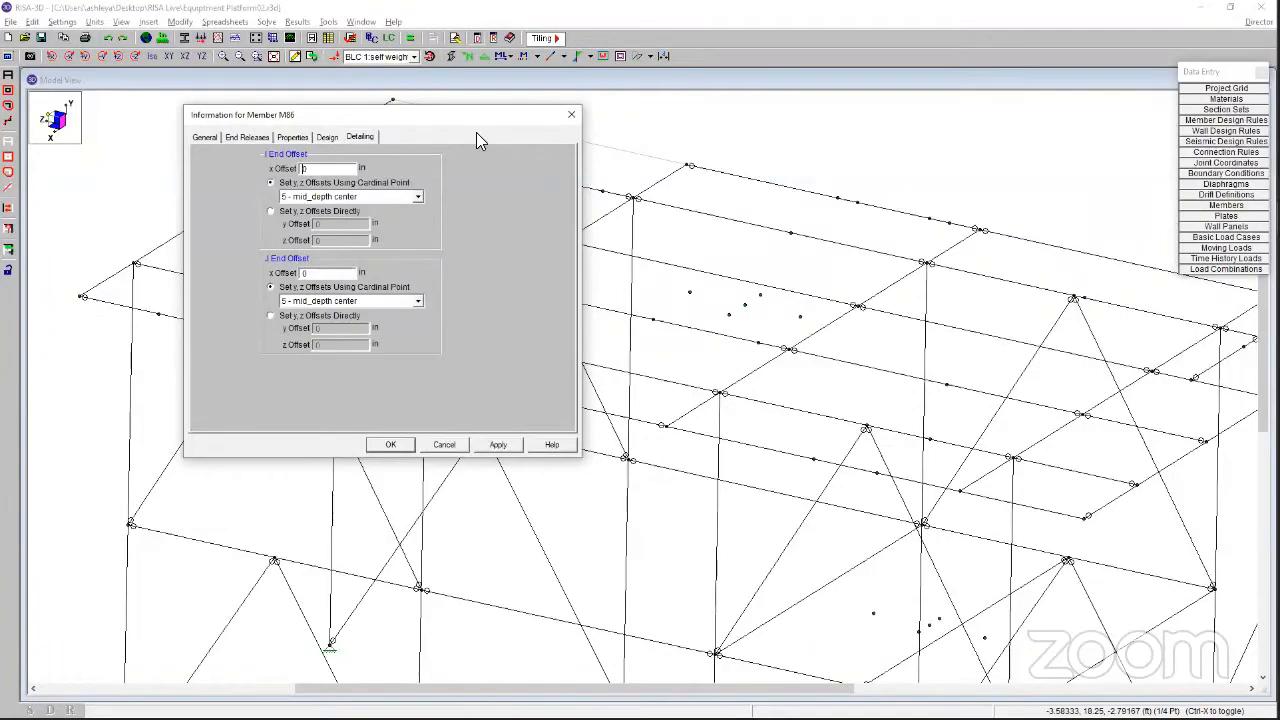
left_click(568, 118)
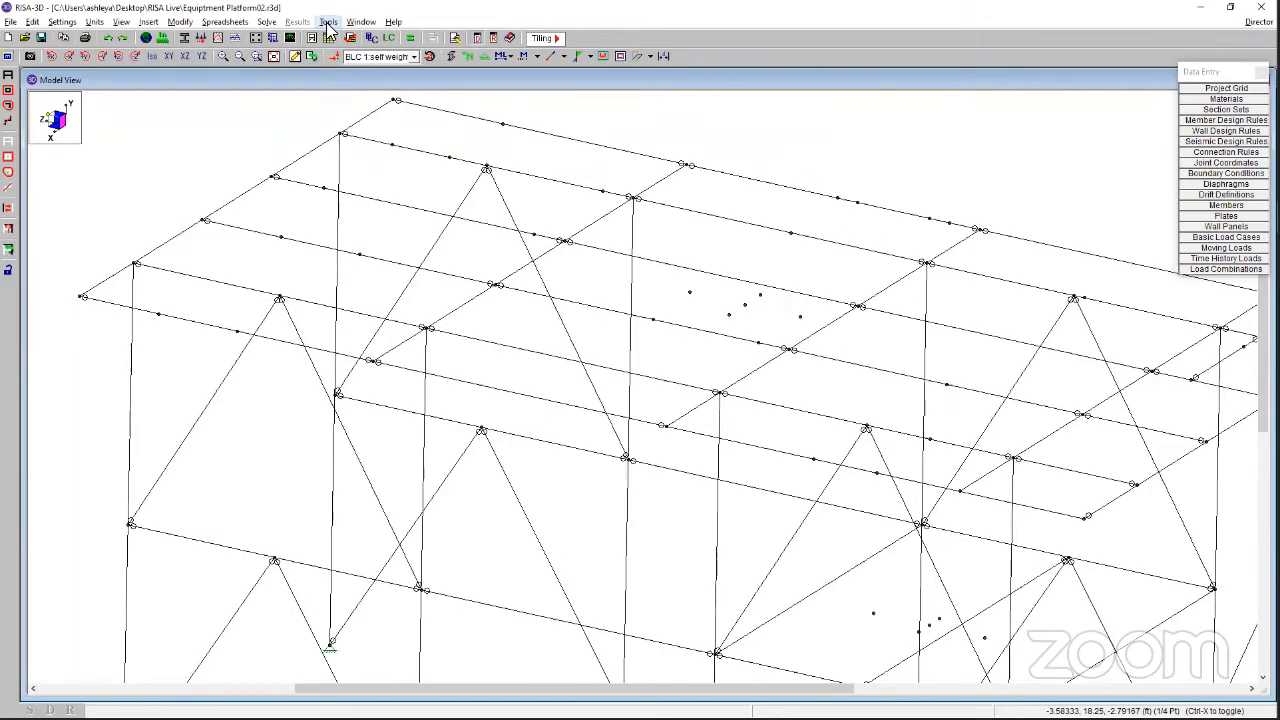
- Check in the application settings that detailing information is set to be shown in the model
left_click(328, 22)
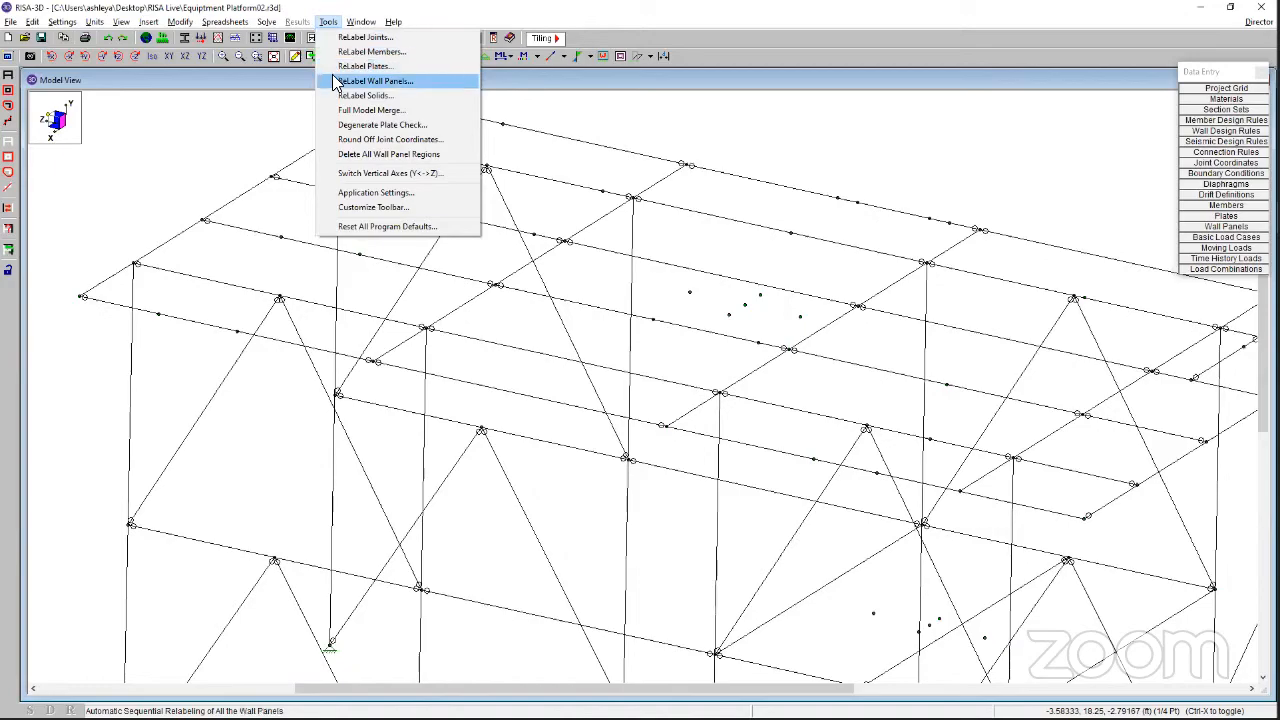
left_click(352, 193)
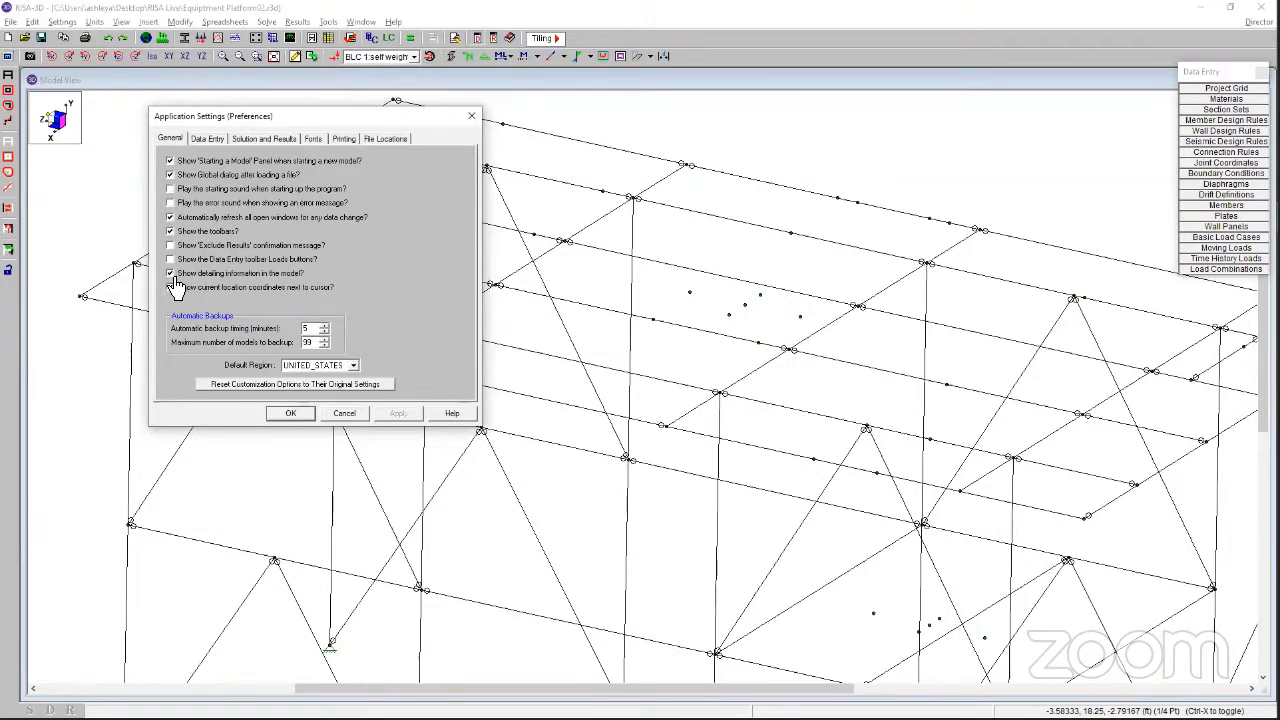
left_click(291, 413)
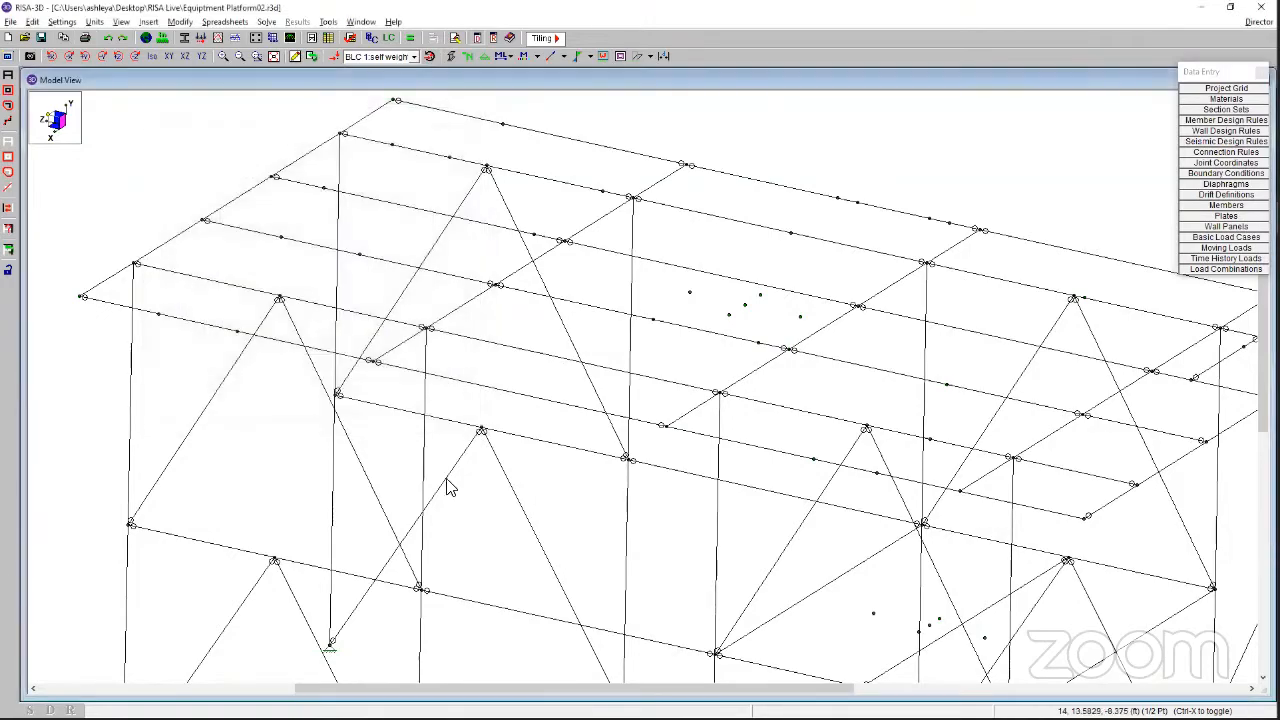
- Select only the top-level framing using the YZ elevation, and return to the isometric view
scroll(675, 358, "down", 4)
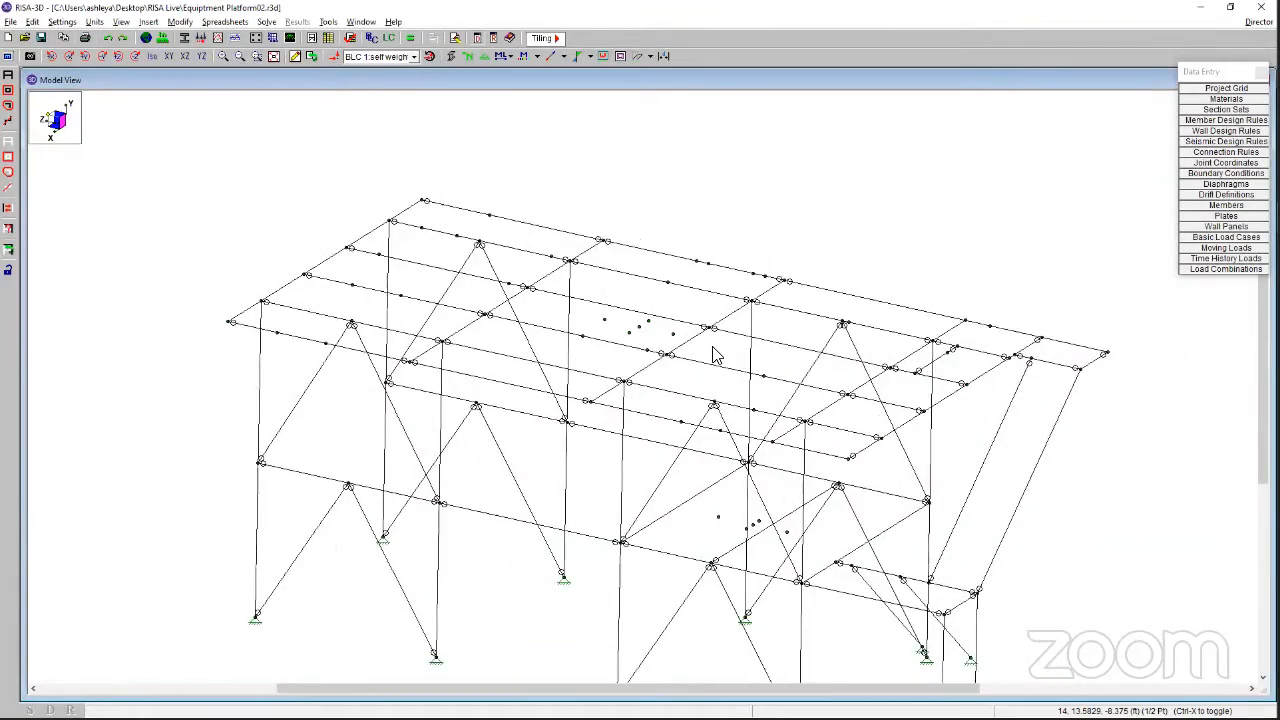
scroll(712, 336, "up", 1)
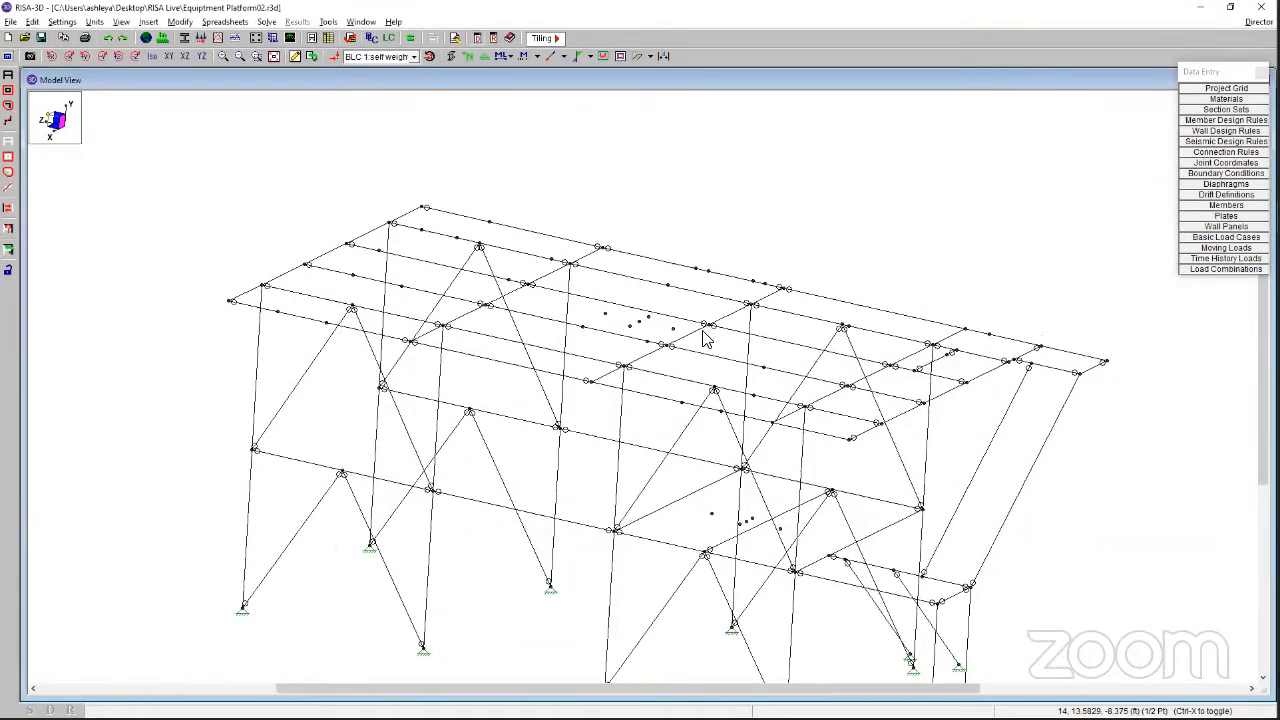
left_click(203, 57)
scroll(522, 238, "up", 1)
scroll(420, 214, "down", 2)
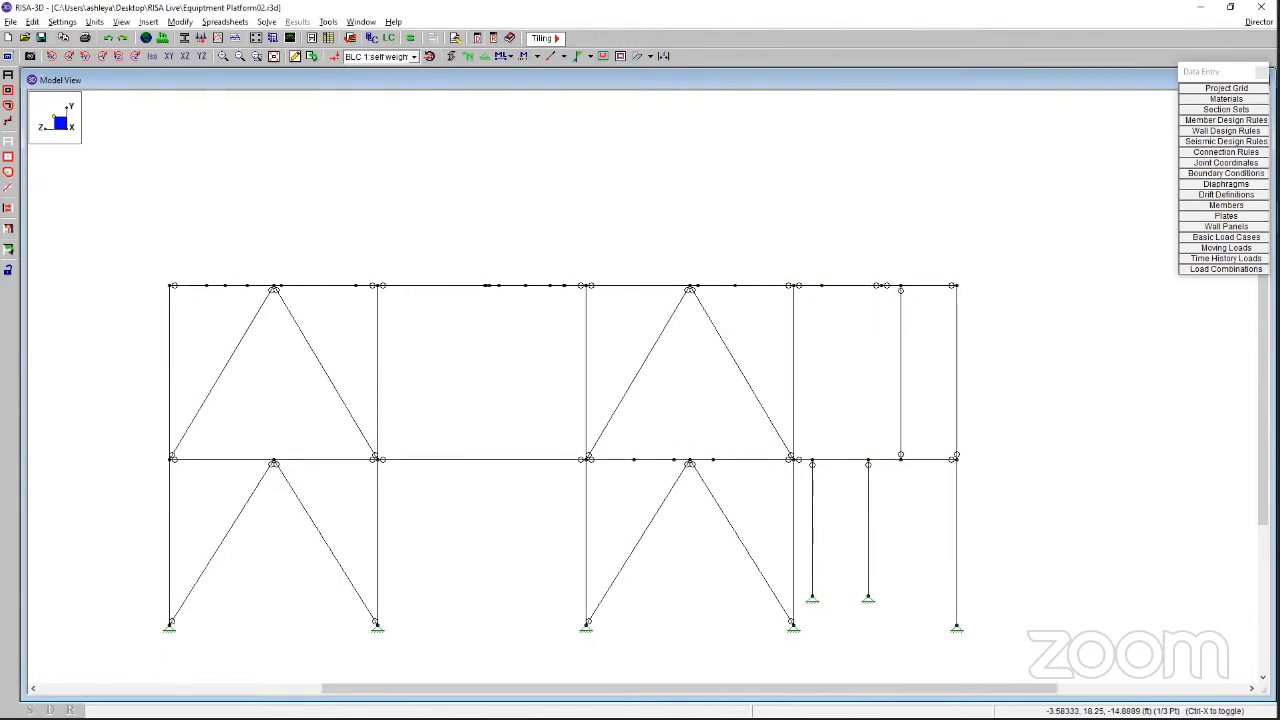
left_click(10, 152)
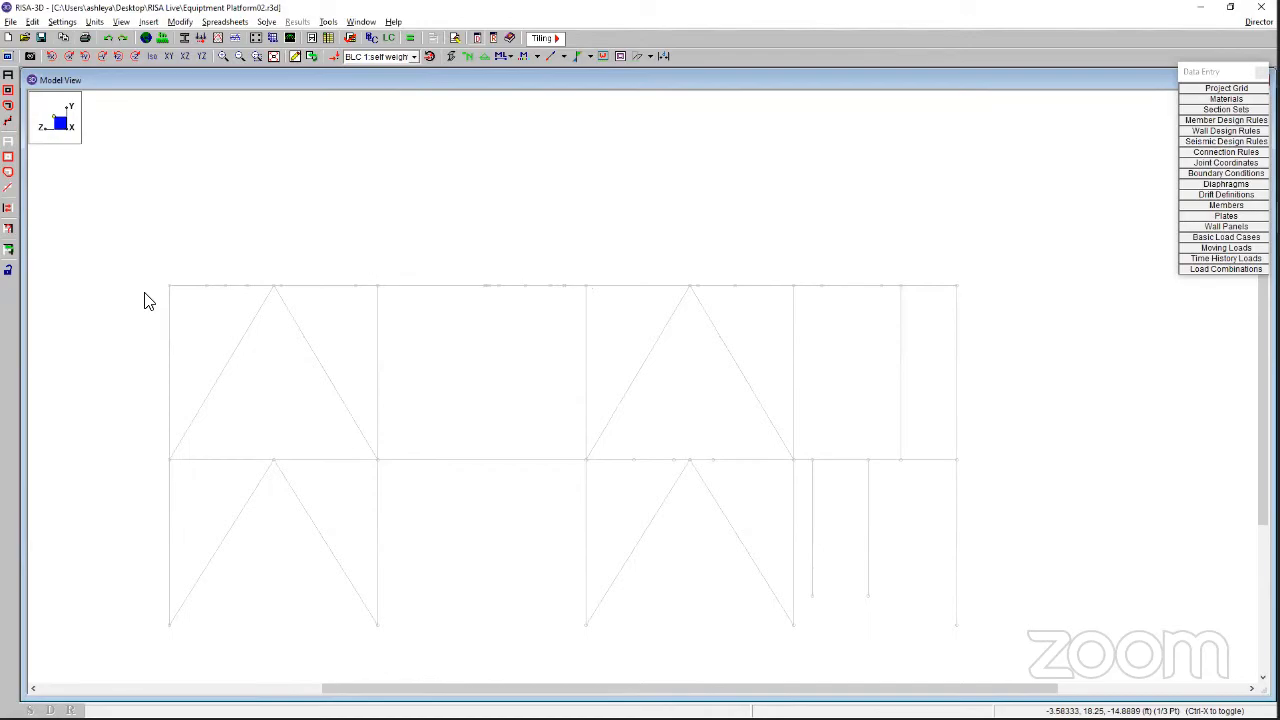
left_click(8, 90)
left_click_drag(132, 263, 1016, 314)
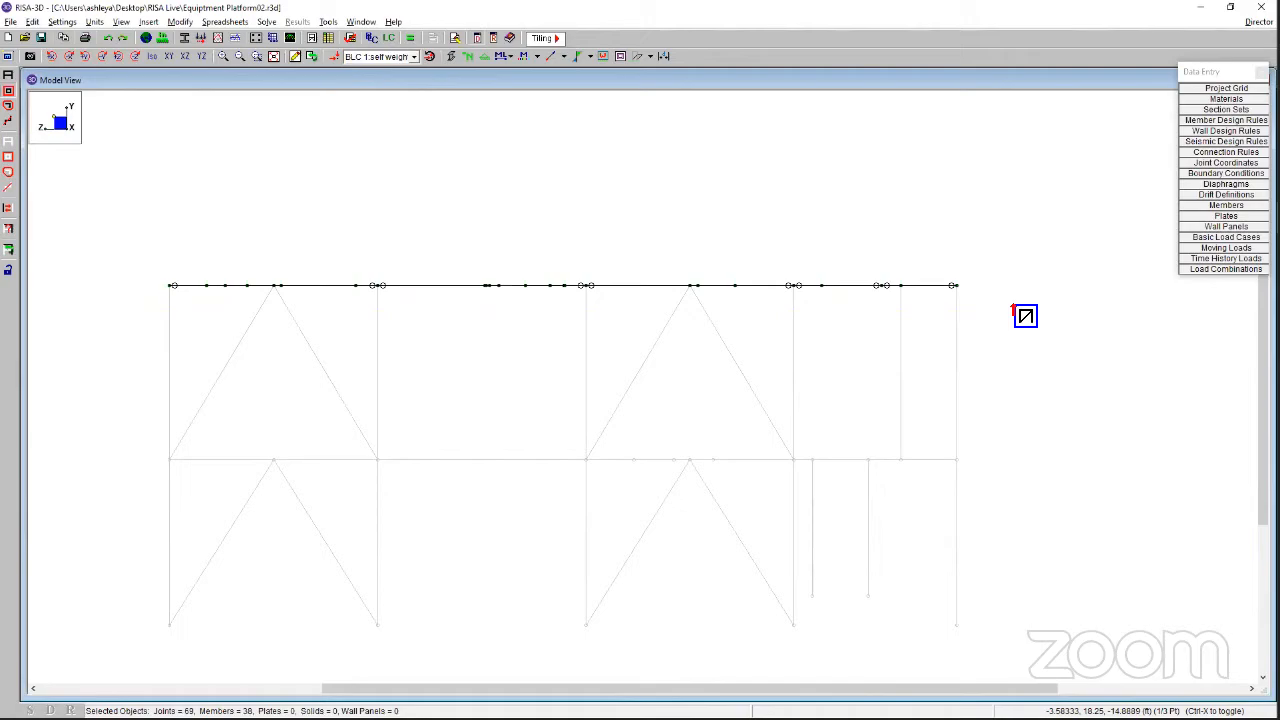
left_click(152, 56)
scroll(651, 220, "down", 5)
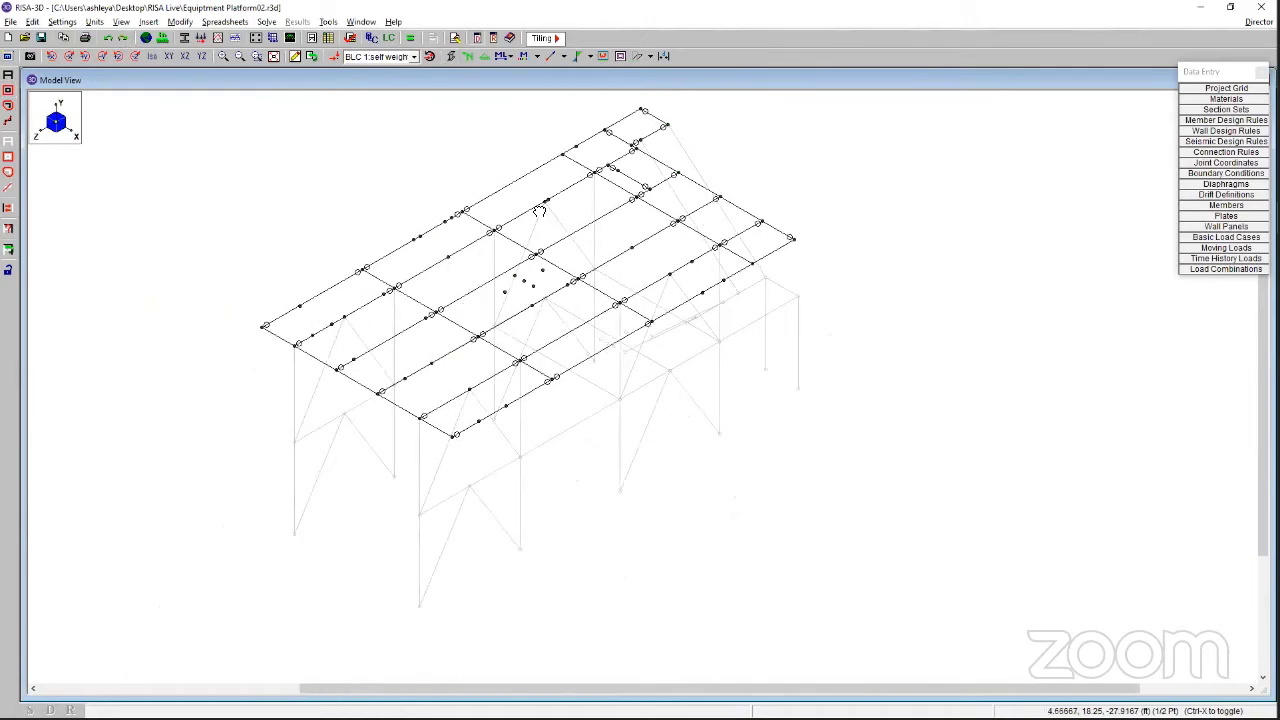
- Set the cardinal point at both the I and J ends to 8 - top center for all selected members
left_click(180, 21)
left_click(192, 86)
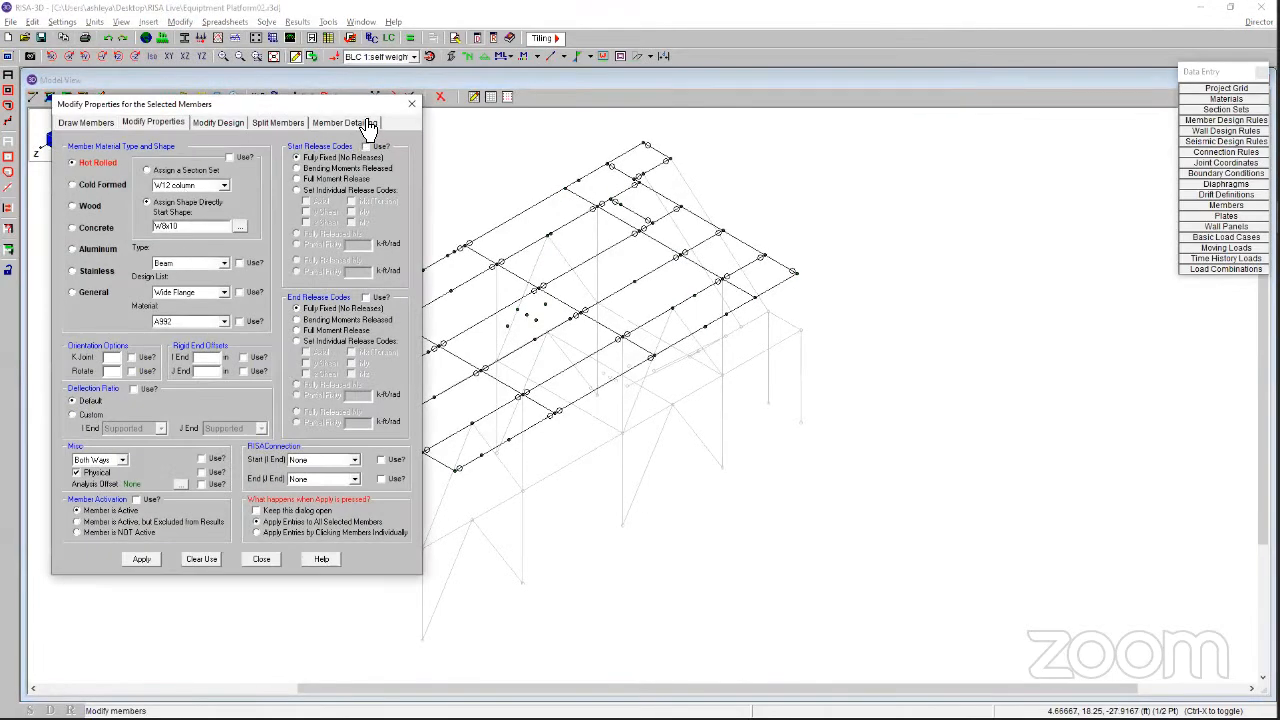
left_click(366, 123)
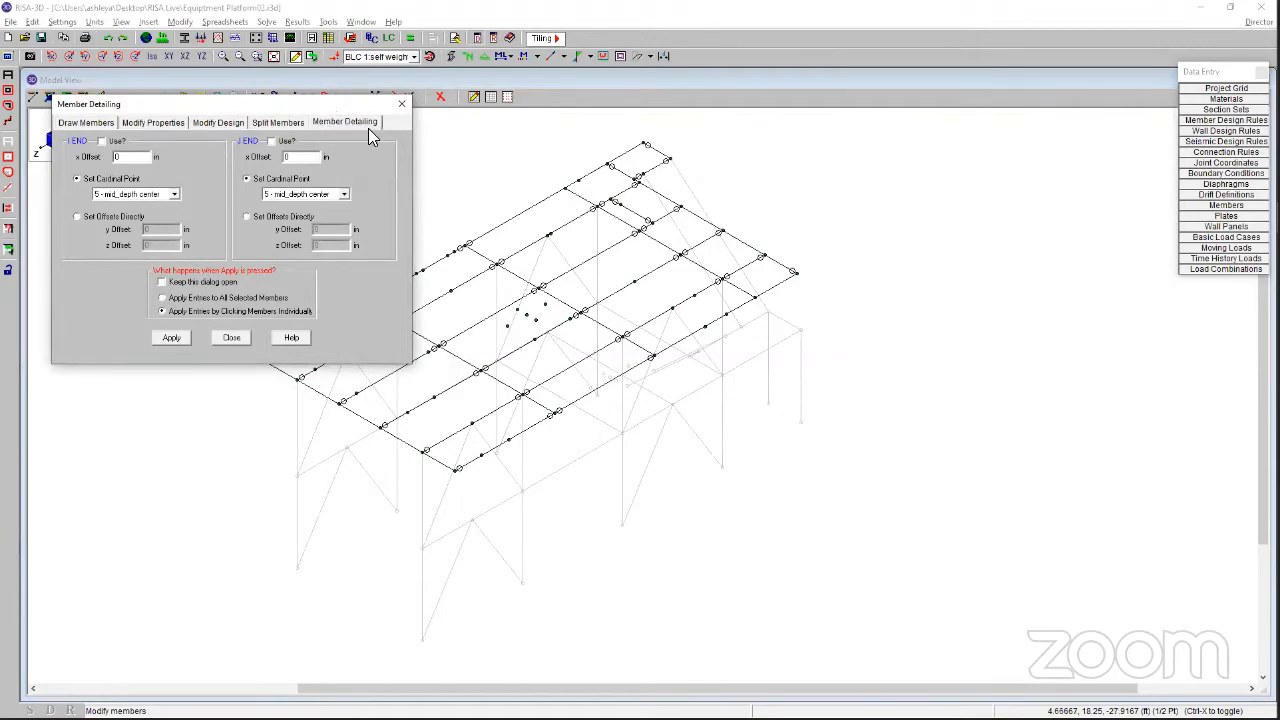
left_click(102, 141)
left_click(284, 145)
left_click(150, 195)
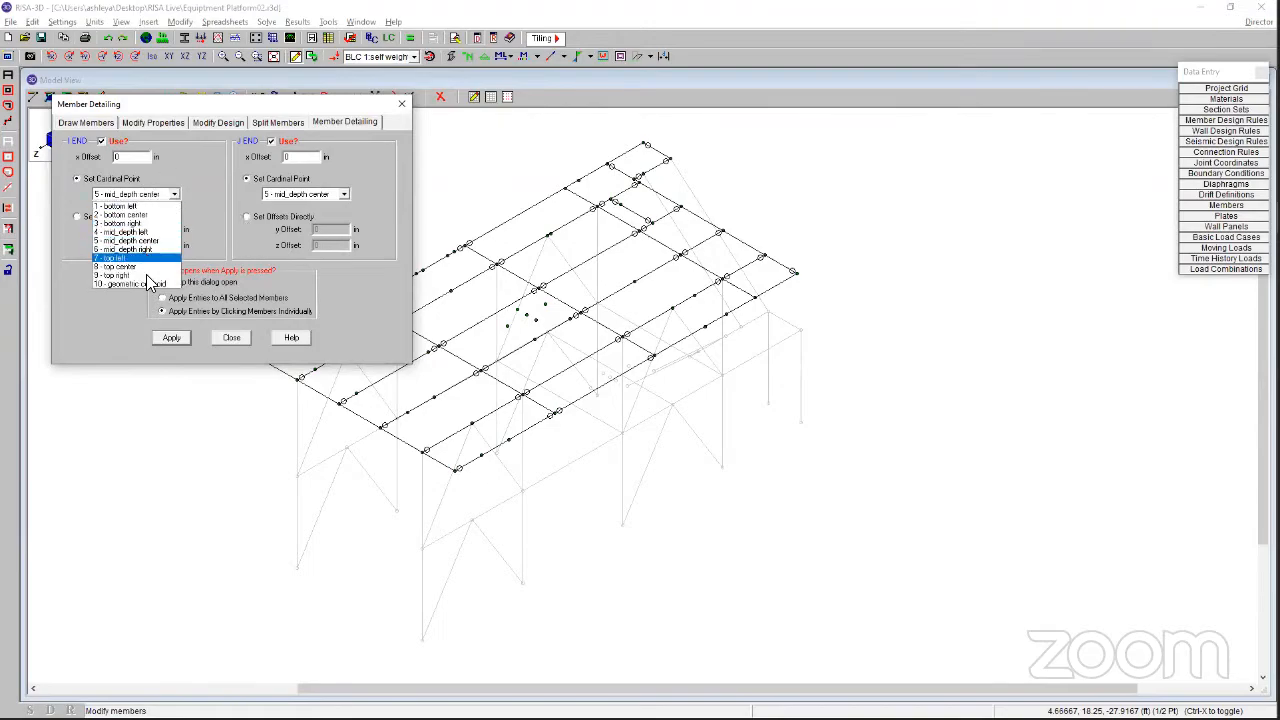
left_click(148, 266)
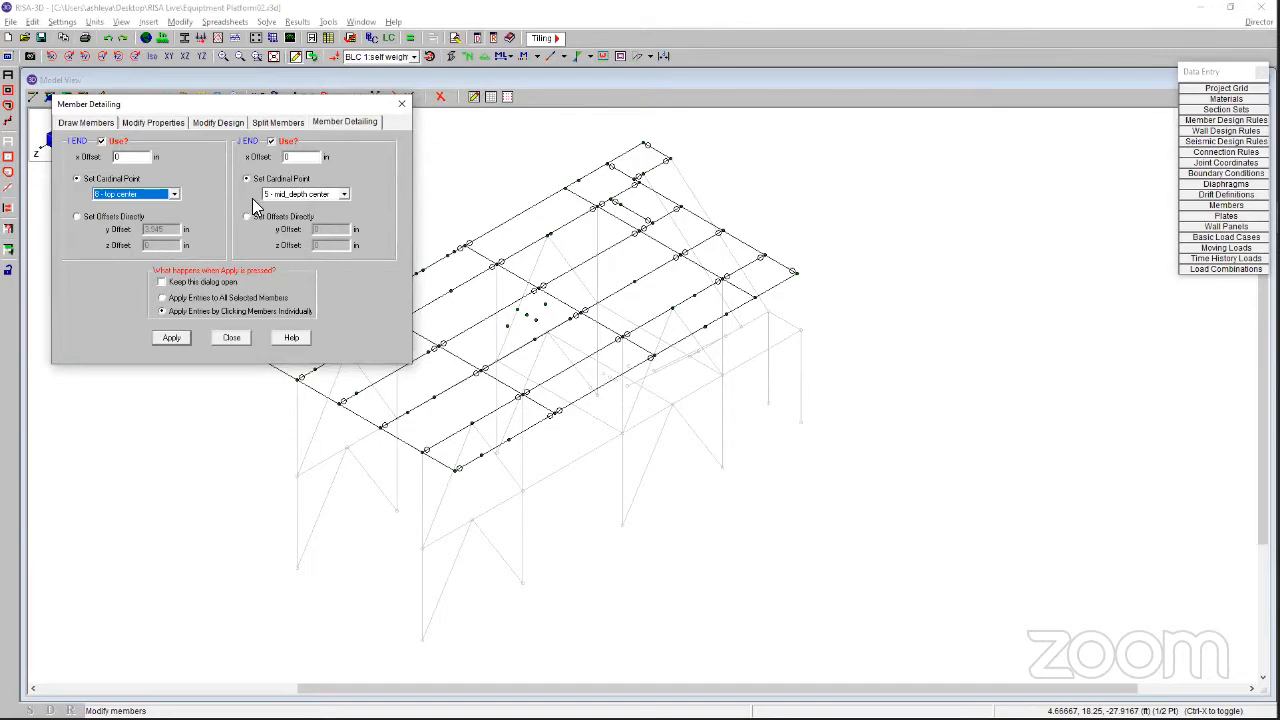
left_click(298, 194)
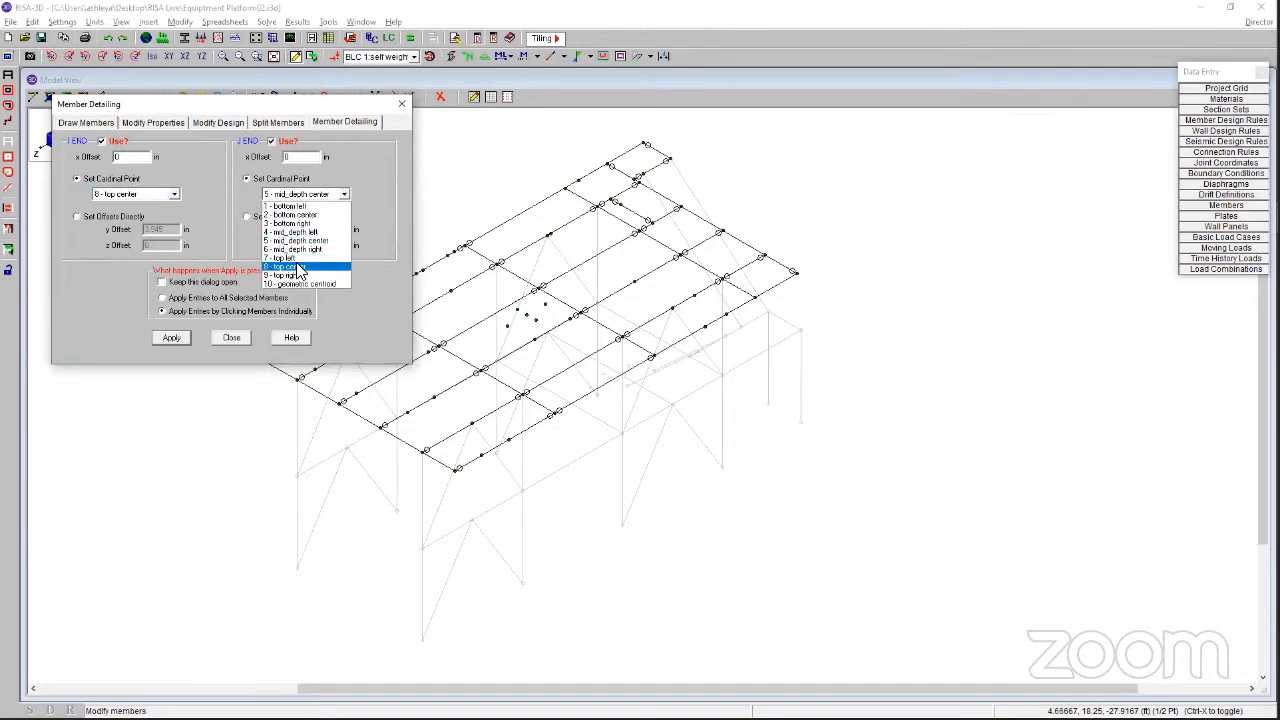
left_click(300, 267)
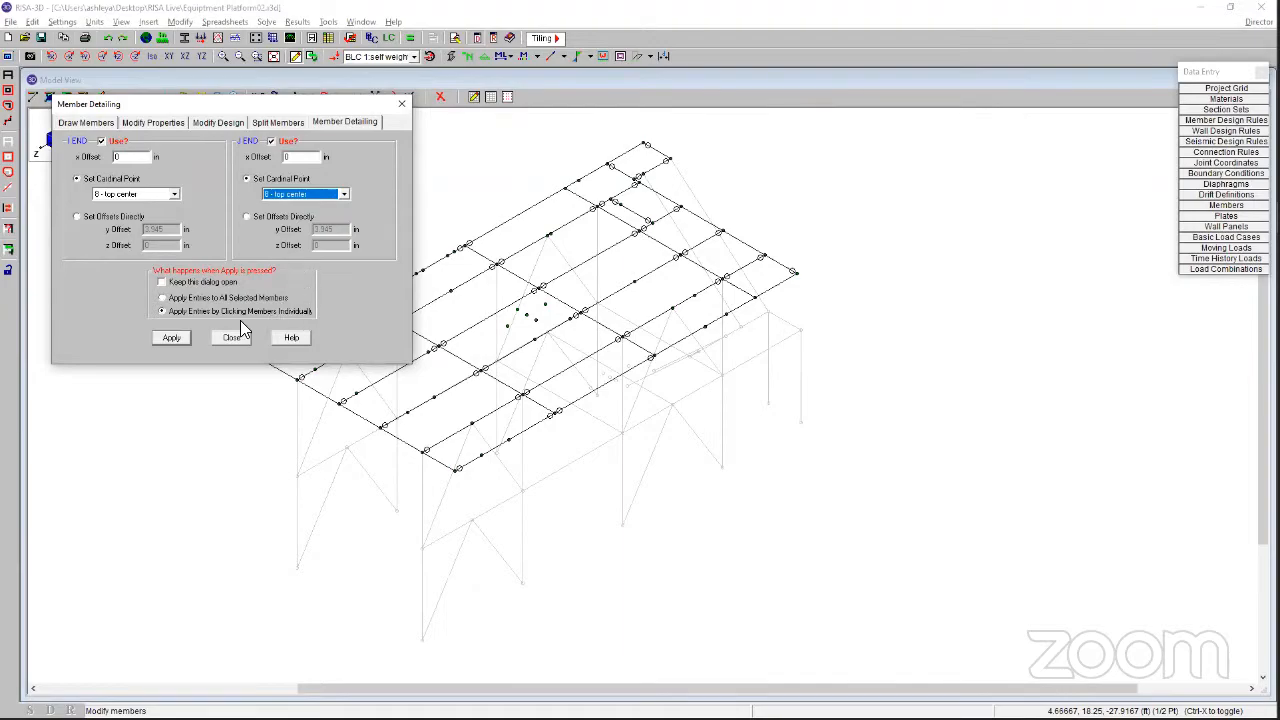
left_click(205, 298)
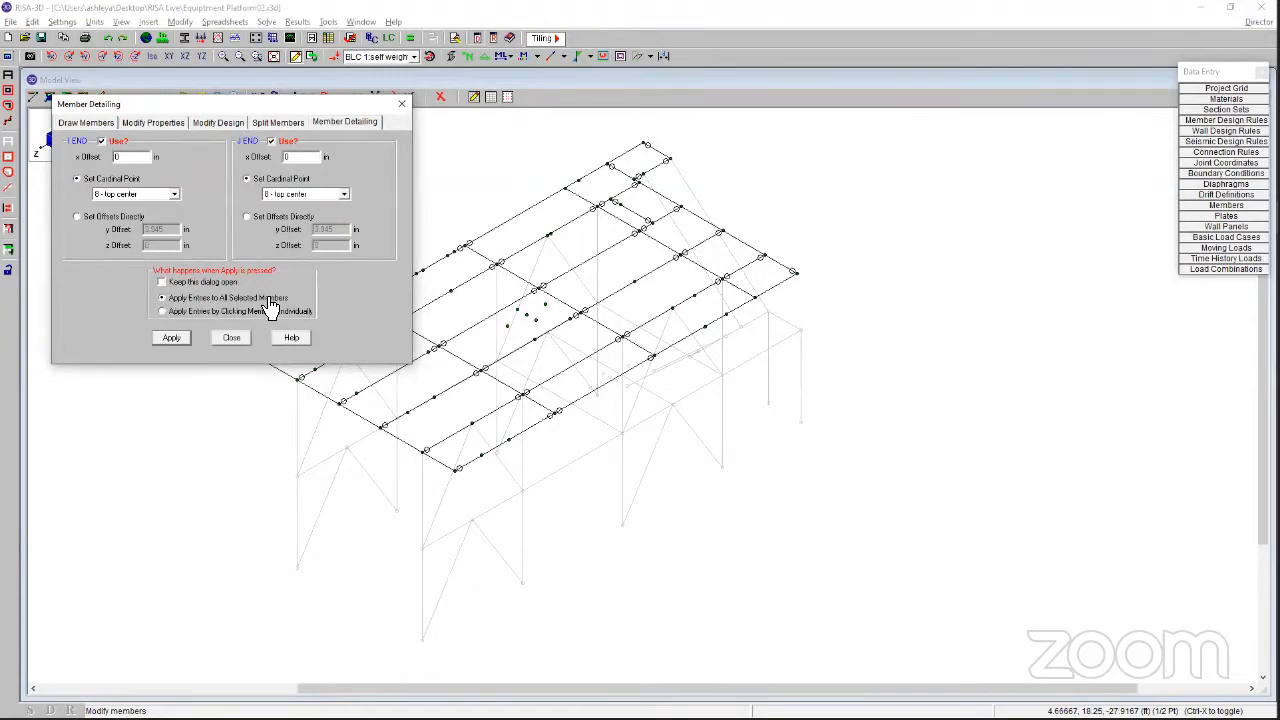
left_click(178, 339)
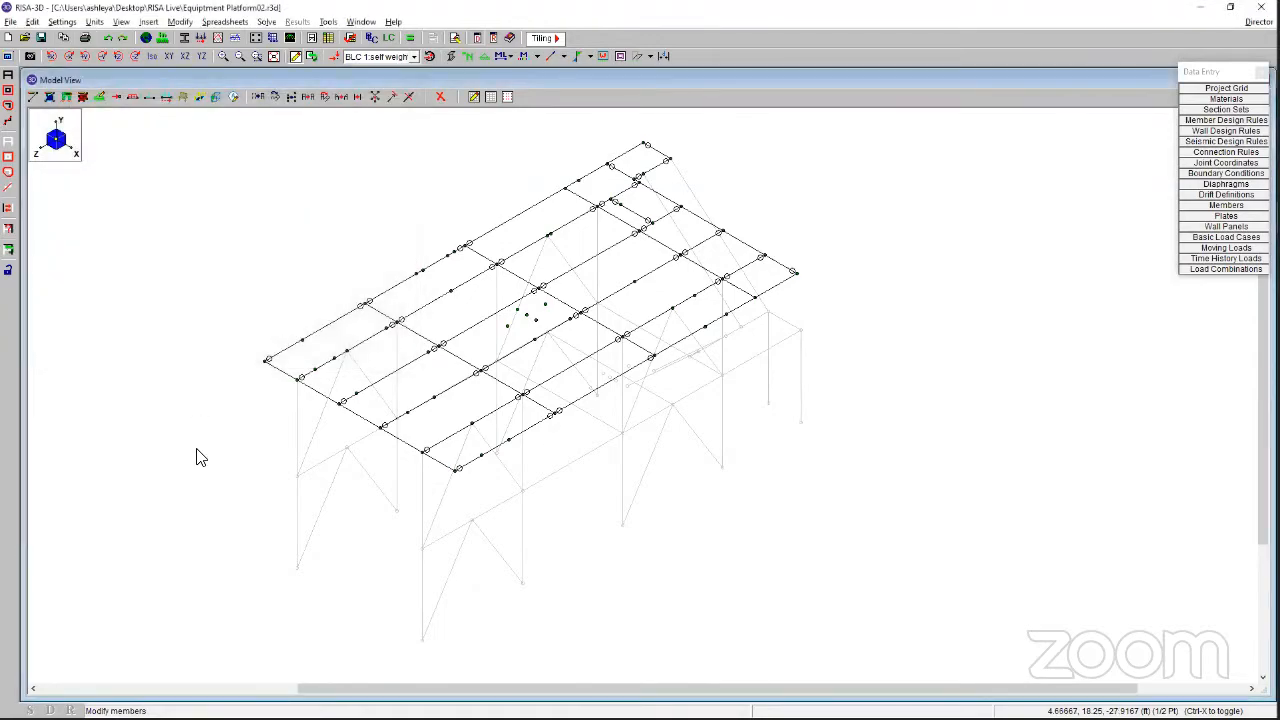
- Reselect the whole model and display it with rendered members to check the top-level beam alignment
middle_click_drag(597, 425, 638, 235, "shift")
left_click(450, 56)
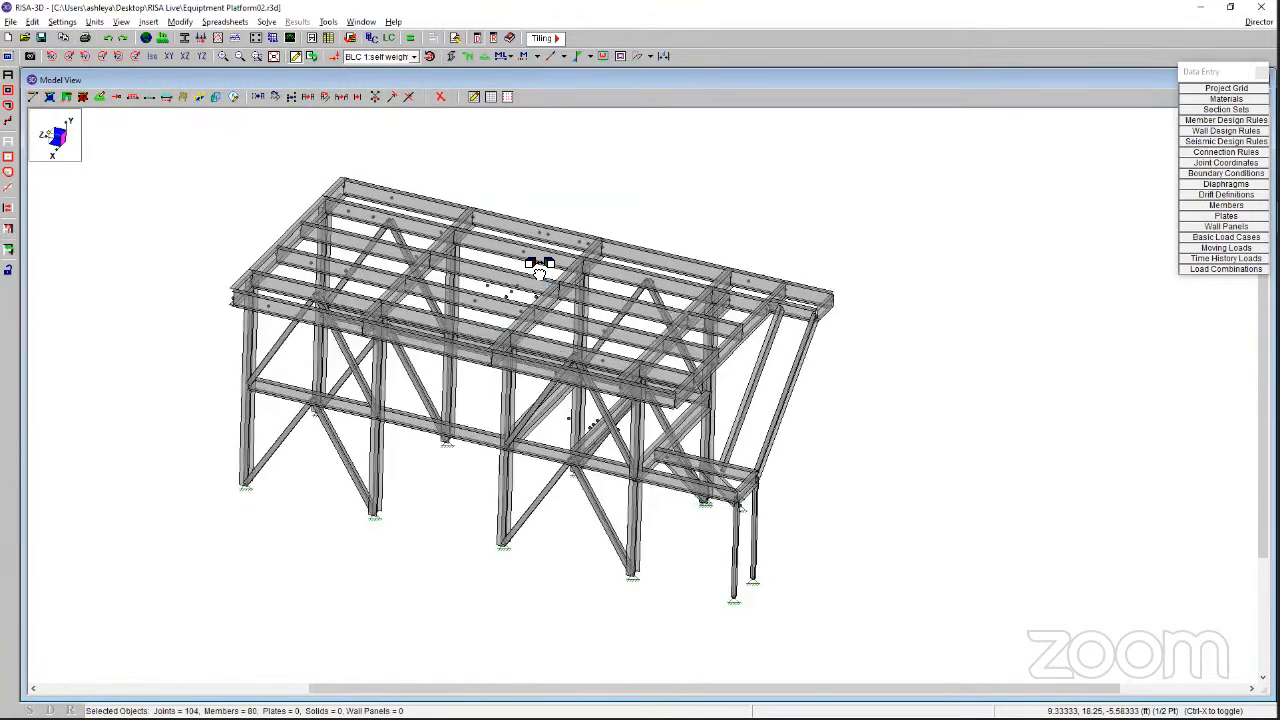
scroll(531, 277, "up", 3)
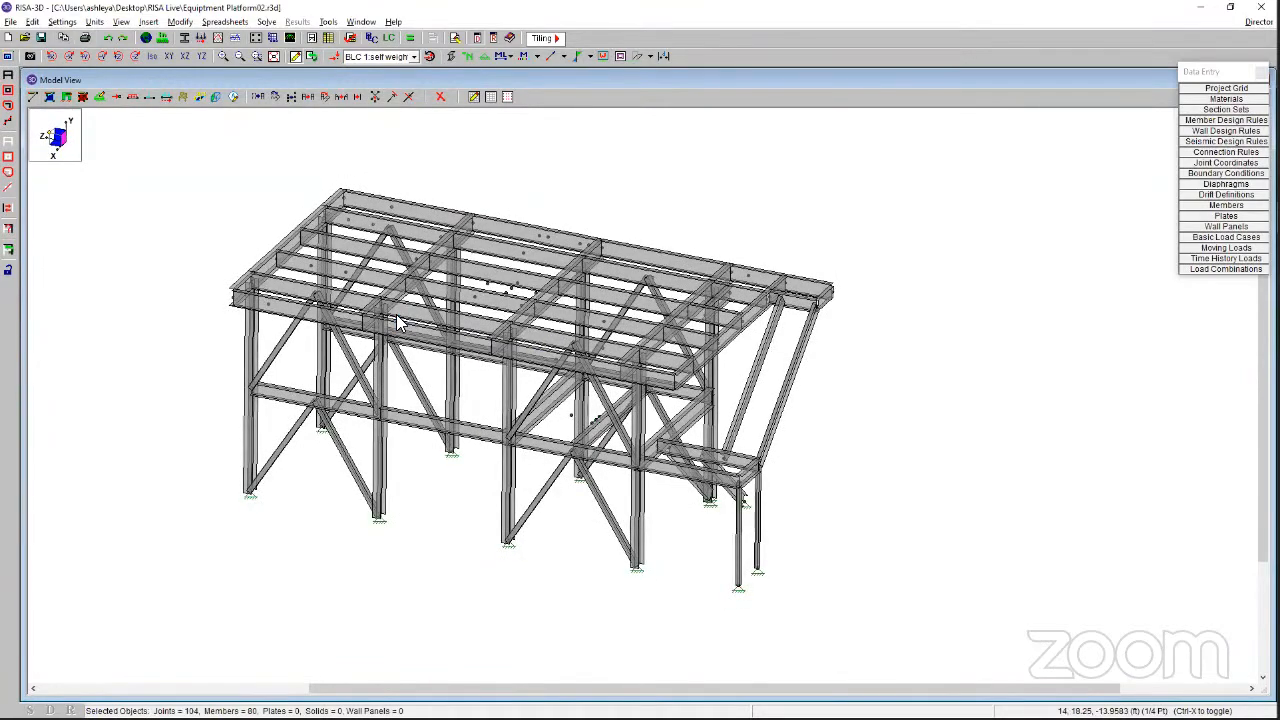
- Turn on Detailing Info for the rendered members so the top-level beams are drawn with their cardinal points
scroll(390, 343, "up", 2)
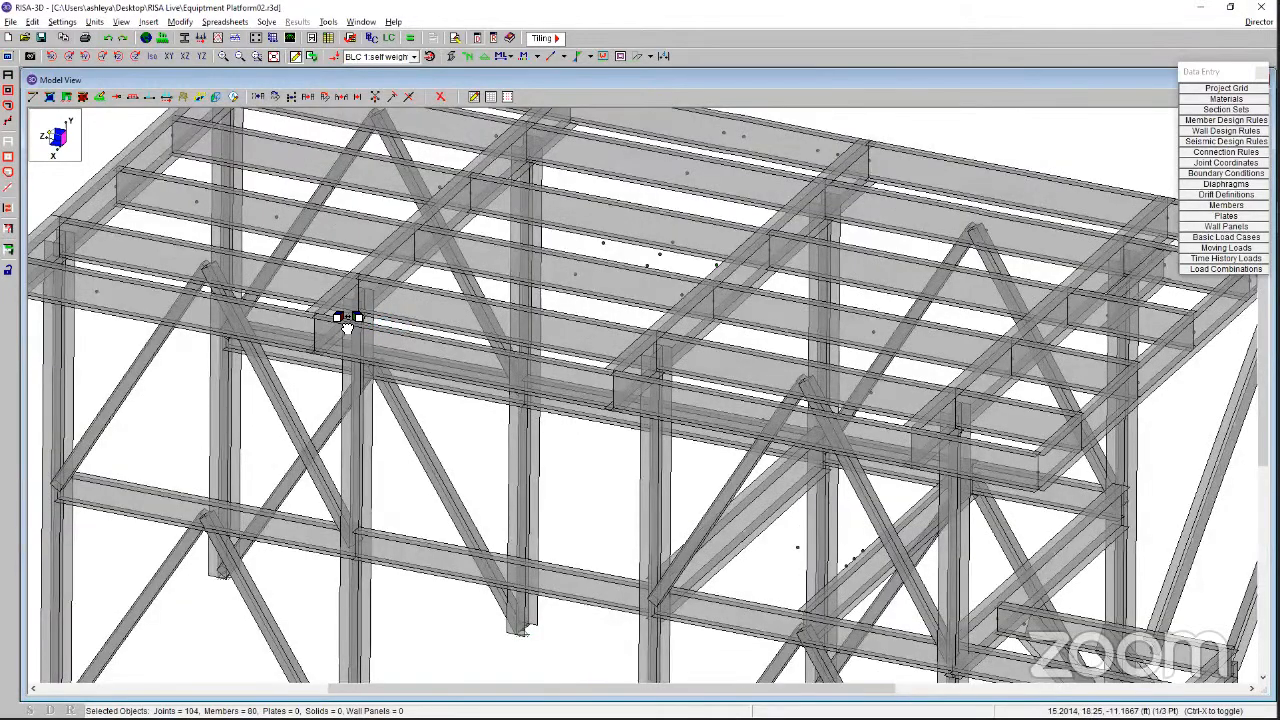
middle_click_drag(347, 325, 499, 370, "shift")
scroll(430, 358, "down", 2)
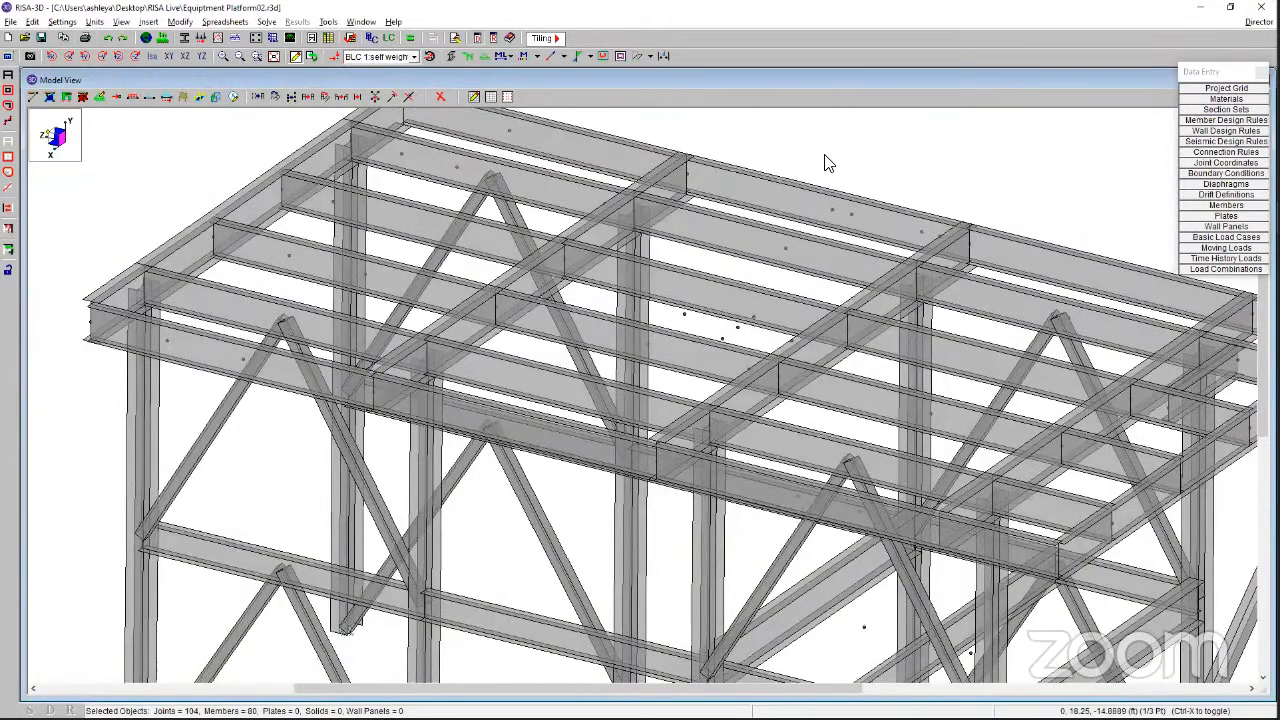
right_click(825, 157)
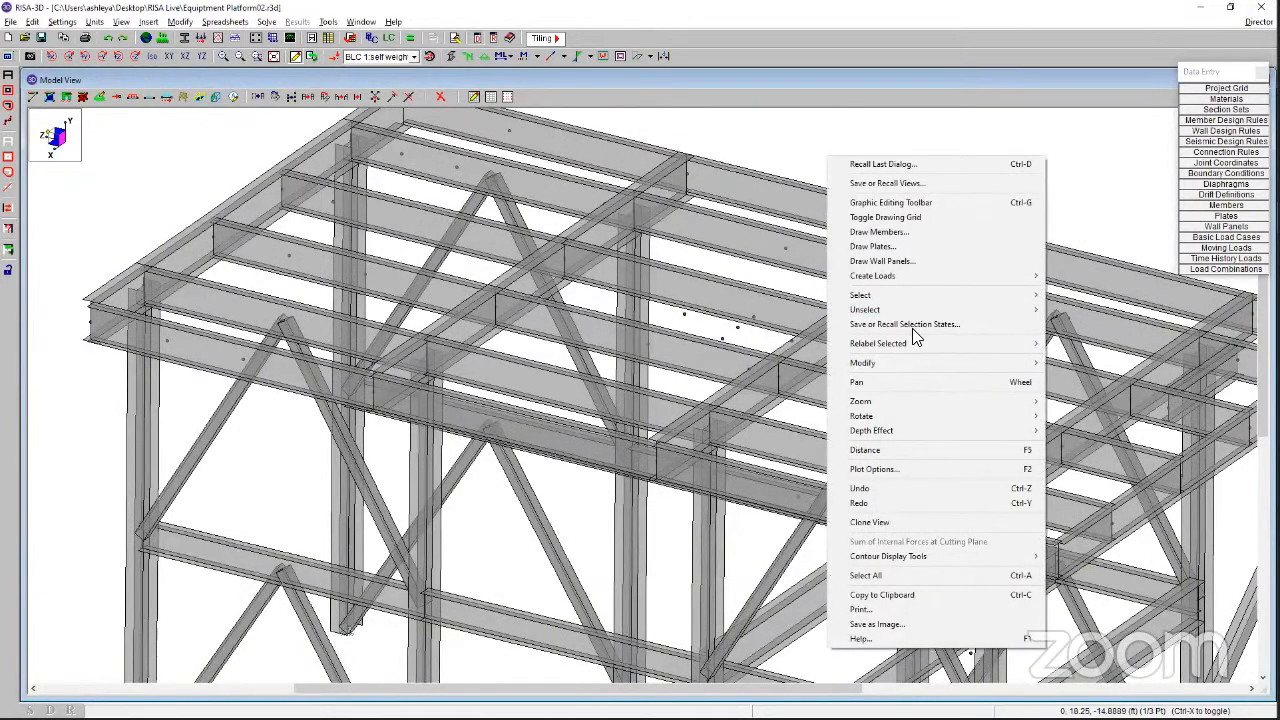
left_click(876, 470)
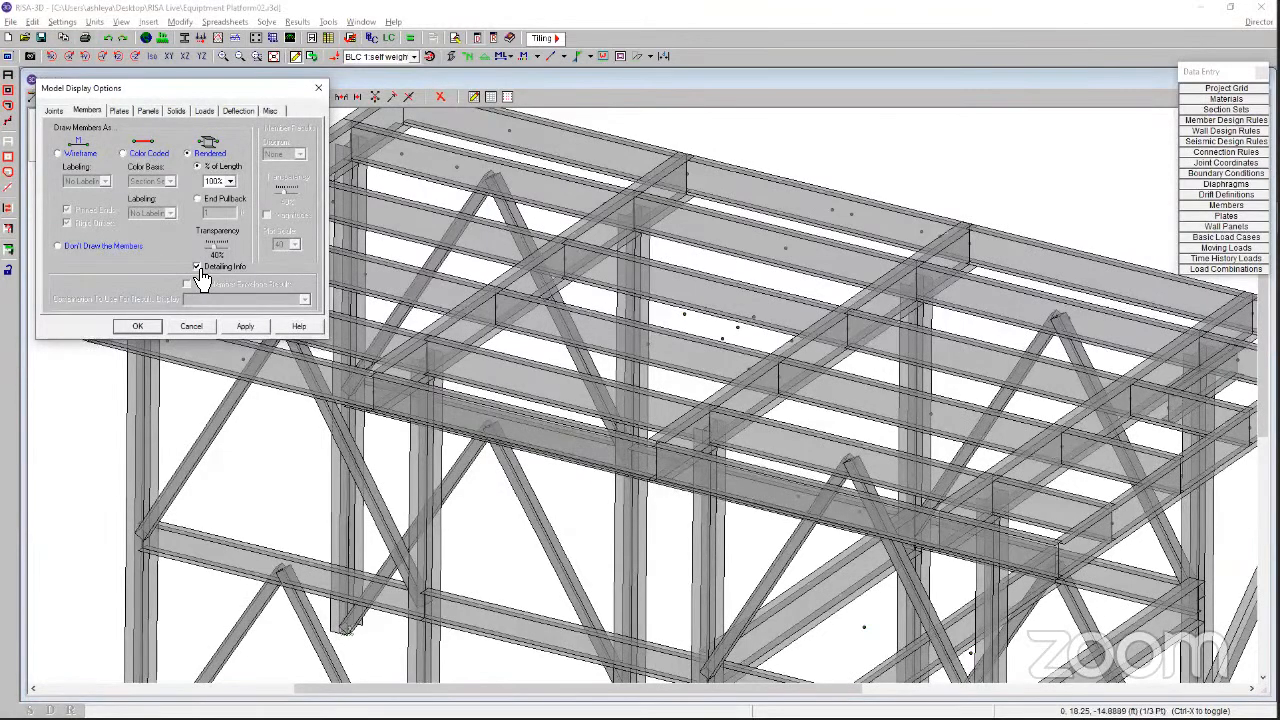
left_click(243, 328)
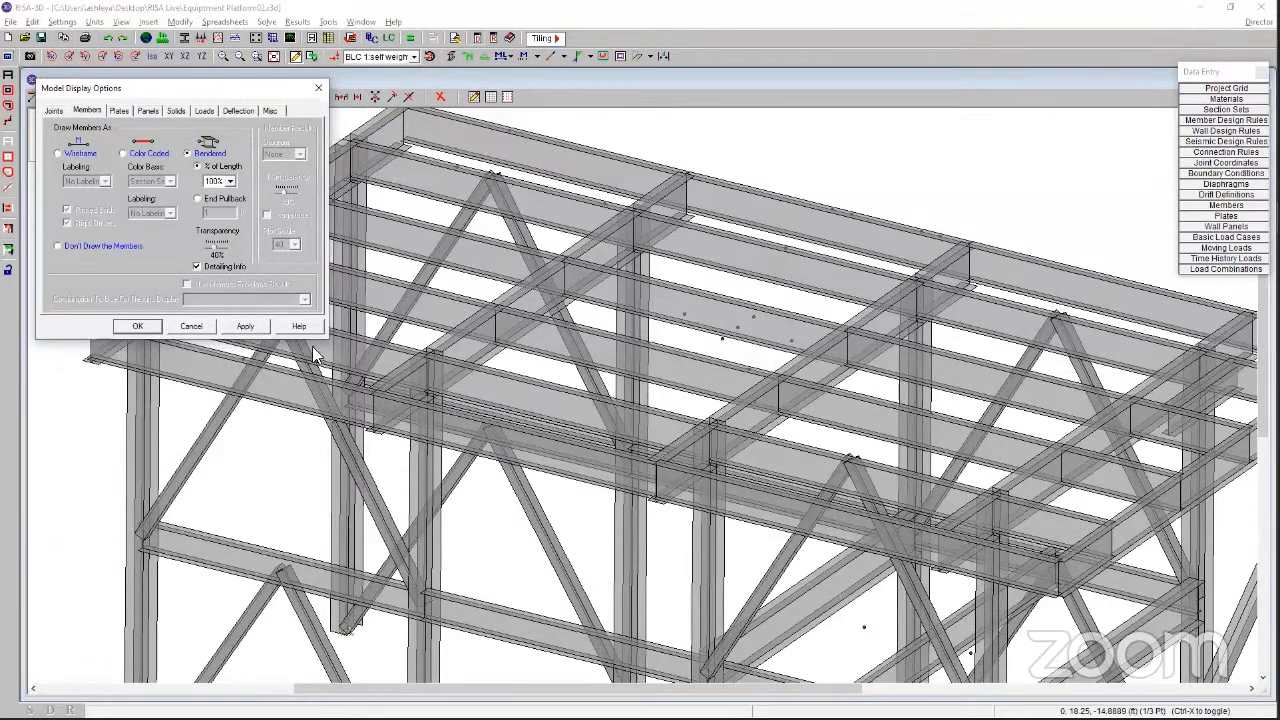
left_click(139, 327)
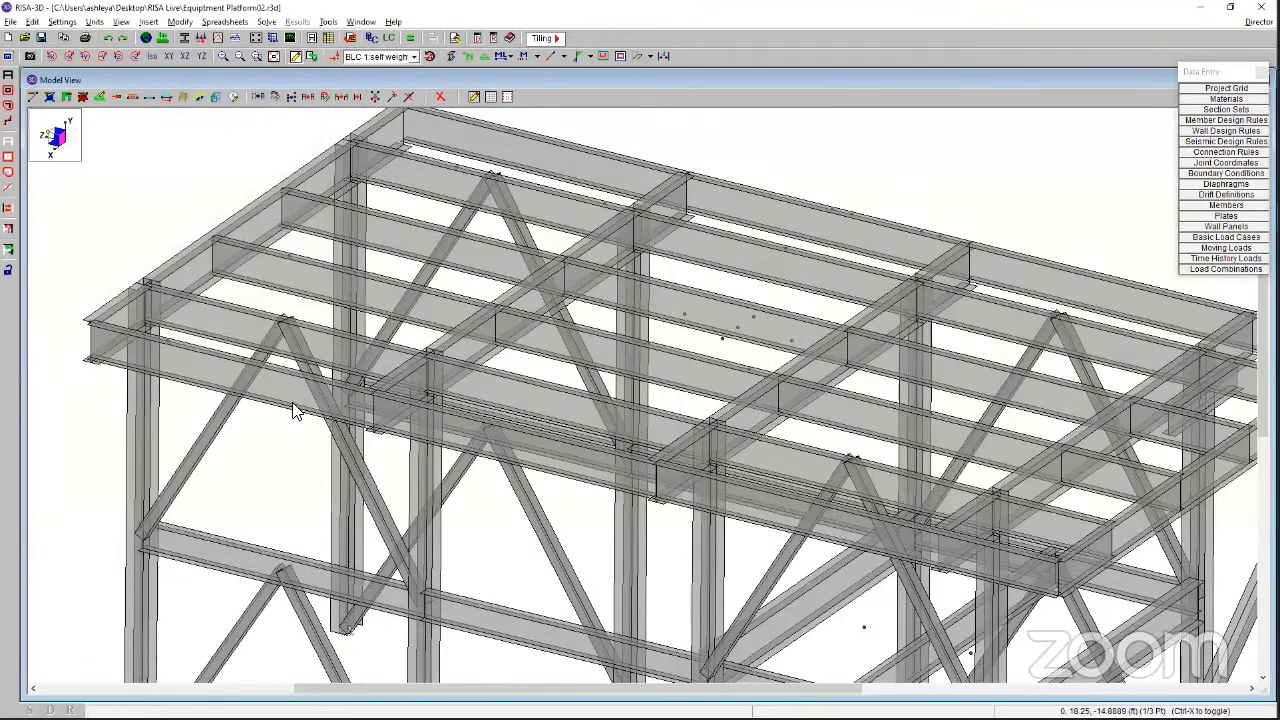
- Switch the members to wireframe and orient the model so the whole platform is in view
left_click(453, 58)
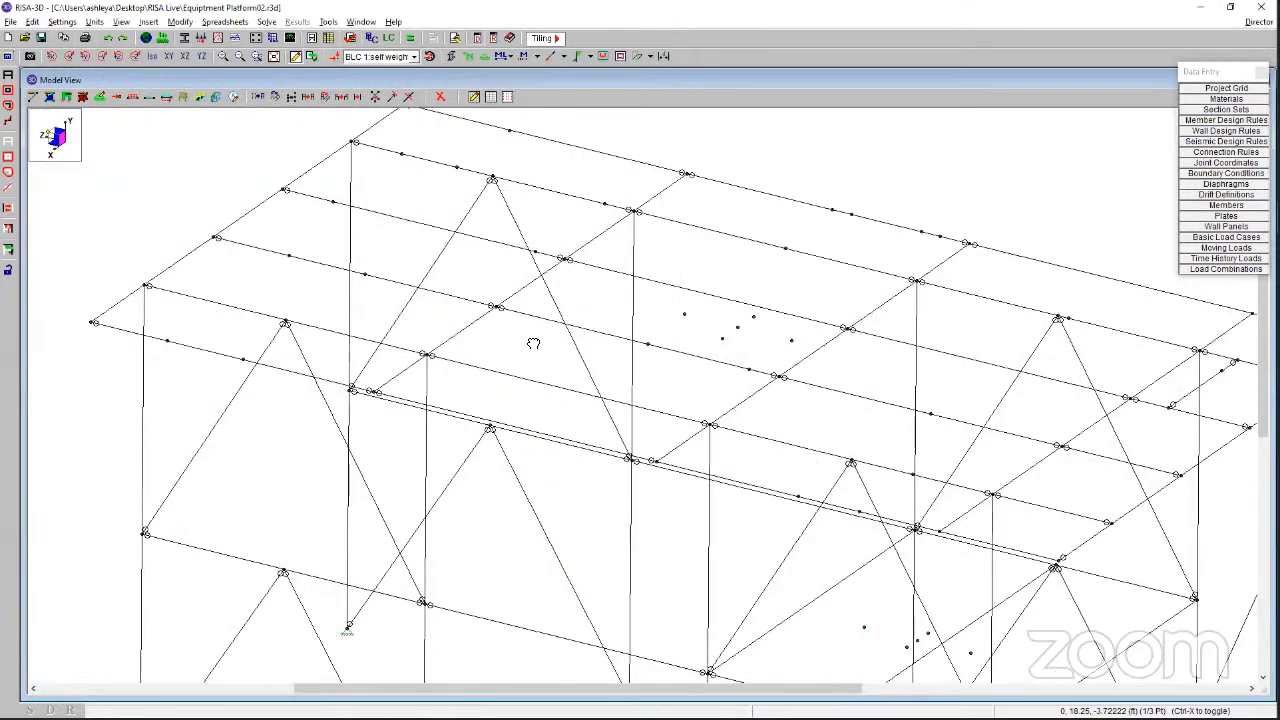
scroll(571, 357, "down", 5)
middle_click_drag(535, 477, 370, 430)
middle_click_drag(653, 494, 760, 440)
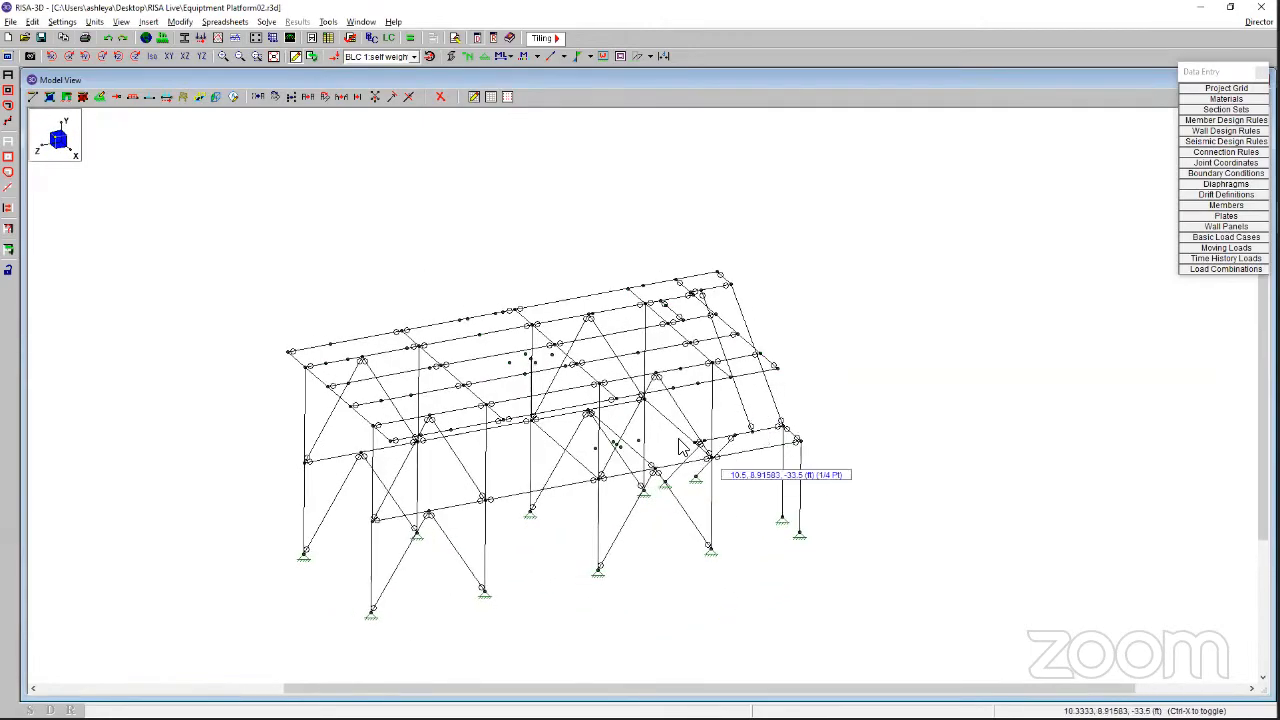
middle_click_drag(543, 375, 786, 400)
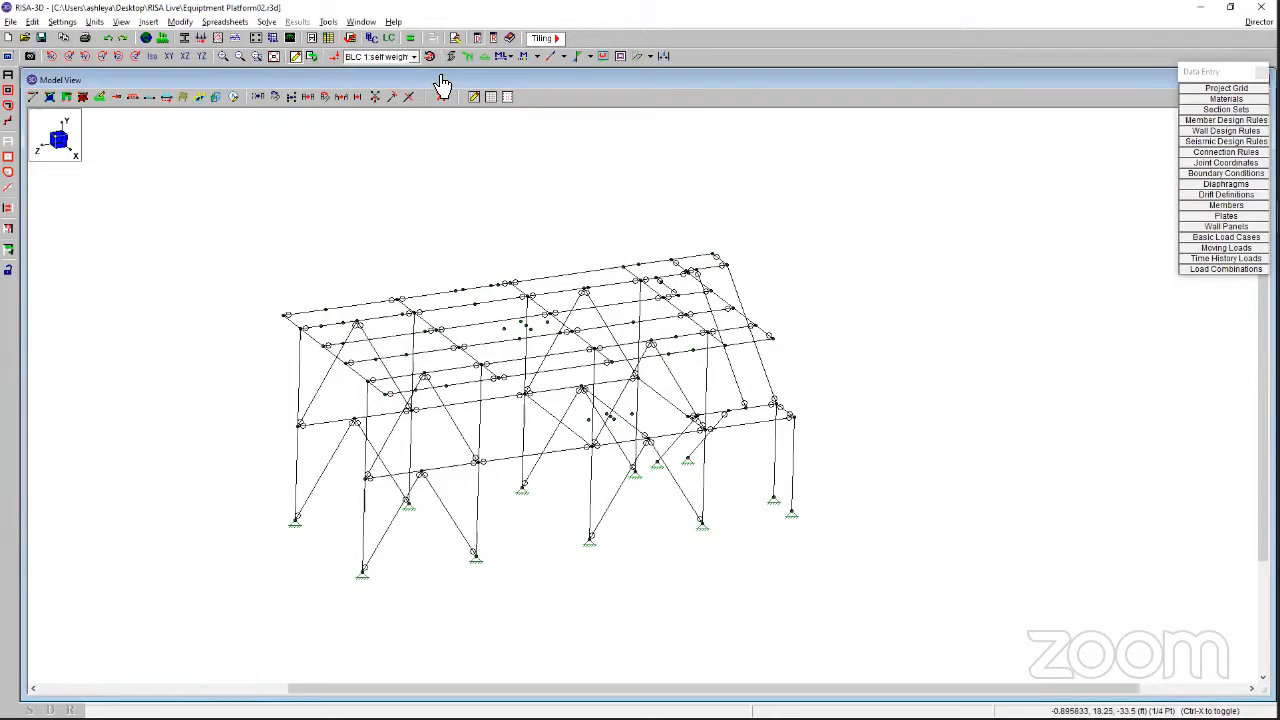
- Solve the model for the single load combination 9: IBC 16-5 (c)
left_click(410, 38)
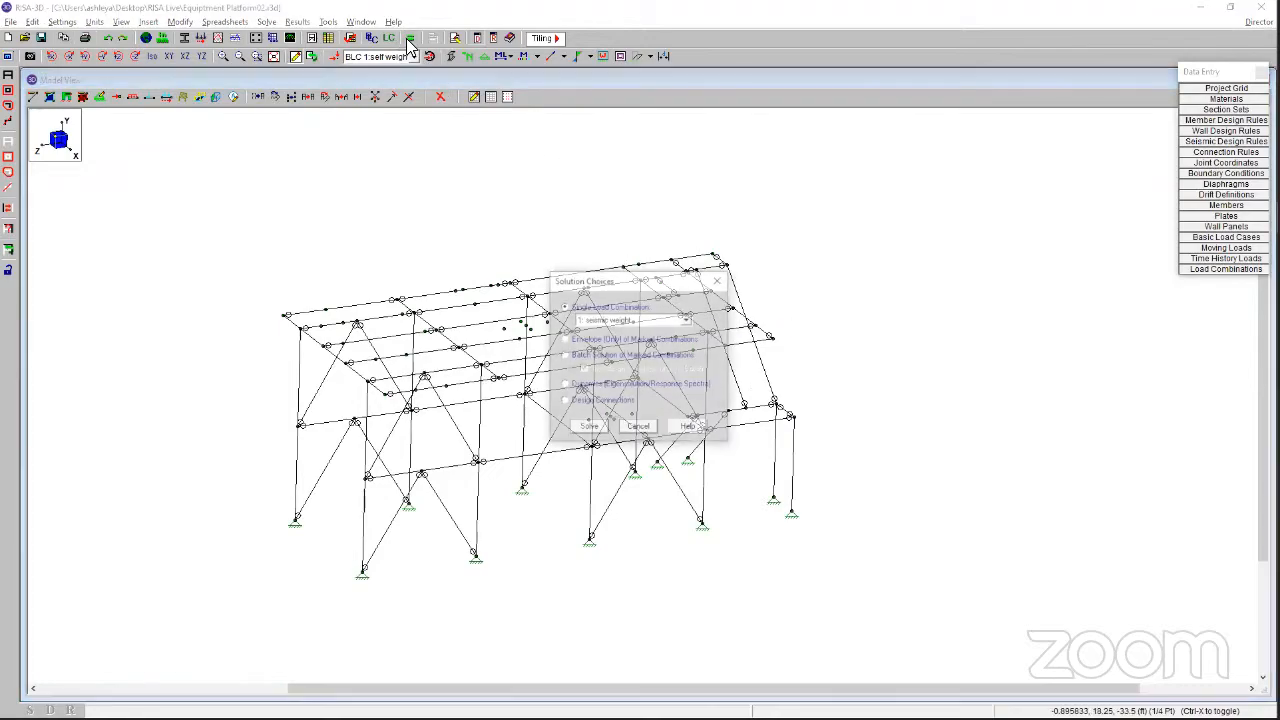
left_click(602, 320)
scroll(613, 386, "down", 1)
left_click(610, 376)
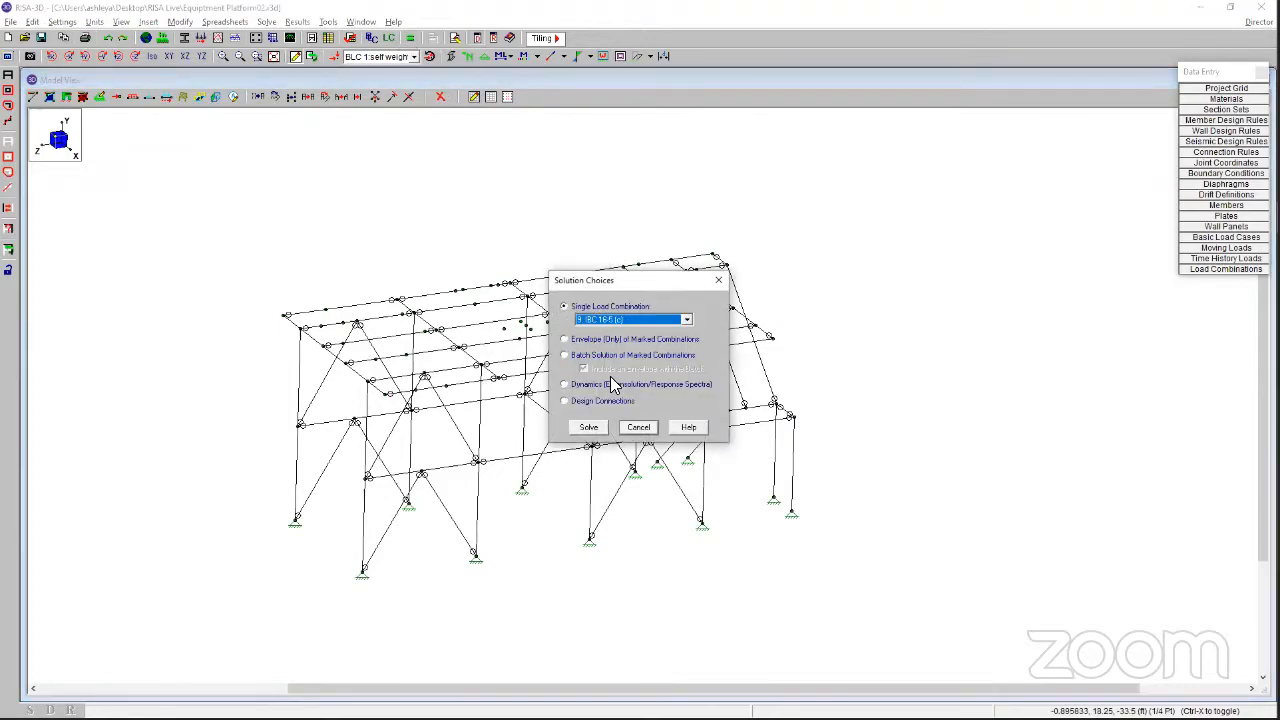
left_click(588, 427)
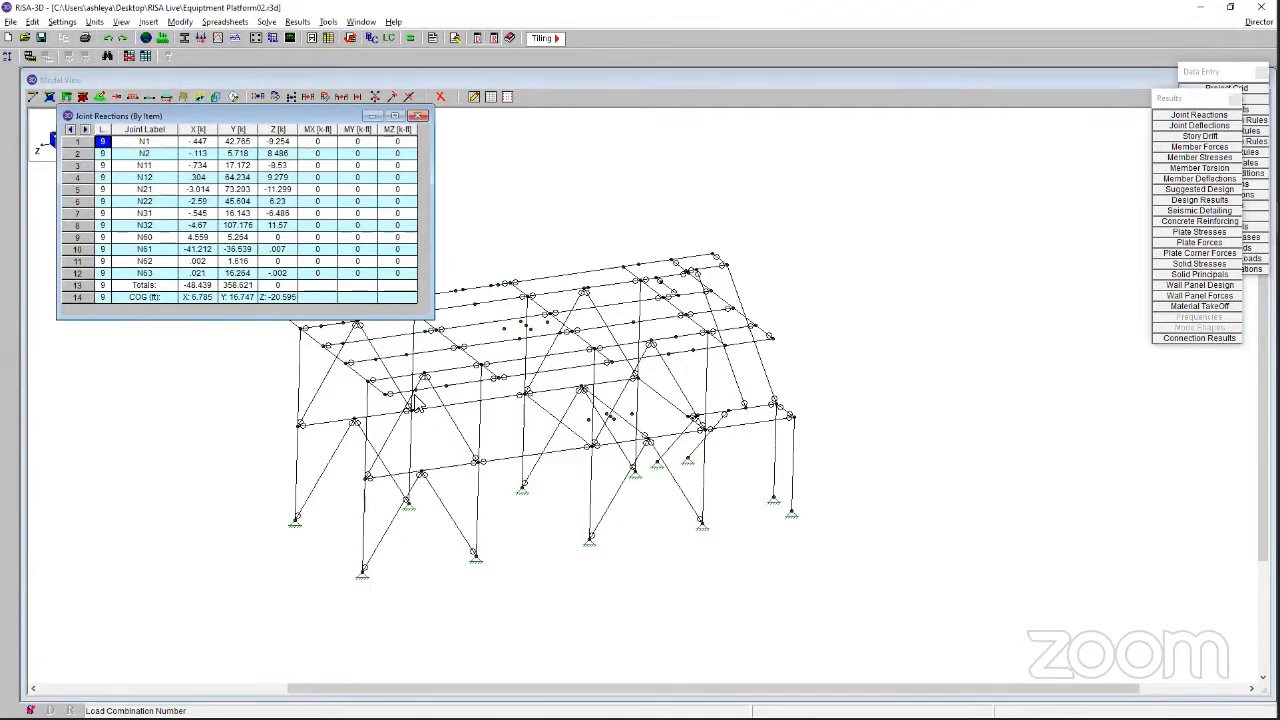
- Return to the model view and save the file together with the analysis results
left_click(487, 245)
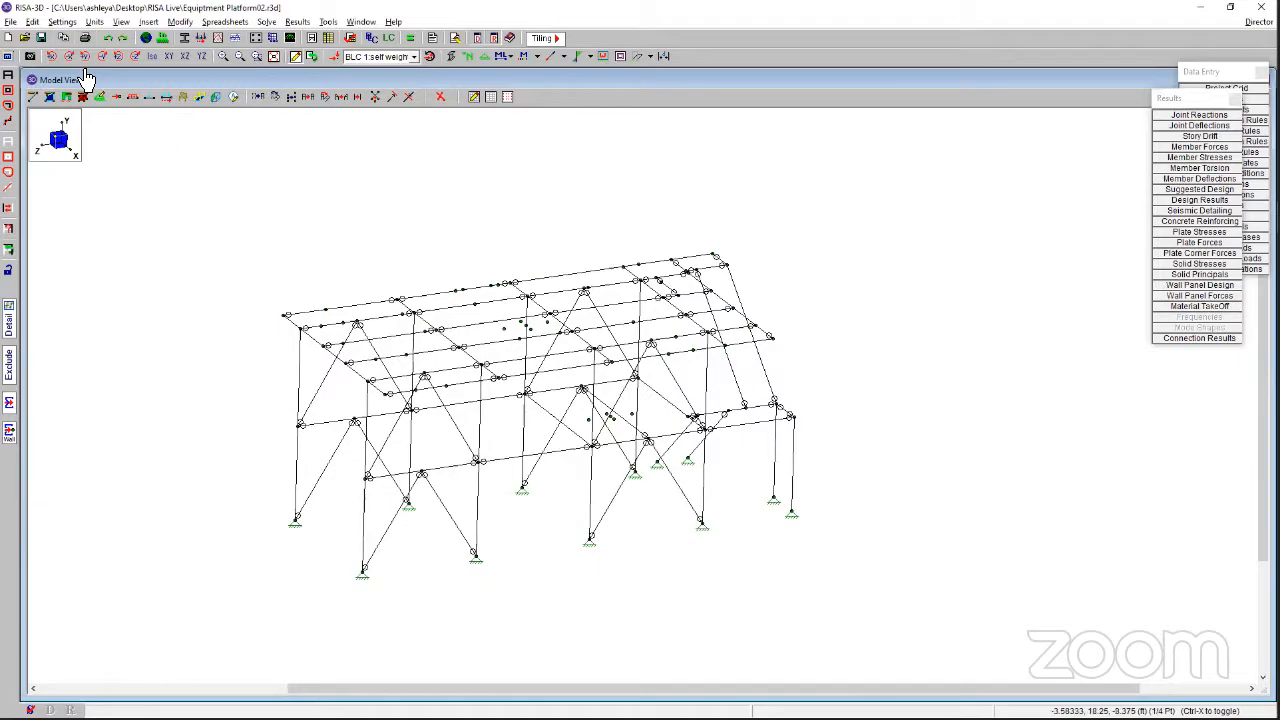
left_click(41, 37)
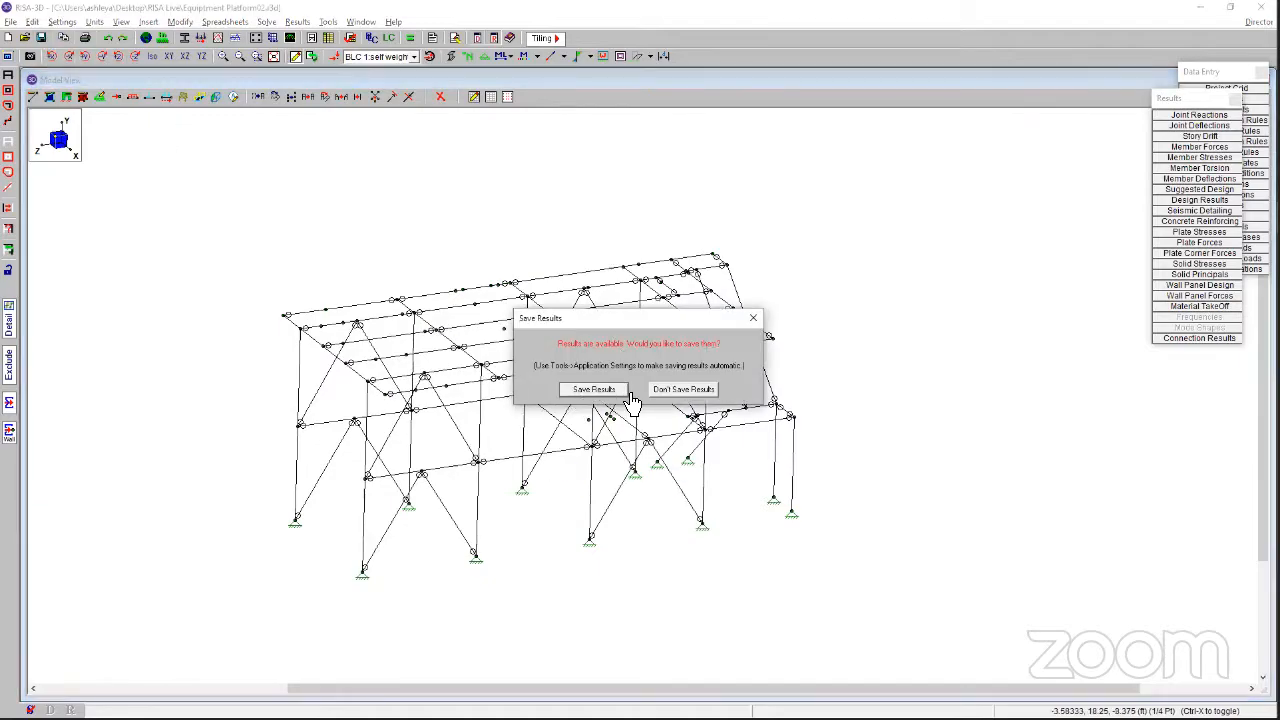
left_click(597, 390)
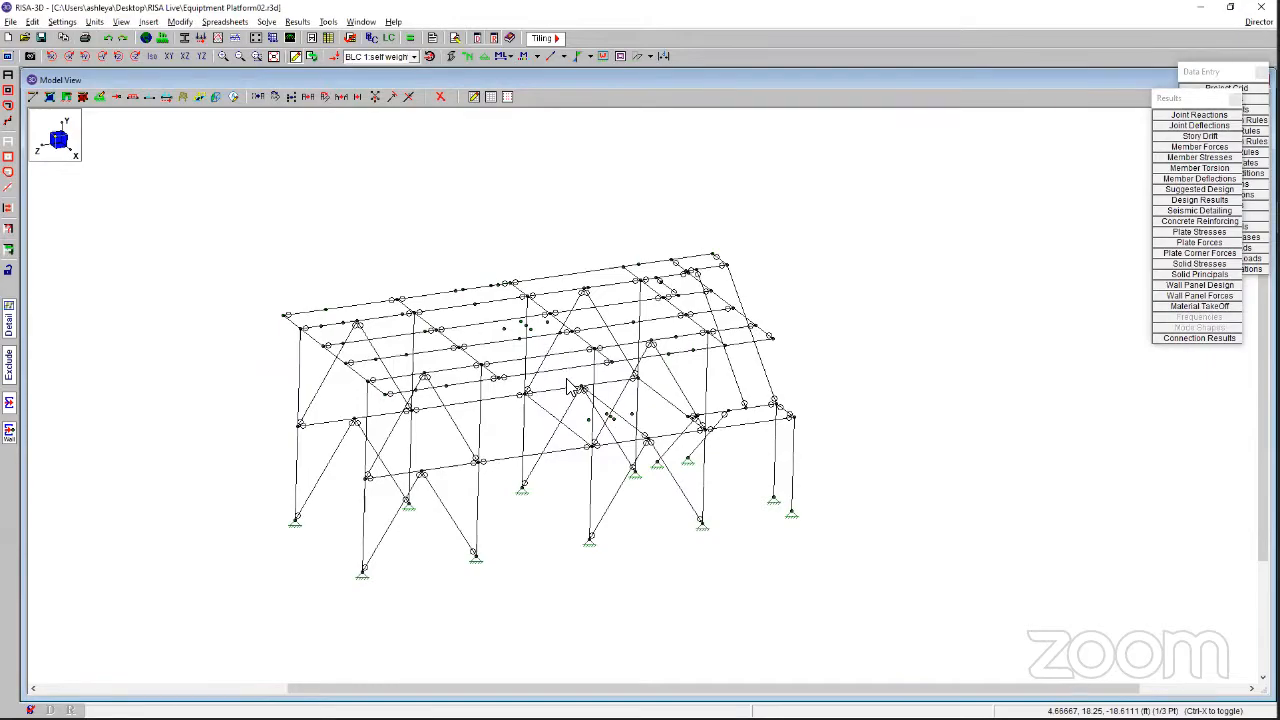
- Switch to Tekla Structures and open the RISA Analysis & Design Models manager, placing it over the empty grid
key("alt")
key("alt+Tab")
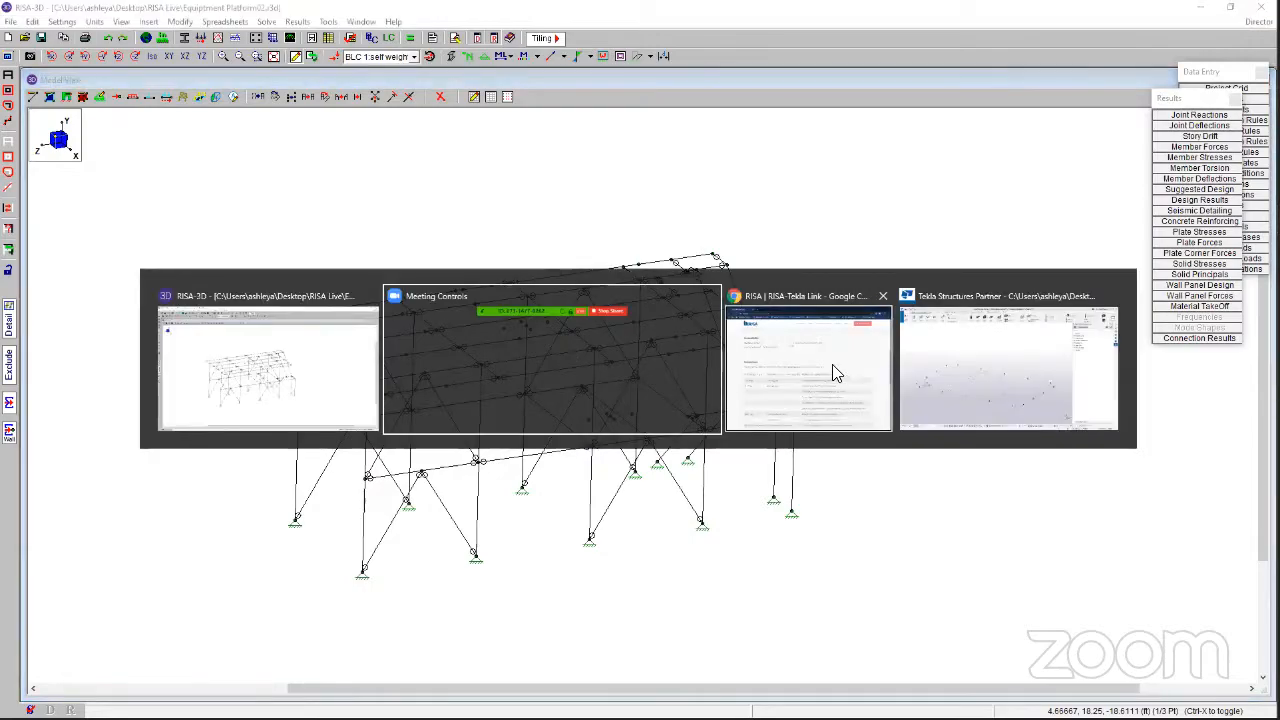
left_click(952, 360)
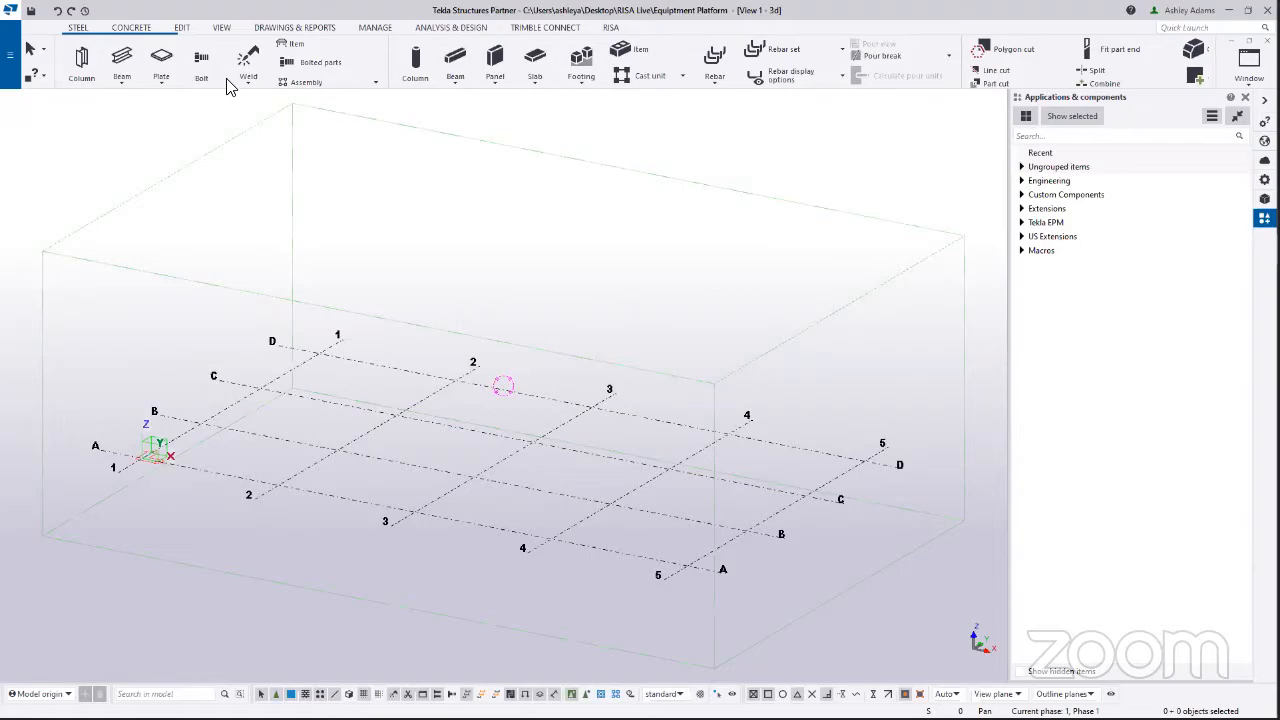
left_click(609, 28)
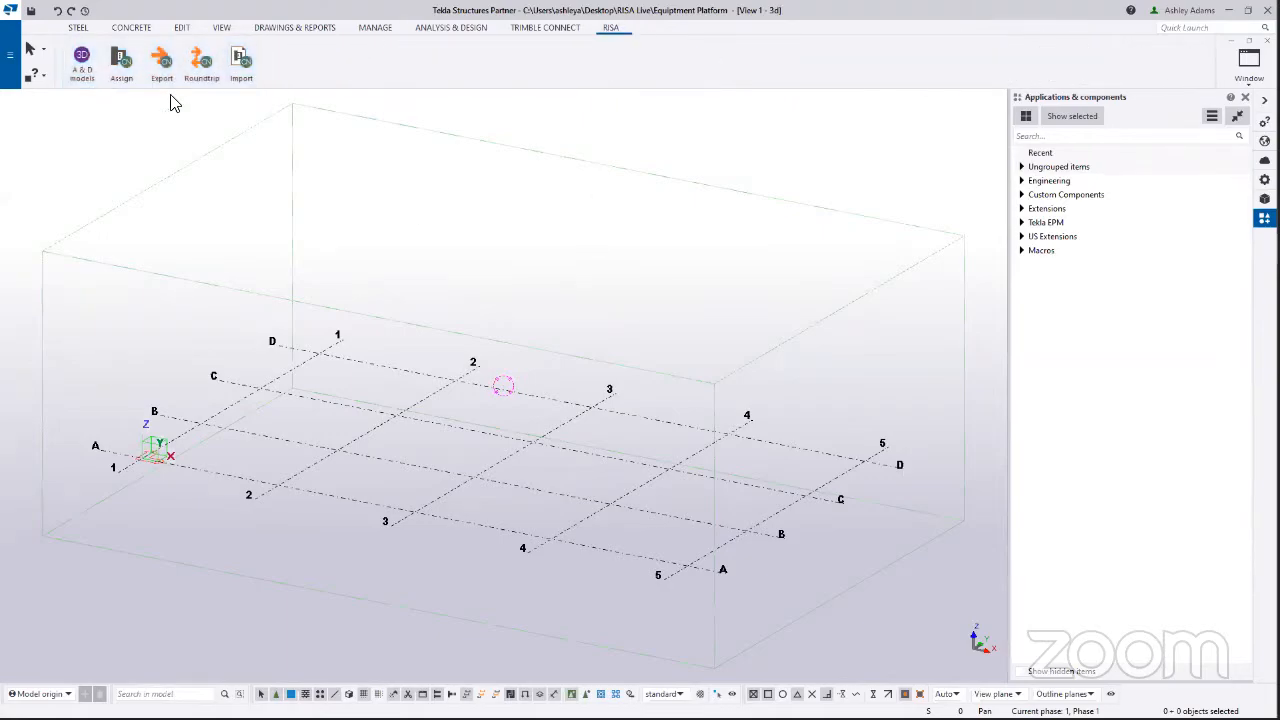
left_click(82, 66)
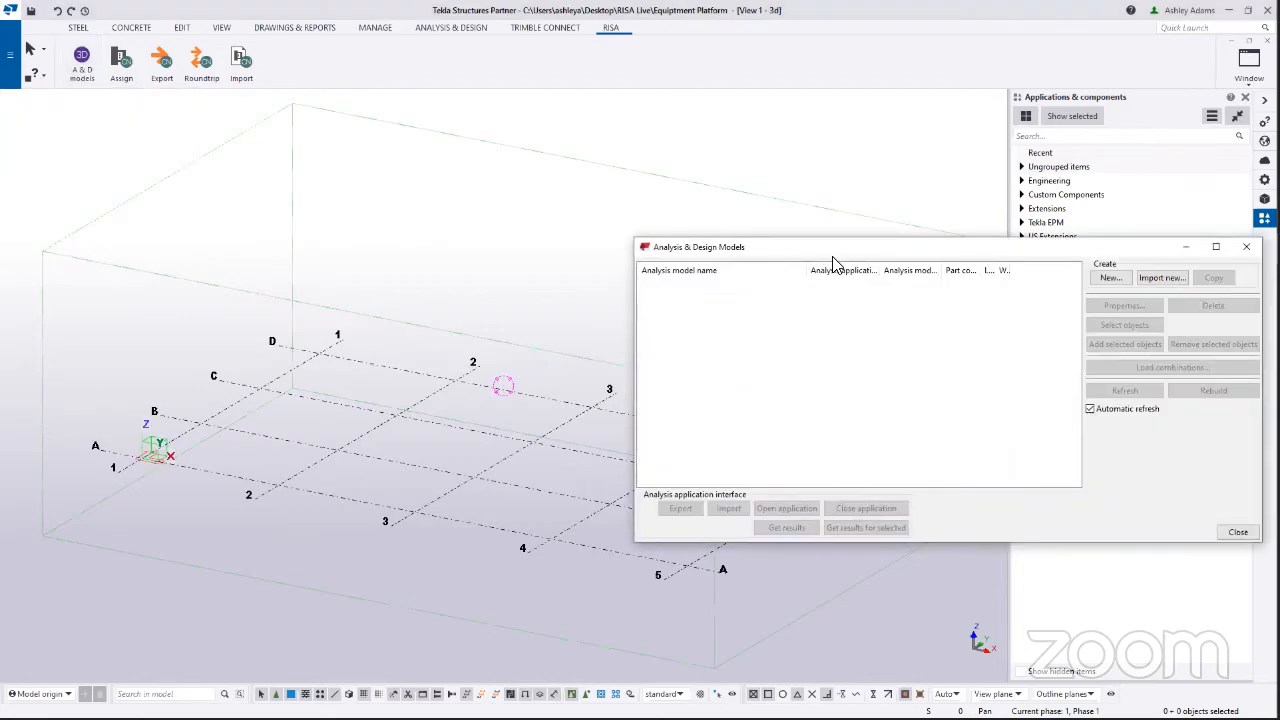
left_click_drag(832, 262, 487, 150)
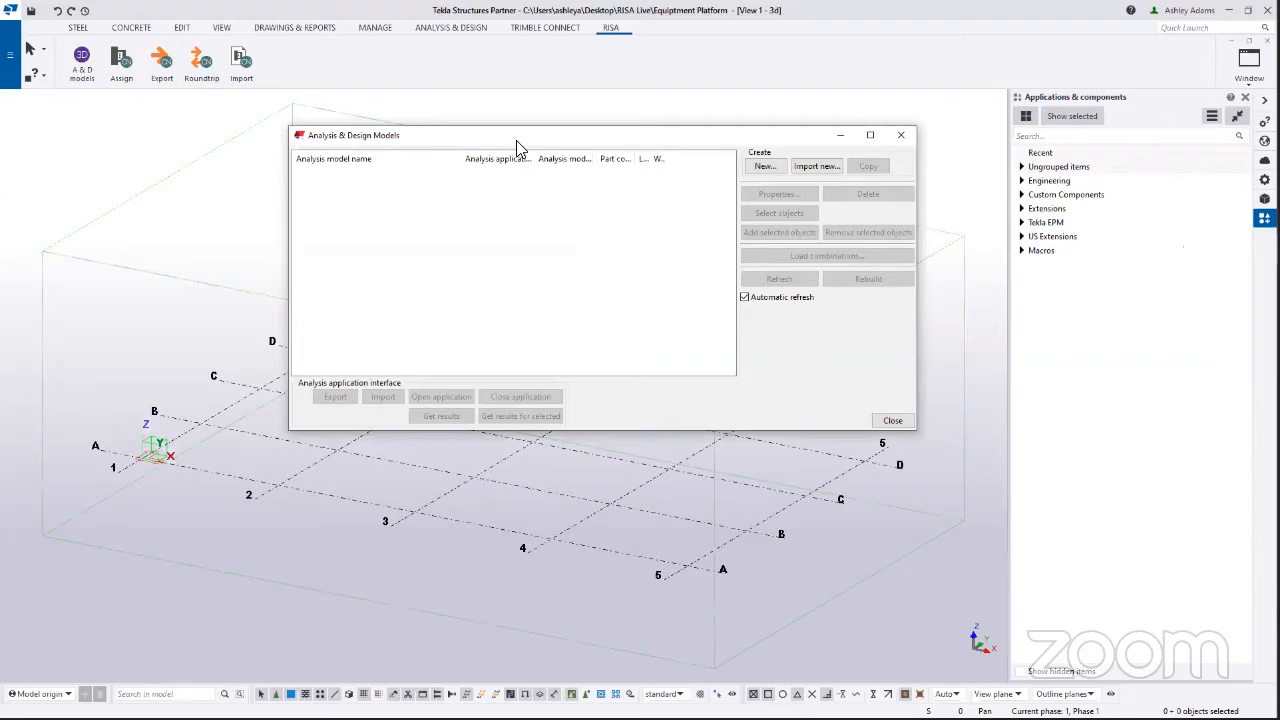
- Create a new analysis model named Model 1 with RISA-3D set as the default analysis application
left_click(764, 167)
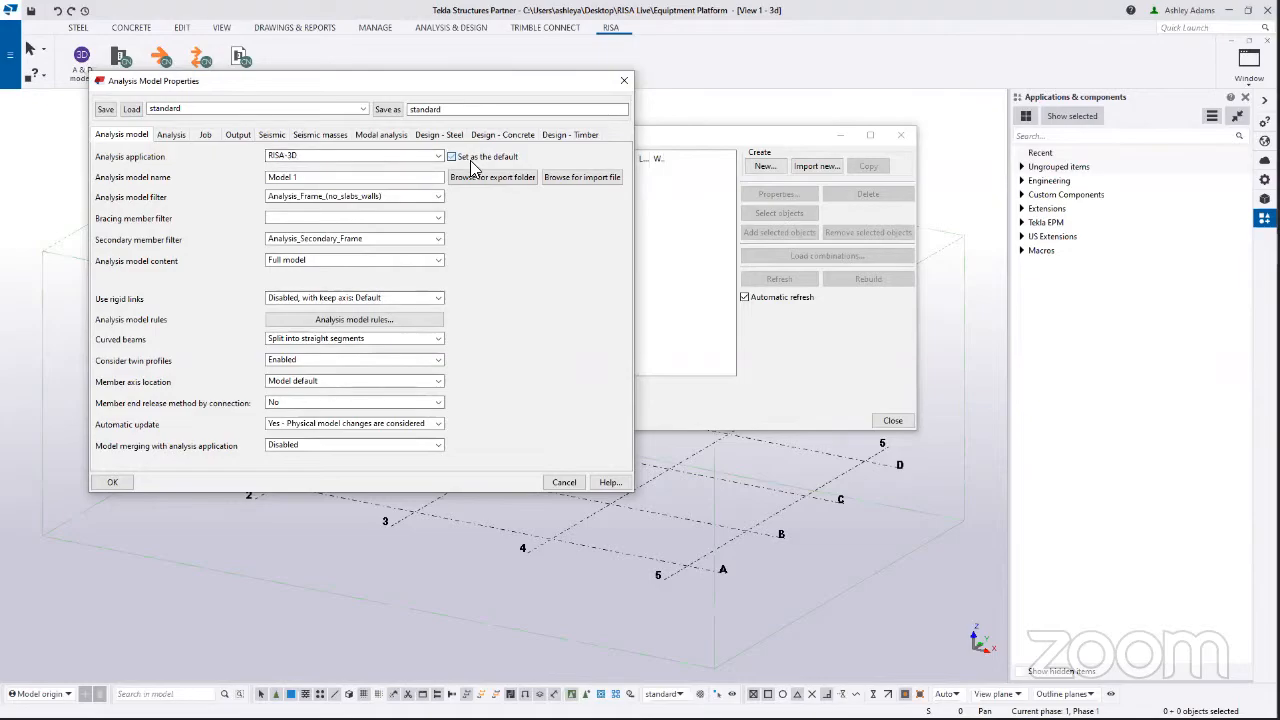
left_click(452, 157)
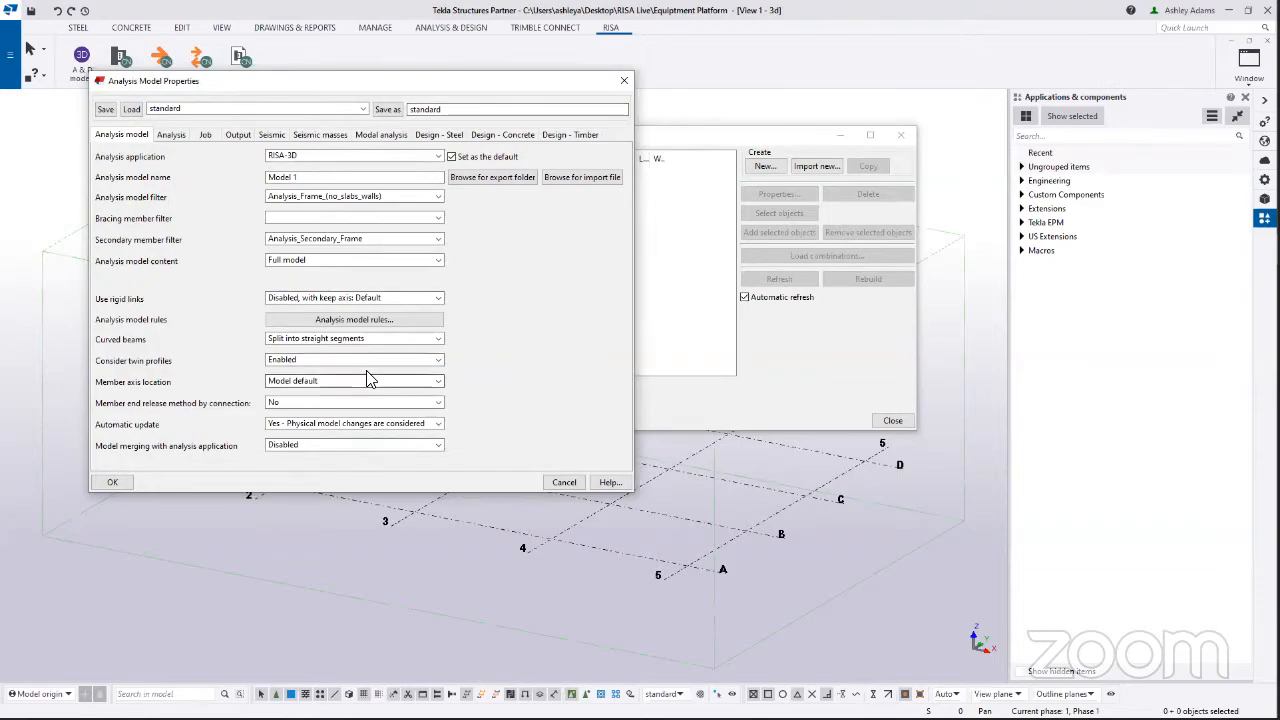
left_click(113, 484)
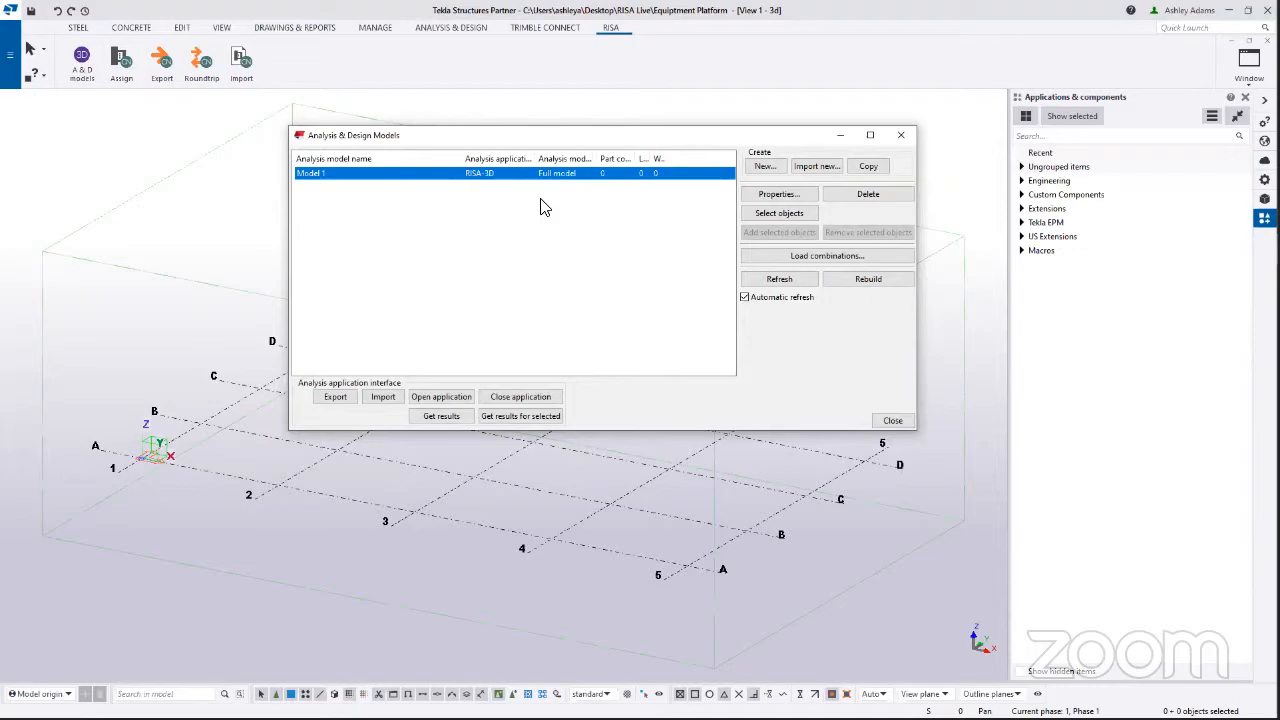
- Start an import into Model 1 and choose Equiptment Platform02 from the RISA Live folder on the Desktop as the RISA model file
left_click(392, 400)
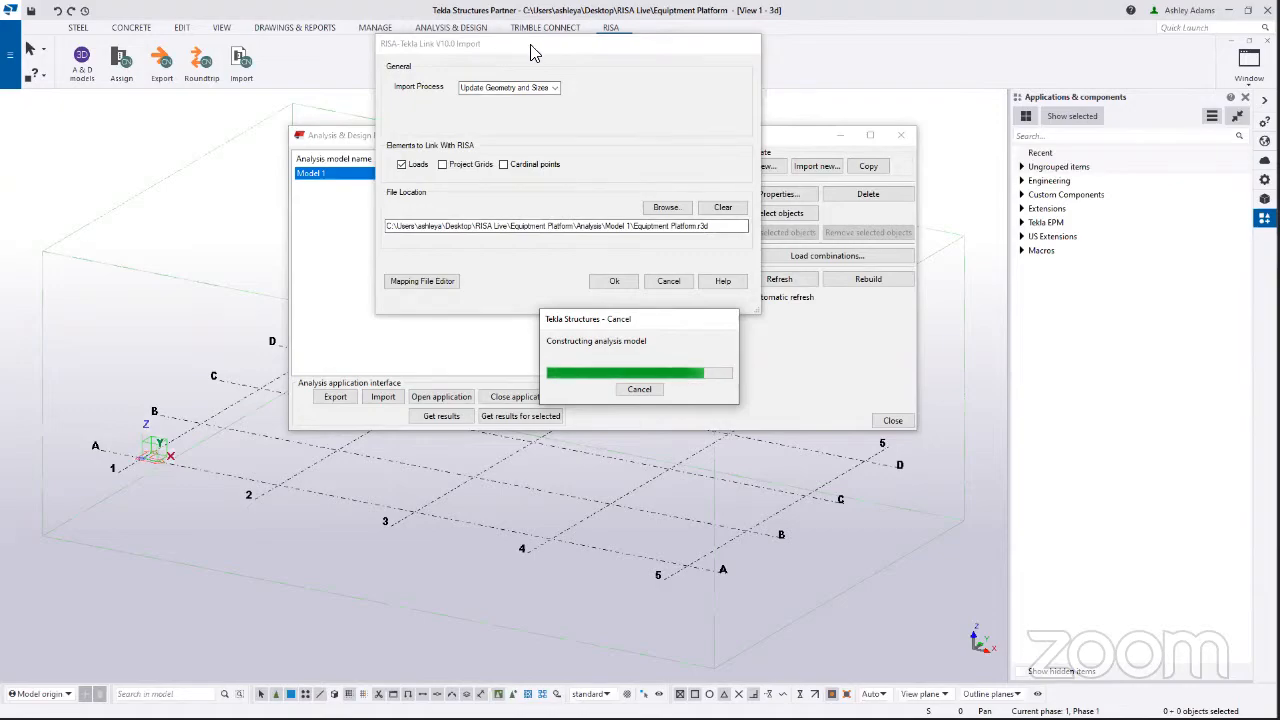
left_click_drag(529, 46, 332, 79)
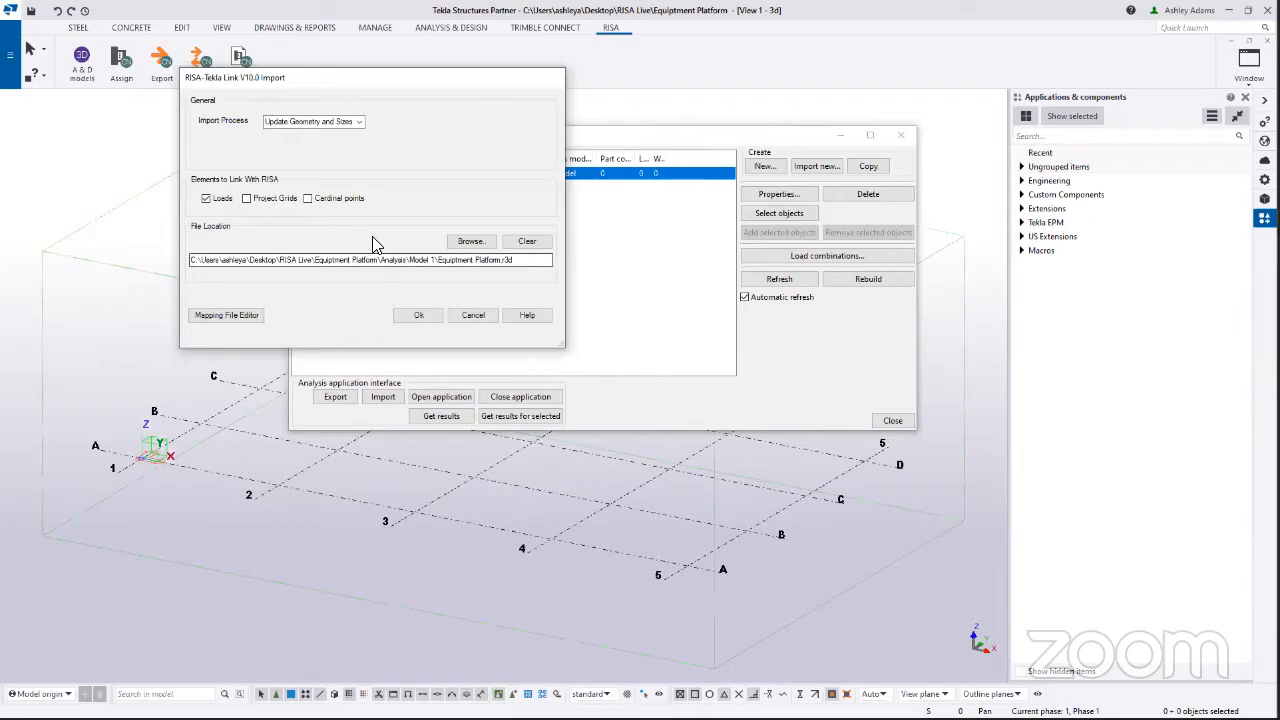
left_click(463, 244)
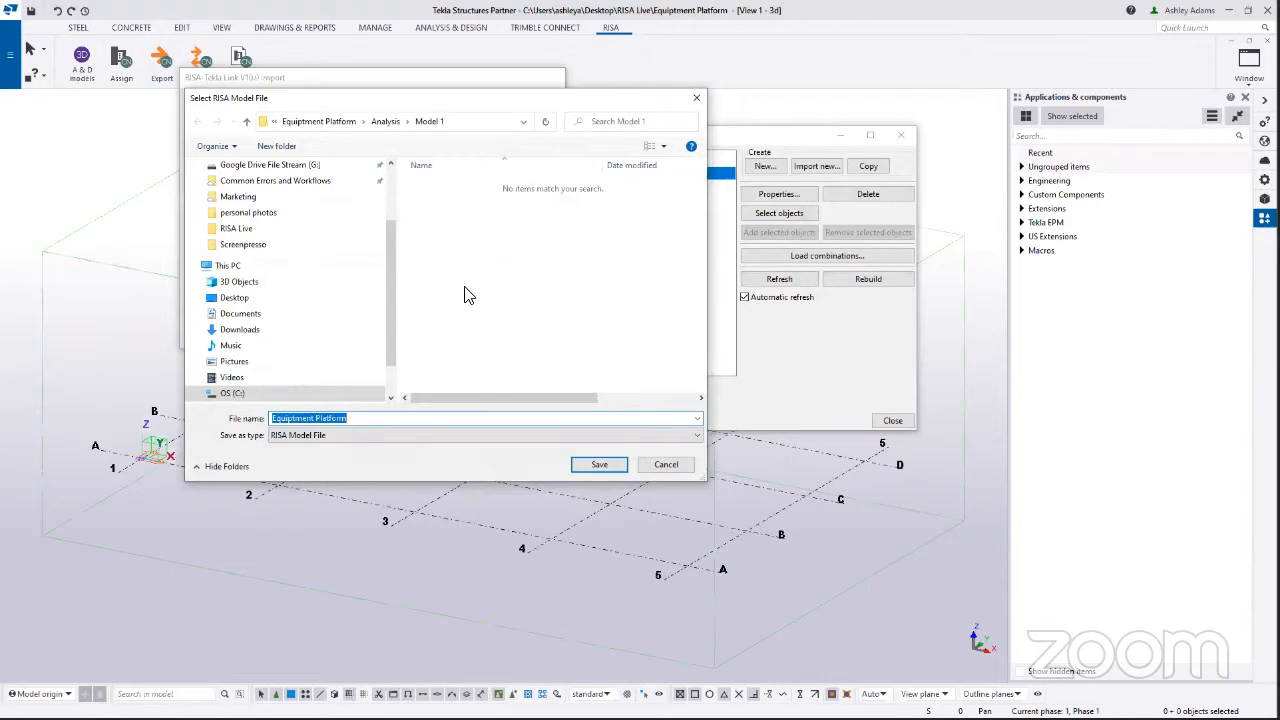
left_click(232, 298)
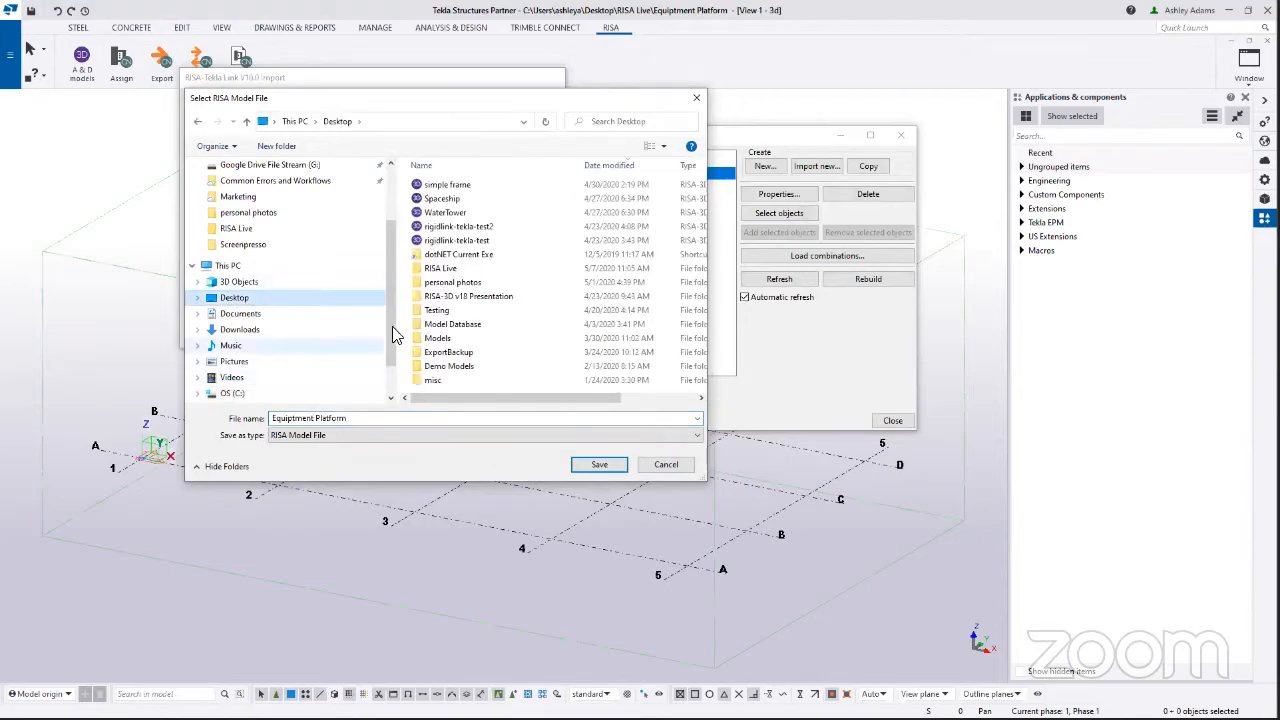
double_click(452, 269)
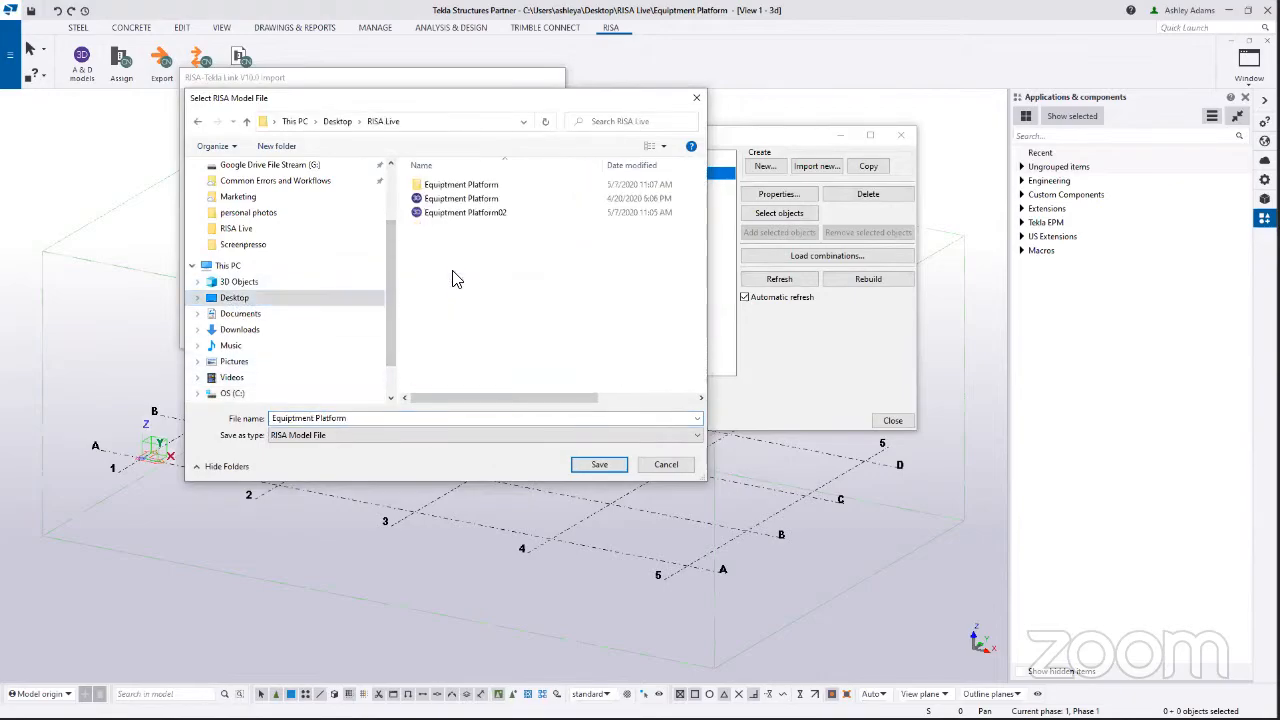
left_click(458, 212)
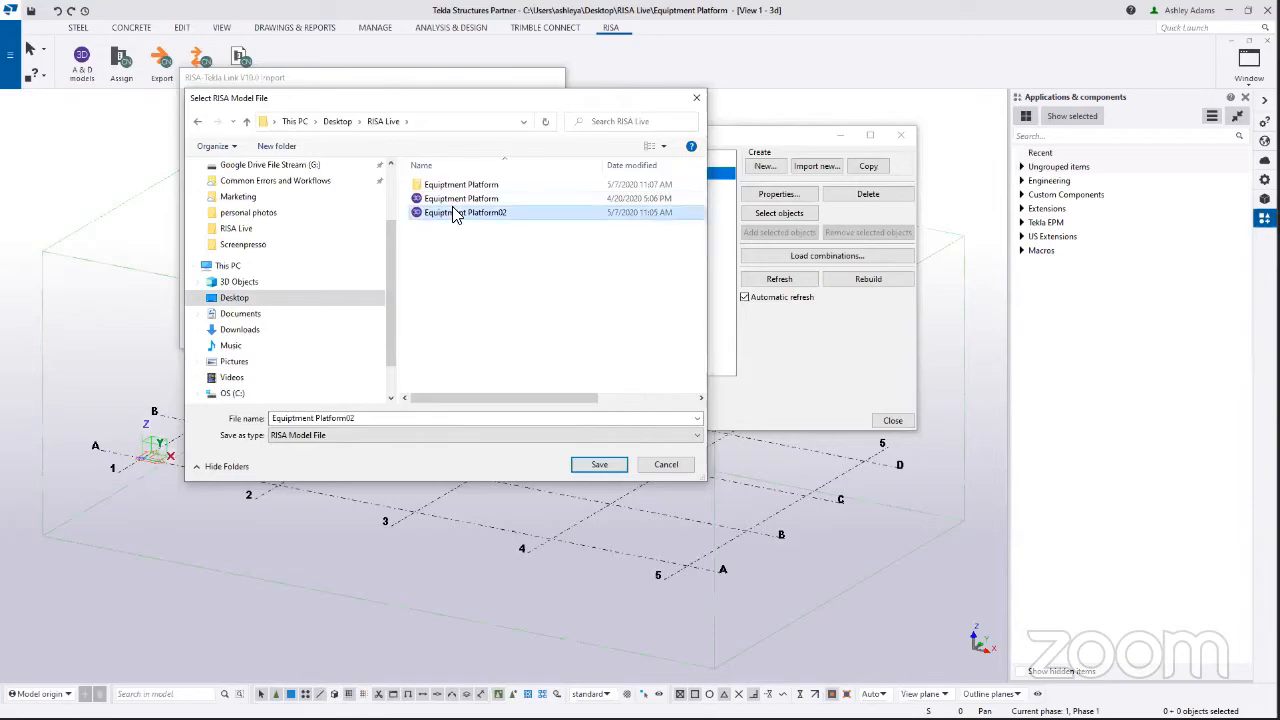
left_click(596, 465)
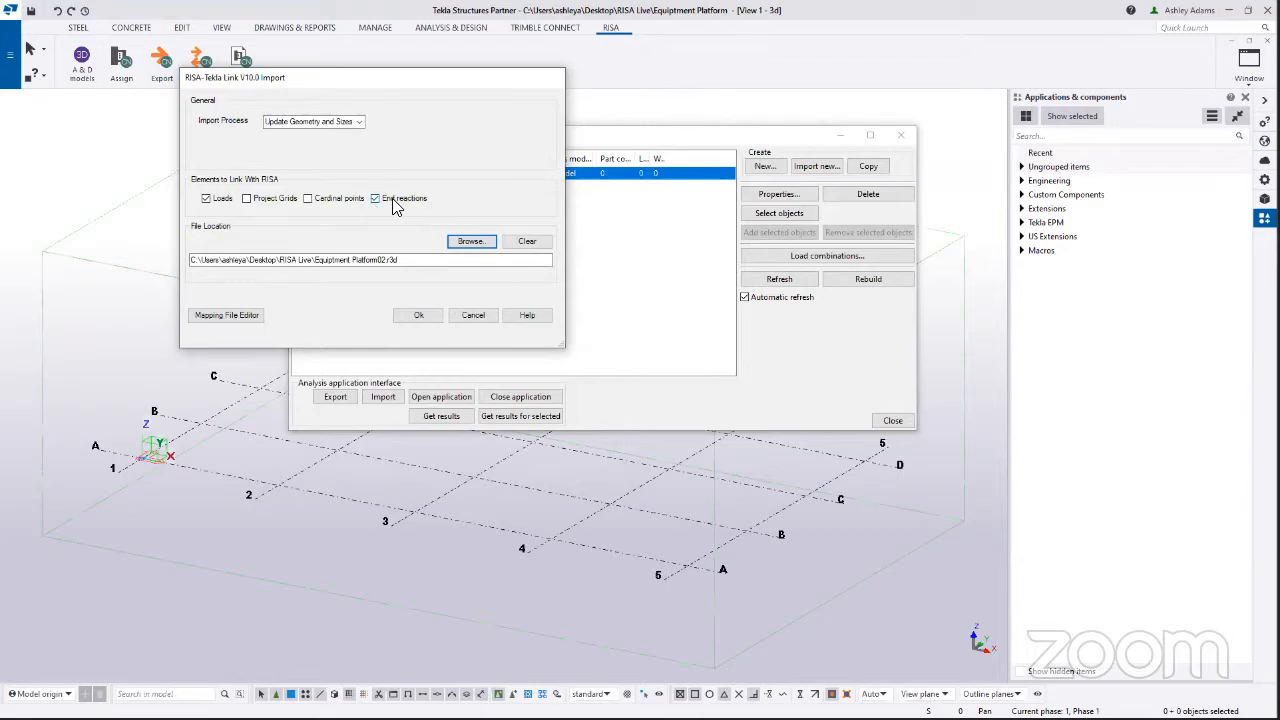
- Include cardinal points, exclude loads, and run the RISA-Tekla Link import
left_click(308, 198)
left_click(208, 201)
left_click(415, 316)
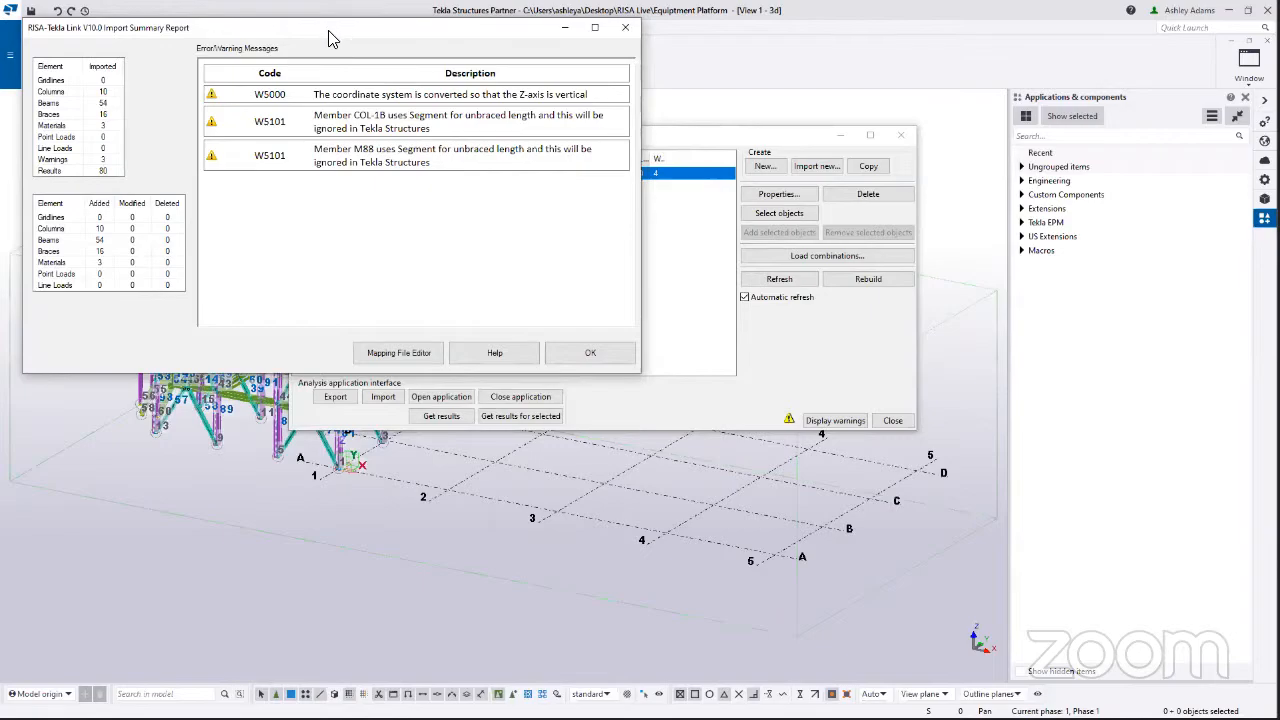
- Review the import summary report, dismiss it, and examine the imported platform in the 3D view
left_click_drag(330, 38, 408, 46)
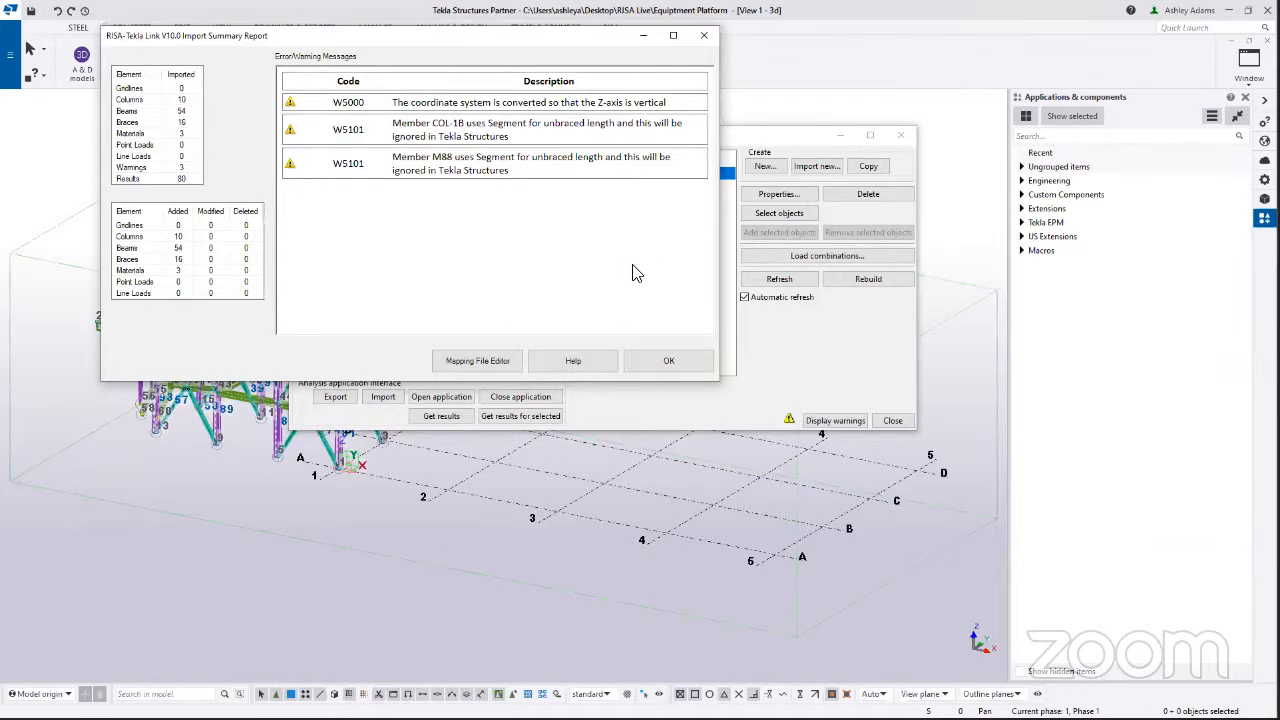
left_click(658, 361)
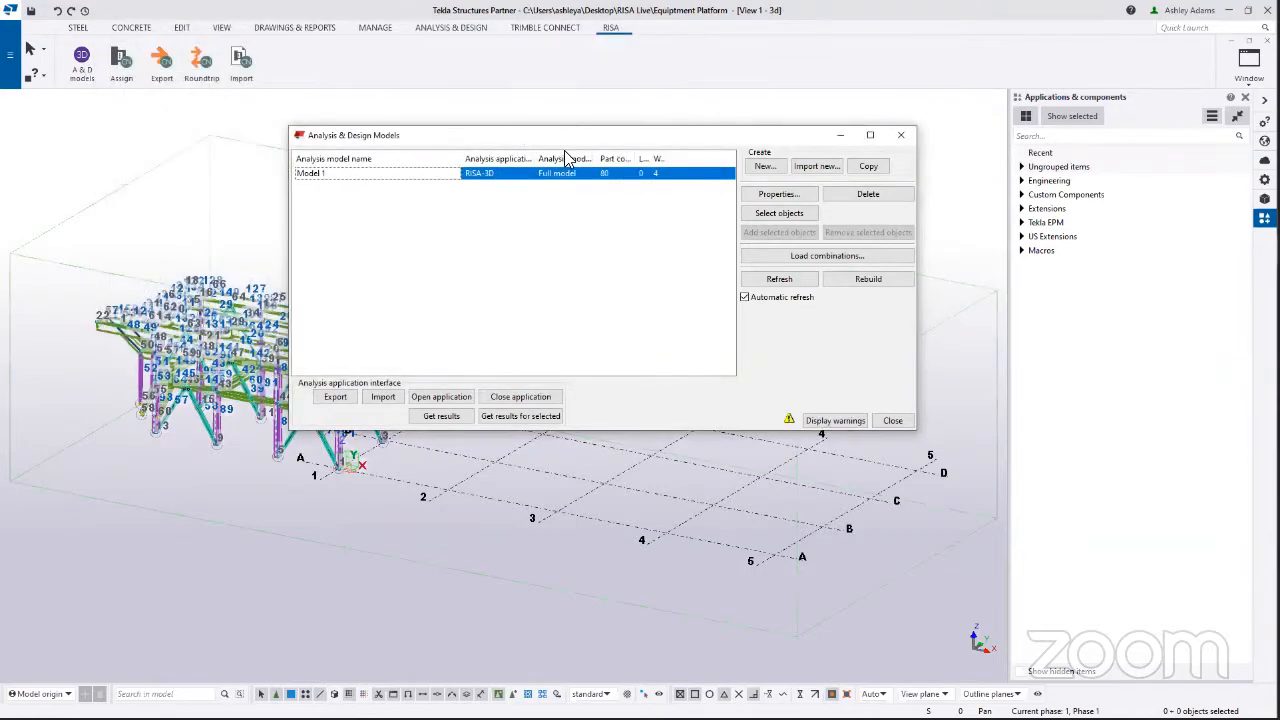
left_click_drag(564, 145, 773, 146)
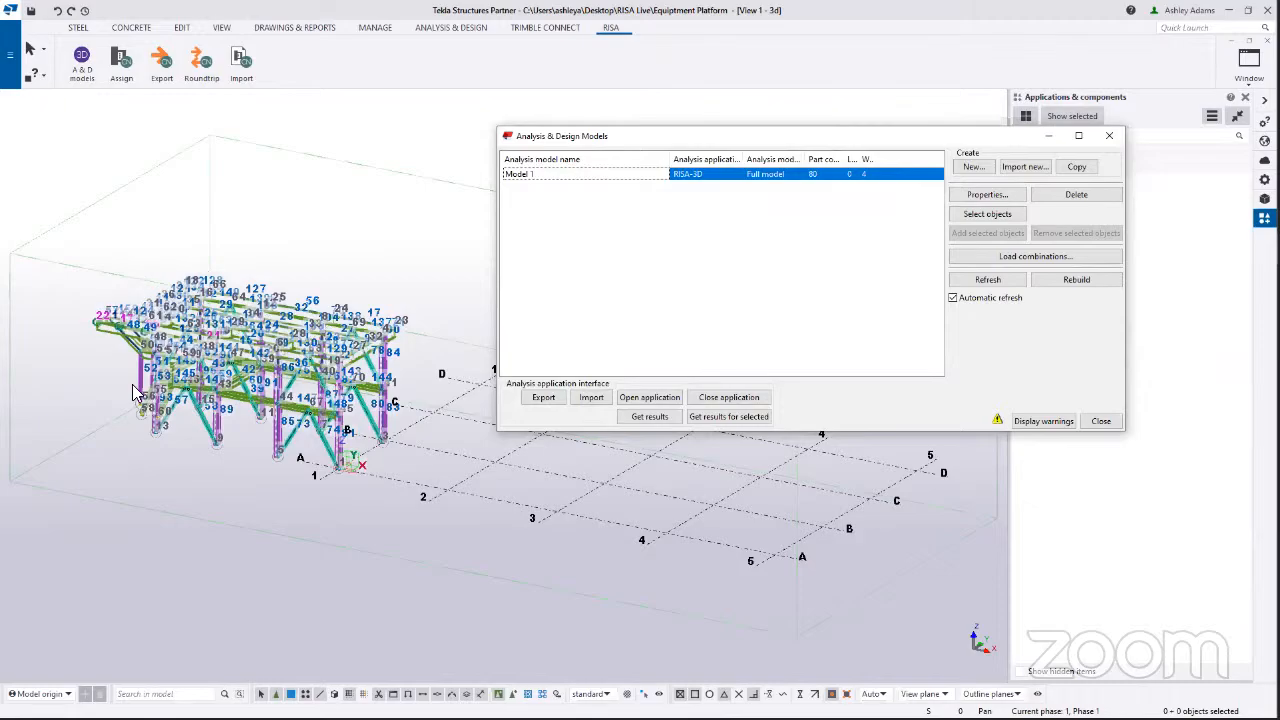
middle_click_drag(276, 368, 337, 430)
scroll(338, 422, "up", 10)
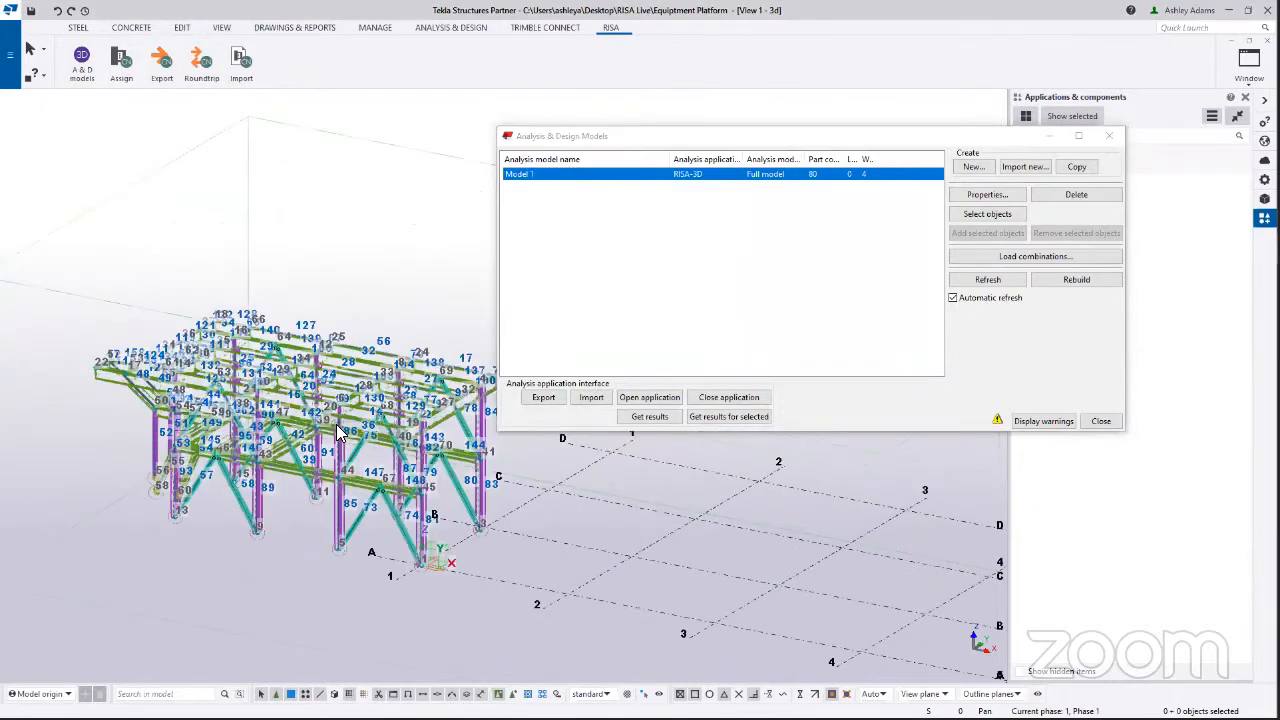
- Examine the analysis members and nodes along the platform's interior deck beams, selecting the infill beam for member 28
scroll(375, 308, "up", 6)
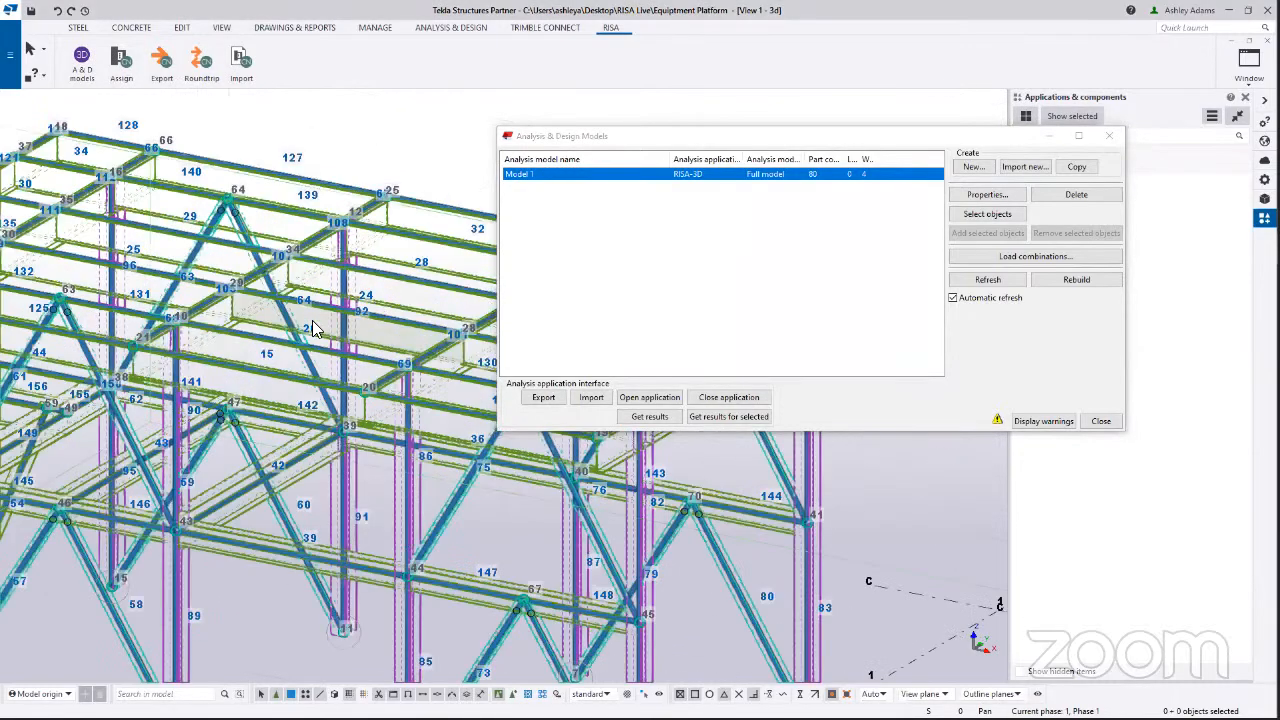
middle_click_drag(365, 310, 380, 310)
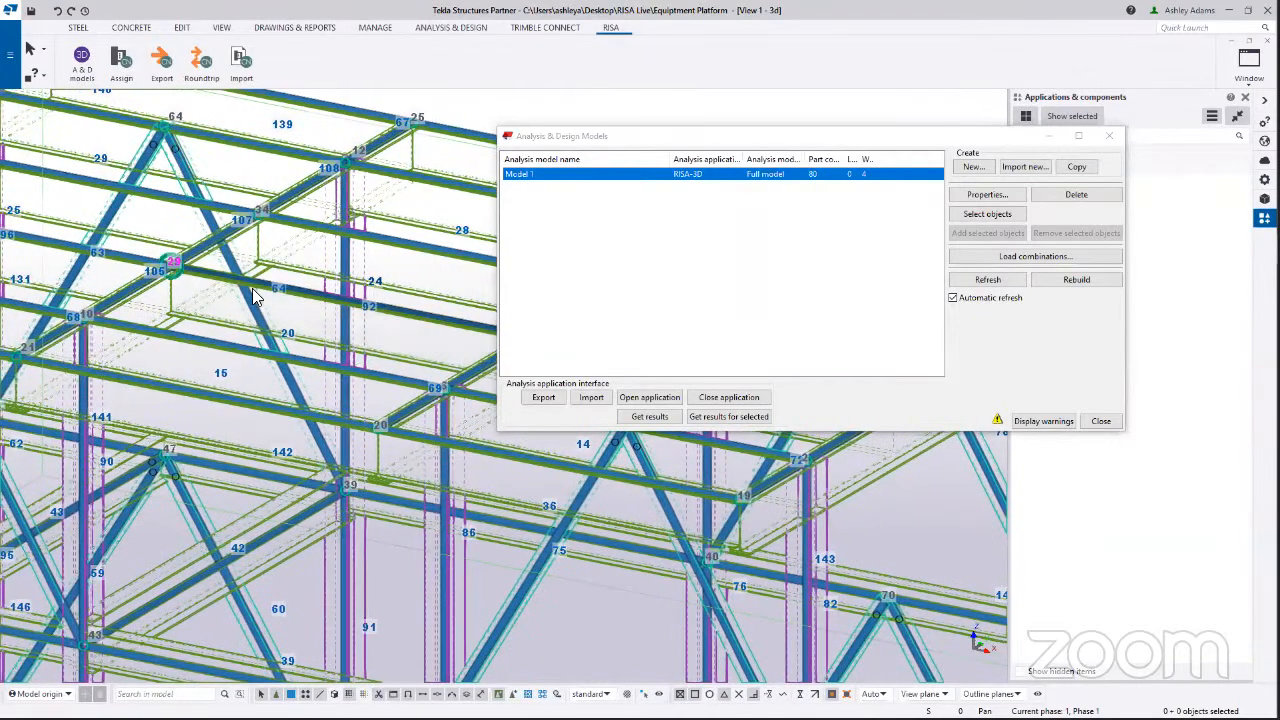
left_click(222, 248)
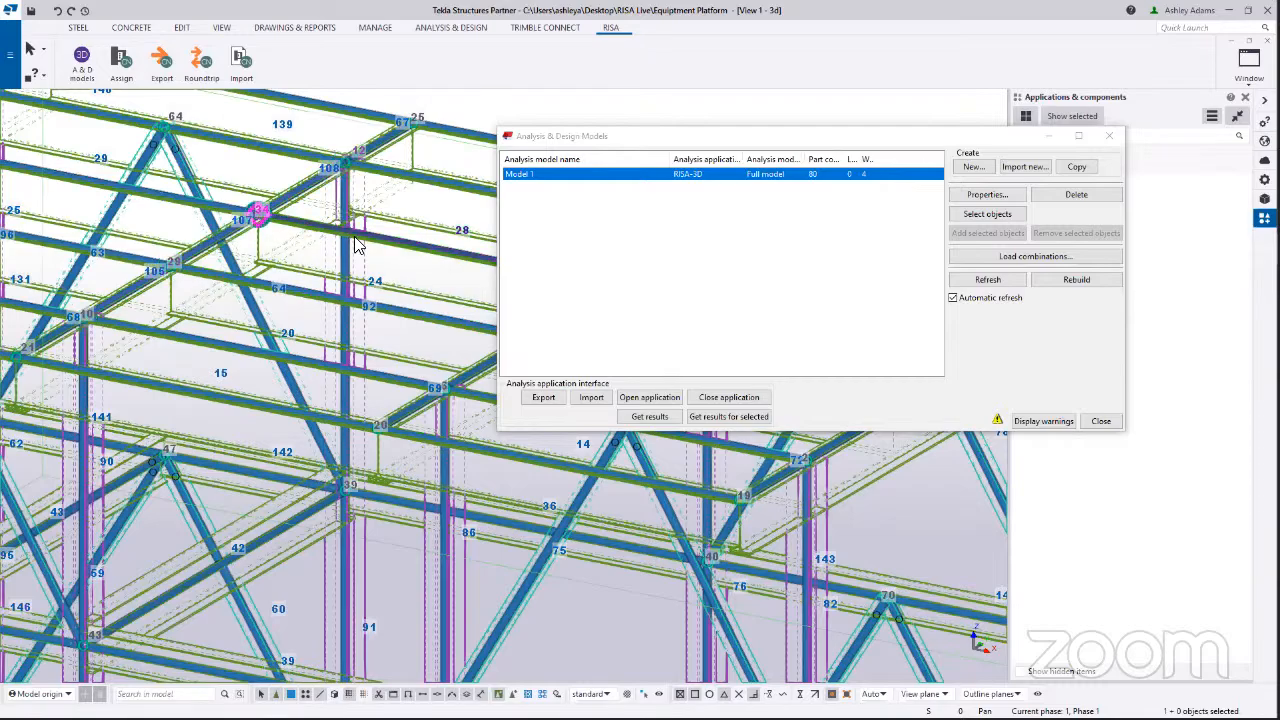
middle_click_drag(345, 290, 384, 310)
scroll(370, 330, "down", 5, "shift")
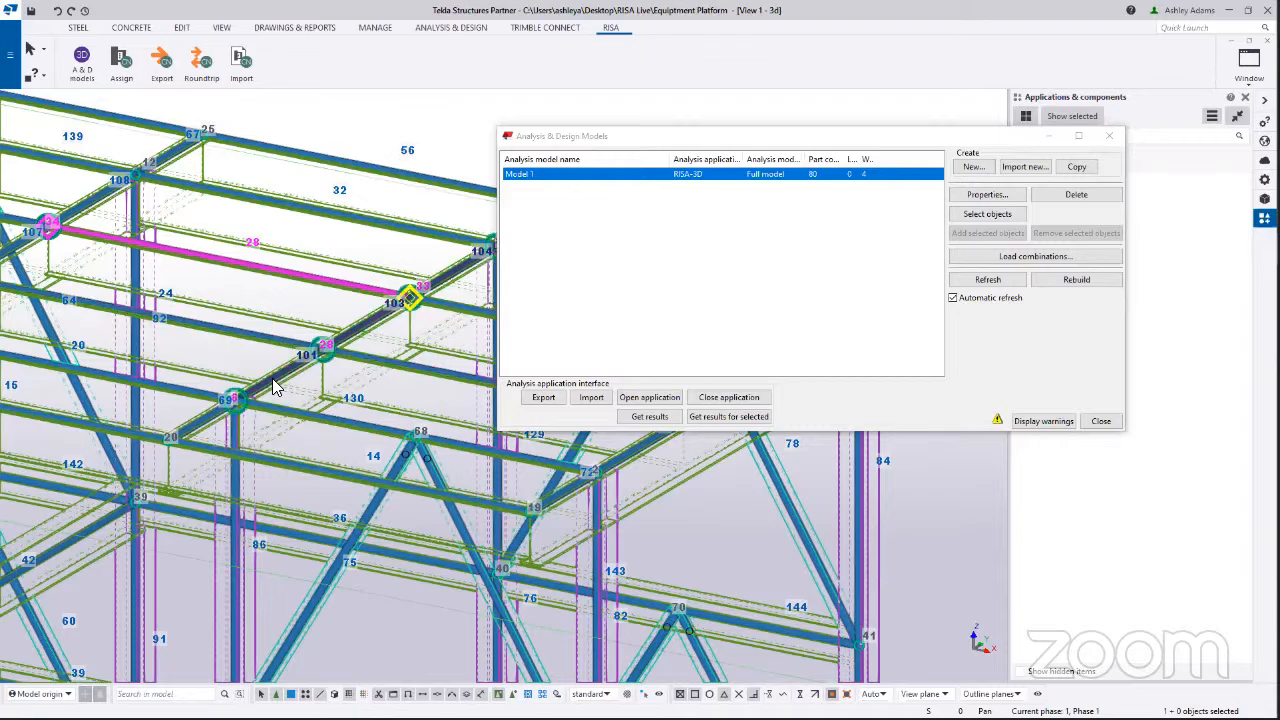
scroll(300, 370, "up", 3, "shift")
scroll(150, 325, "up", 4, "shift")
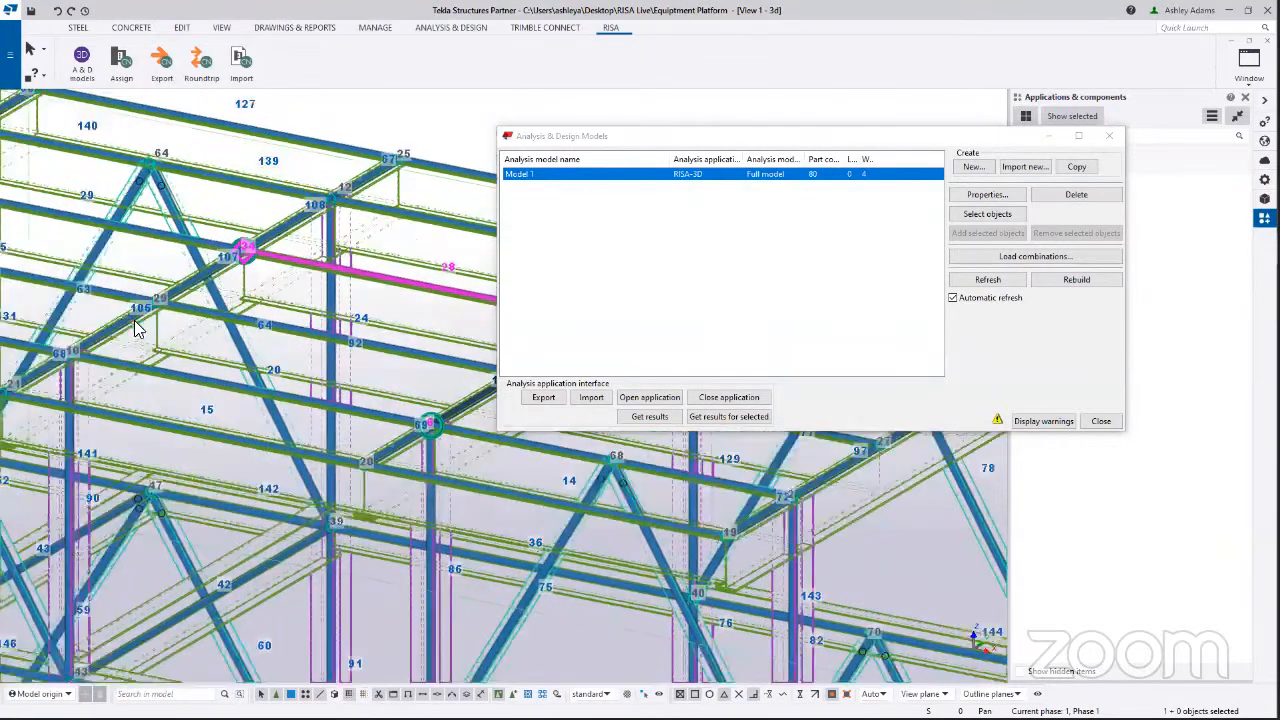
scroll(323, 320, "down", 4)
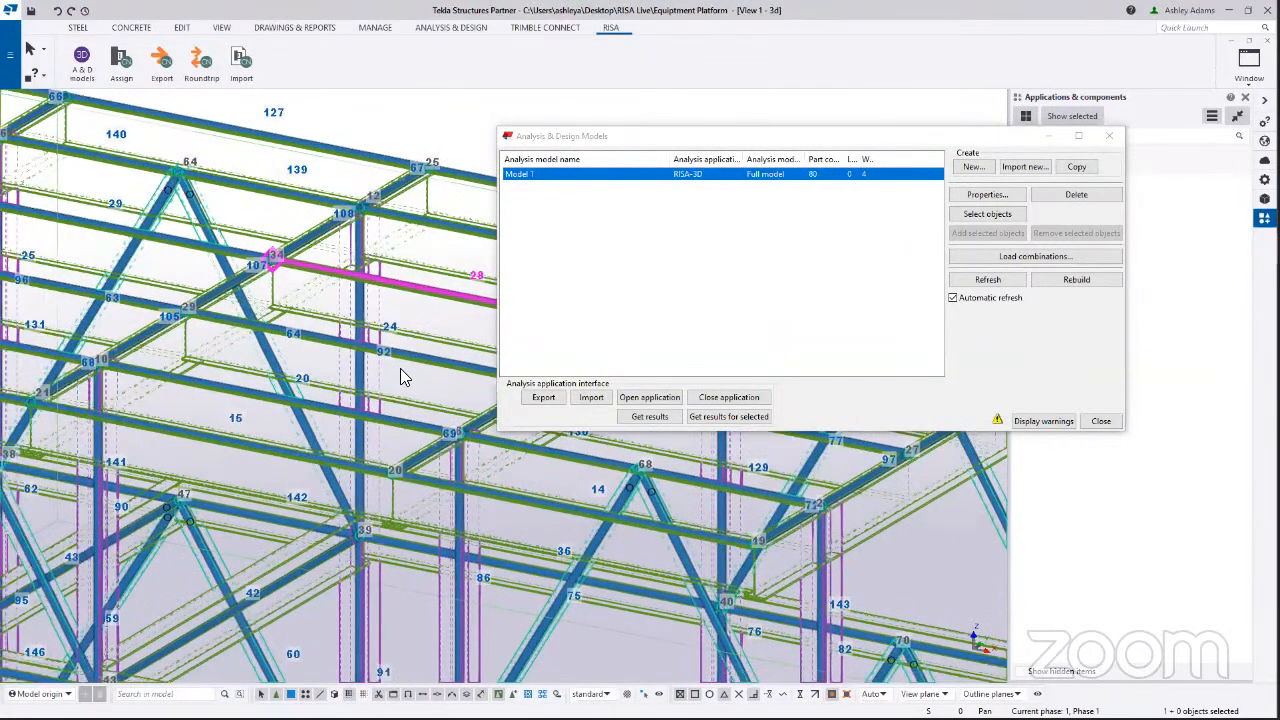
- Close the Analysis & Design Models dialog and inspect the imported physical steel platform as a whole
left_click(1110, 421)
scroll(596, 338, "down", 3)
middle_click_drag(692, 364, 504, 348, "ctrl")
middle_click_drag(607, 357, 703, 329)
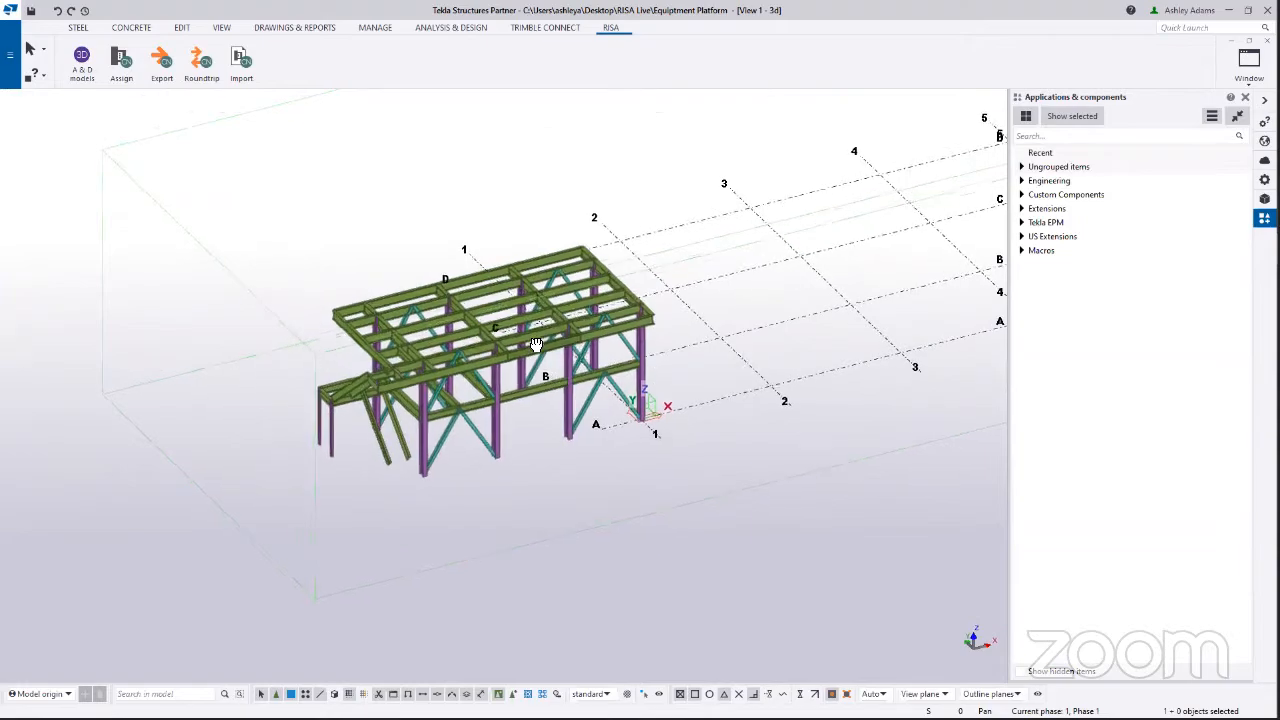
scroll(534, 330, "up", 5)
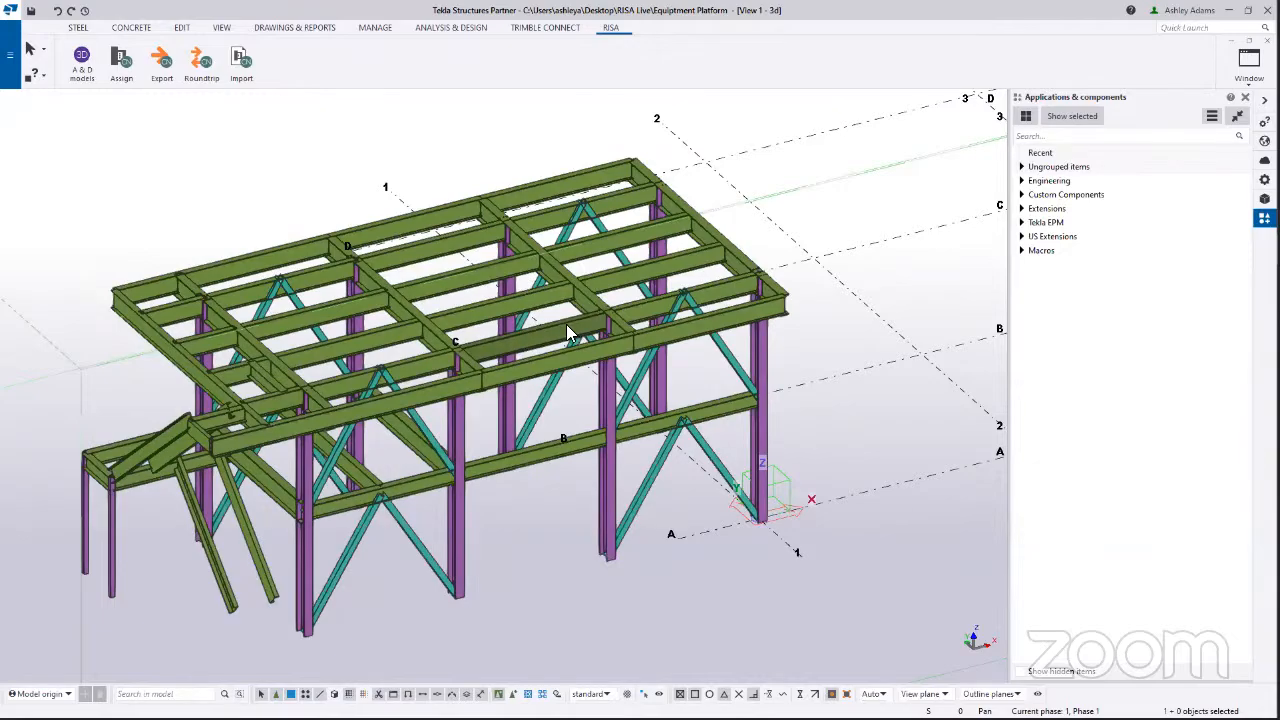
middle_click_drag(576, 330, 628, 325)
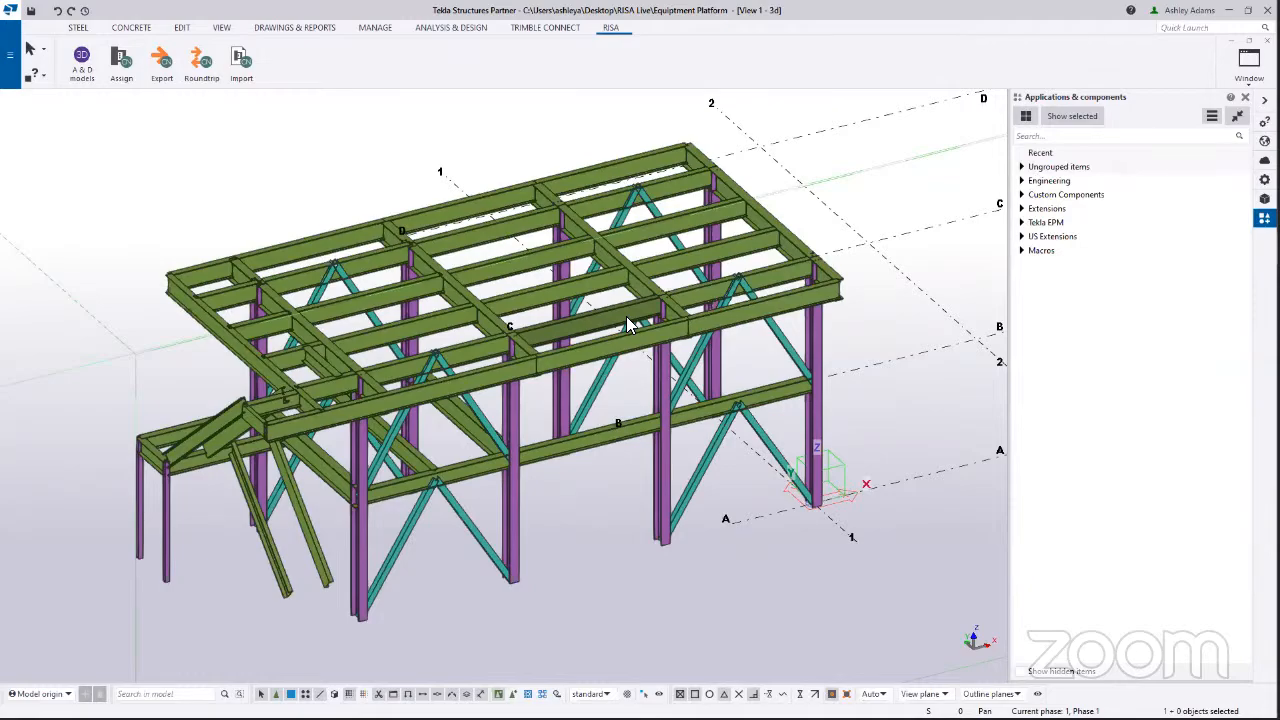
- Switch to Chrome and review the RISA-Tekla Link compatibility and the table of transferable connection types and Tekla connection numbers
key("alt+Tab")
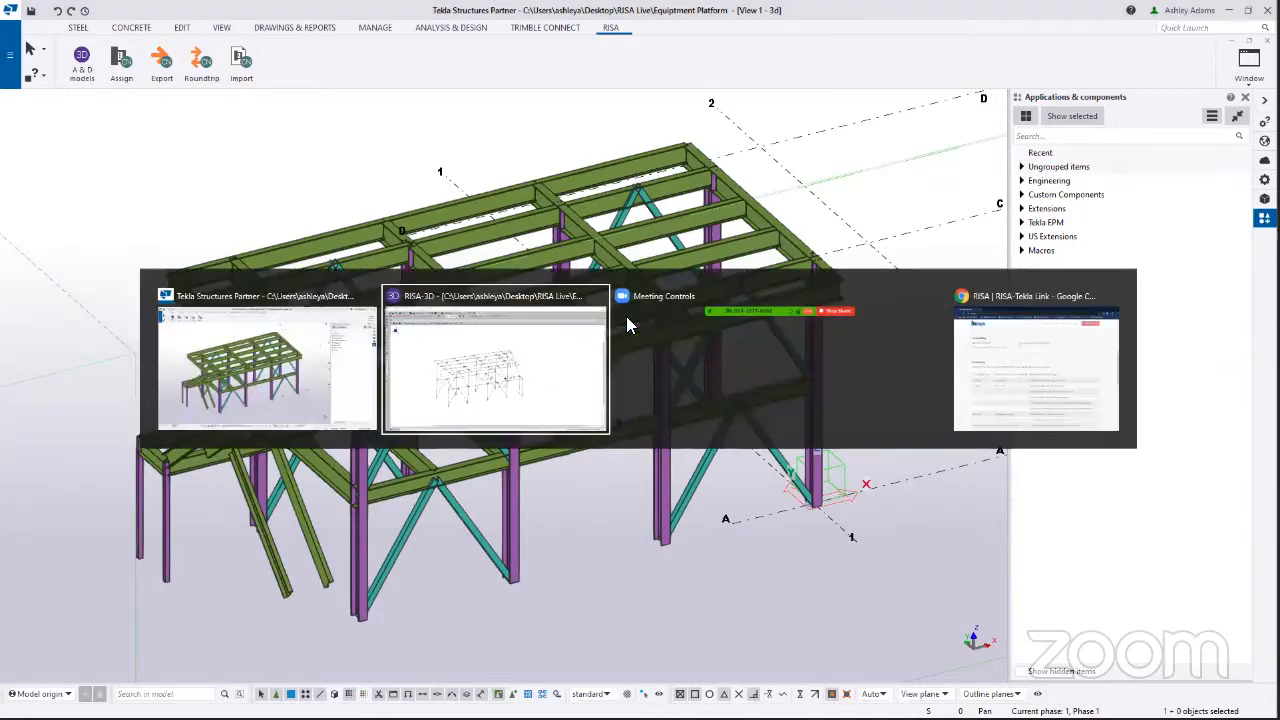
left_click(1066, 370)
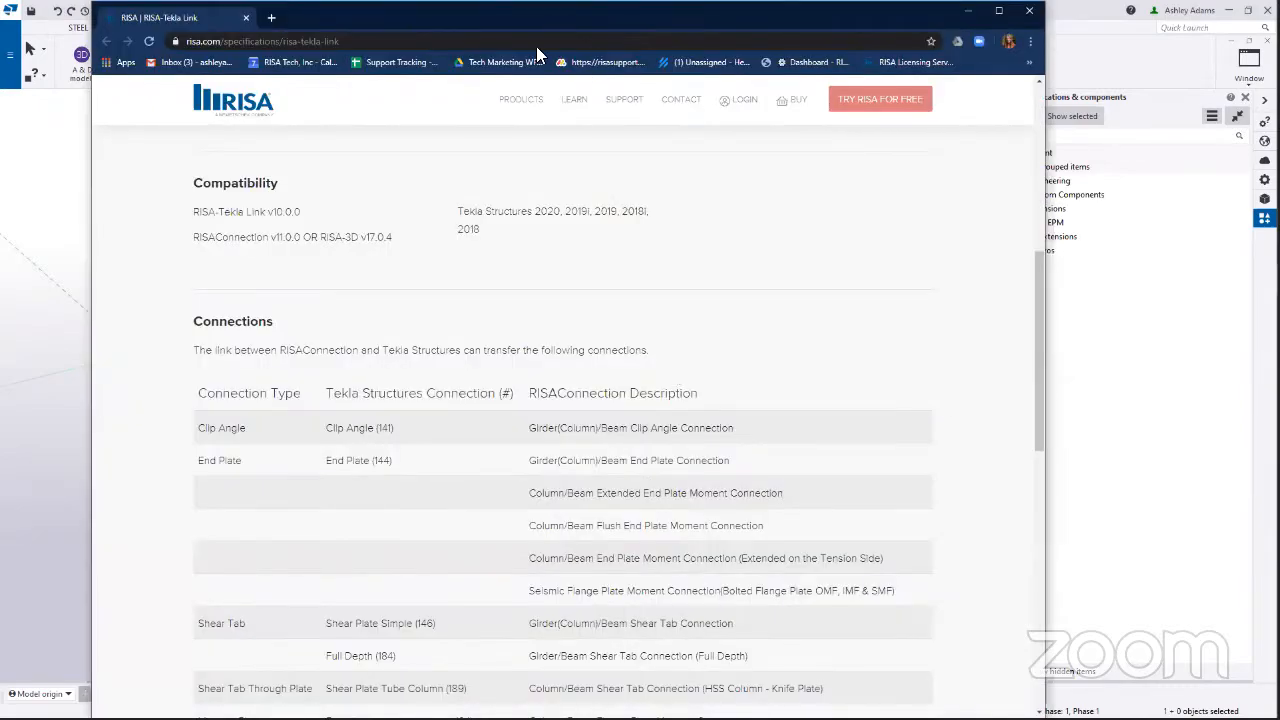
scroll(450, 350, "down", 1)
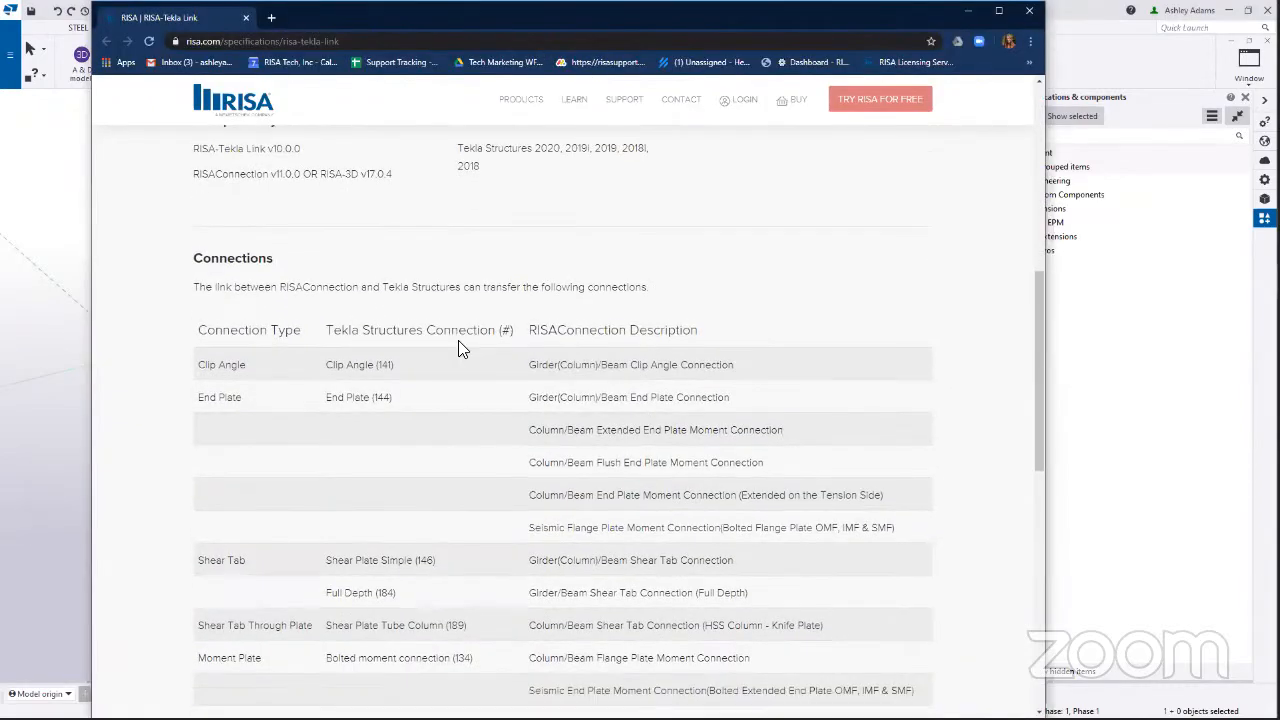
scroll(466, 345, "down", 2)
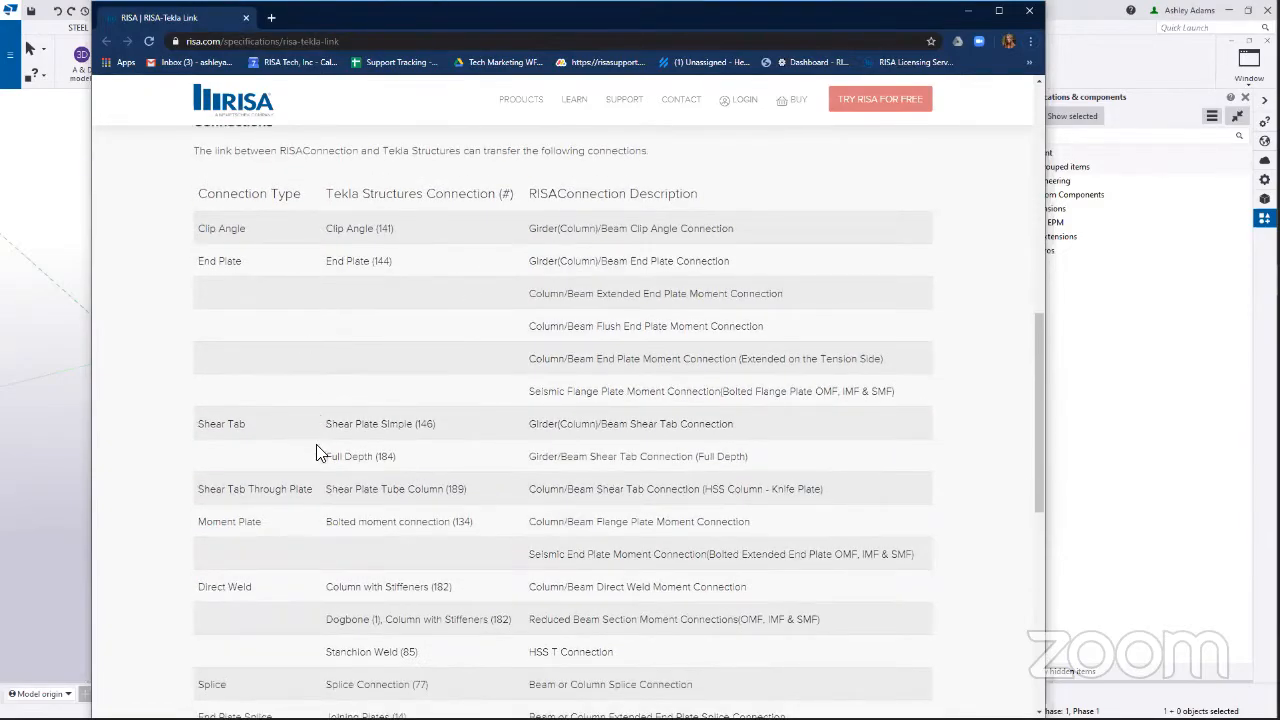
scroll(318, 470, "down", 3)
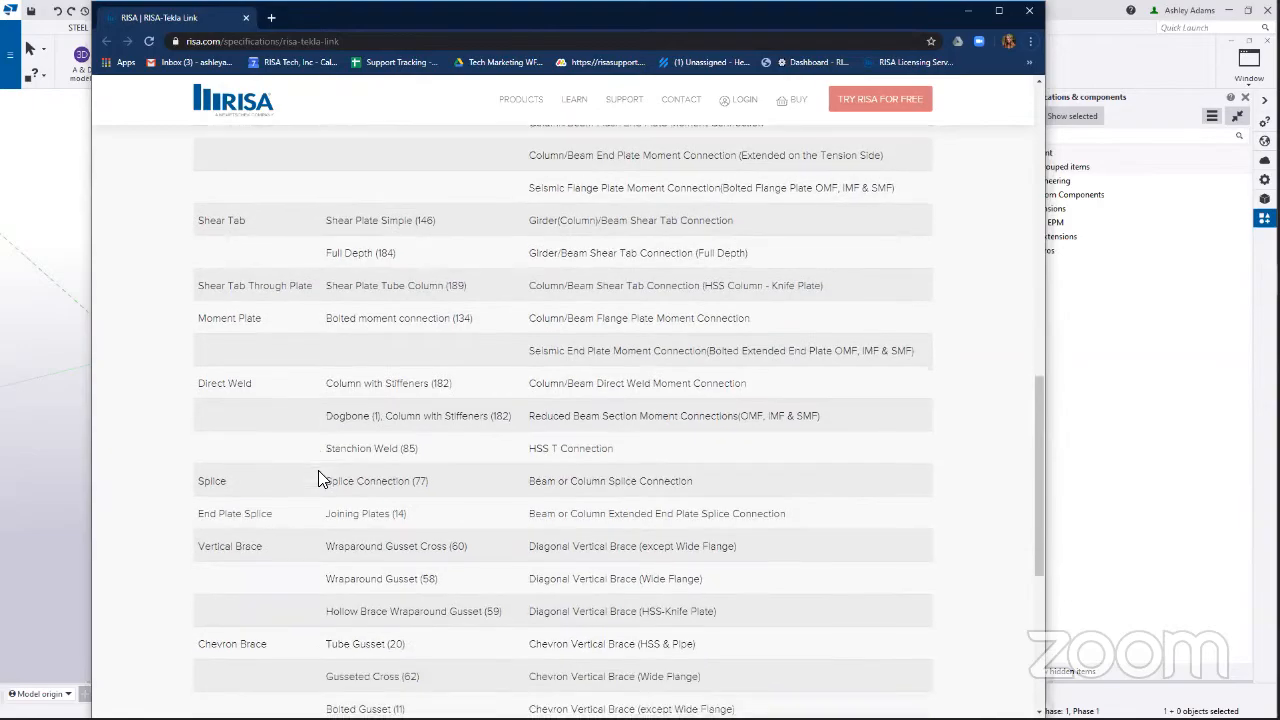
scroll(320, 480, "down", 2)
scroll(400, 450, "up", 2)
scroll(400, 452, "up", 1)
scroll(400, 452, "up", 1)
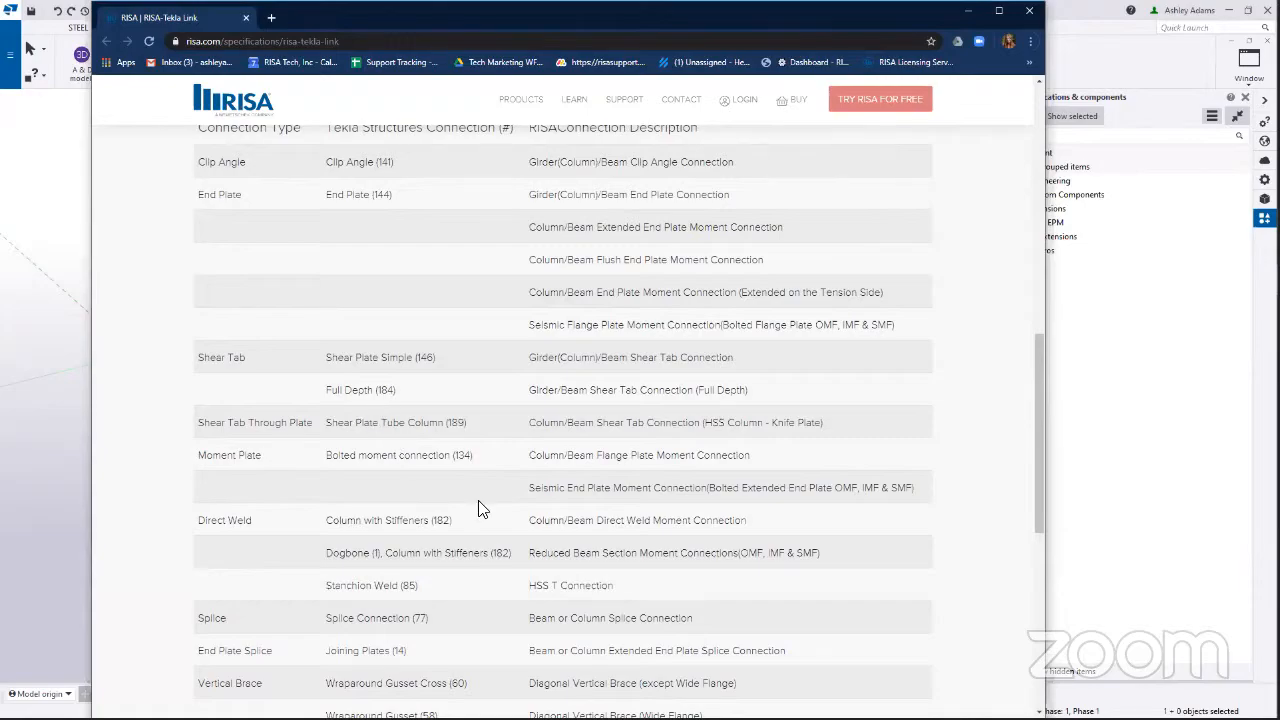
scroll(491, 516, "up", 5)
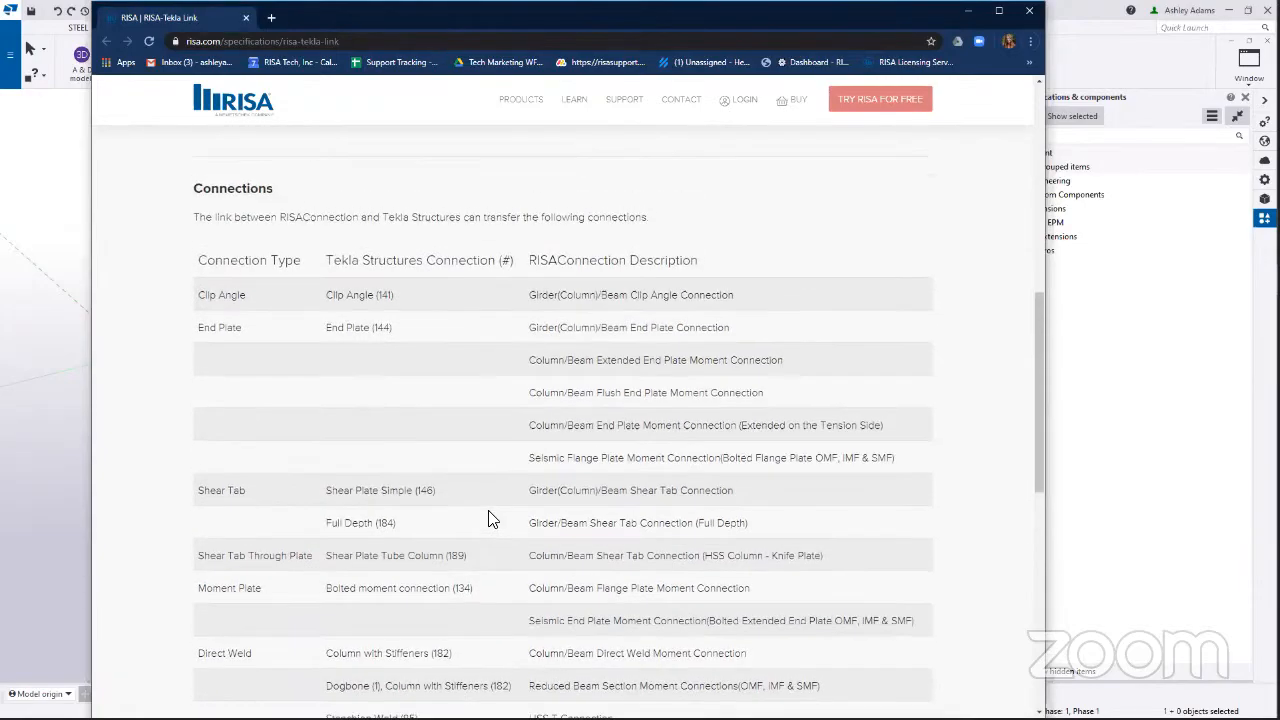
scroll(491, 517, "down", 2)
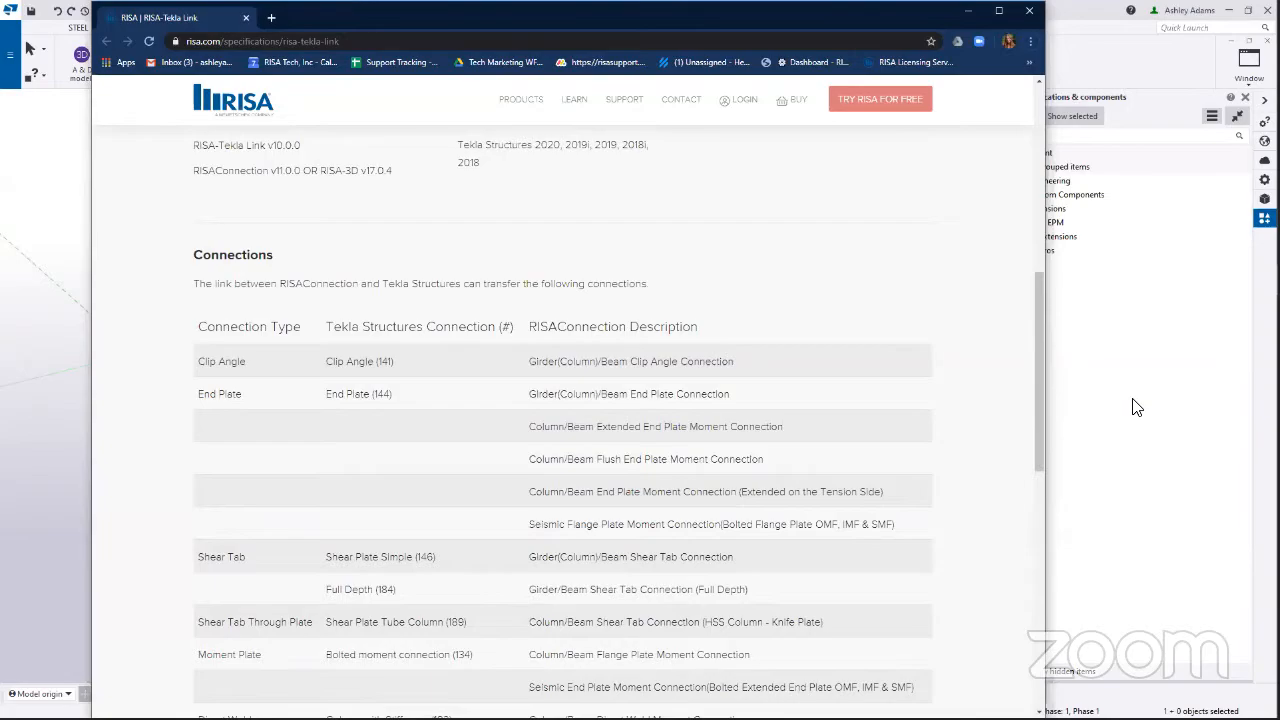
- Return to Tekla Structures, find component 141, and add Clip angle (141) connections joining two infill beams to an interior deck girder
left_click(1108, 400)
middle_click_drag(646, 376, 446, 342, "ctrl")
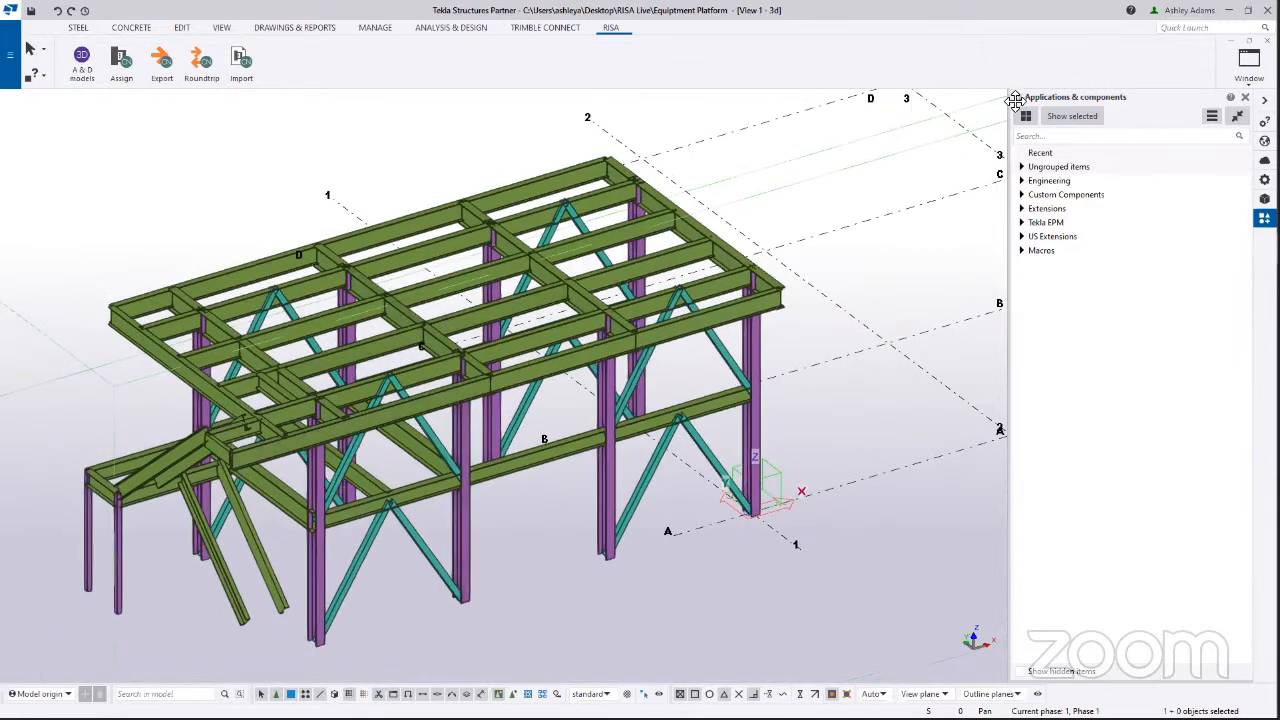
left_click(1045, 137)
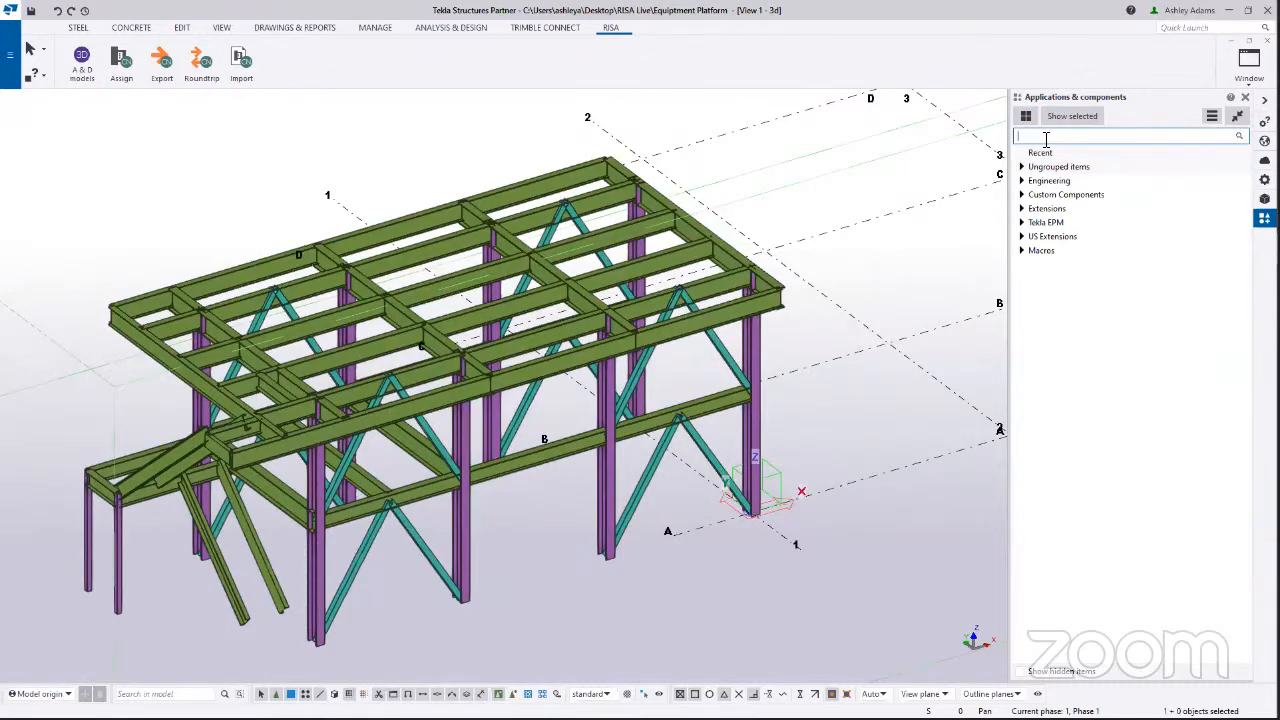
type("141")
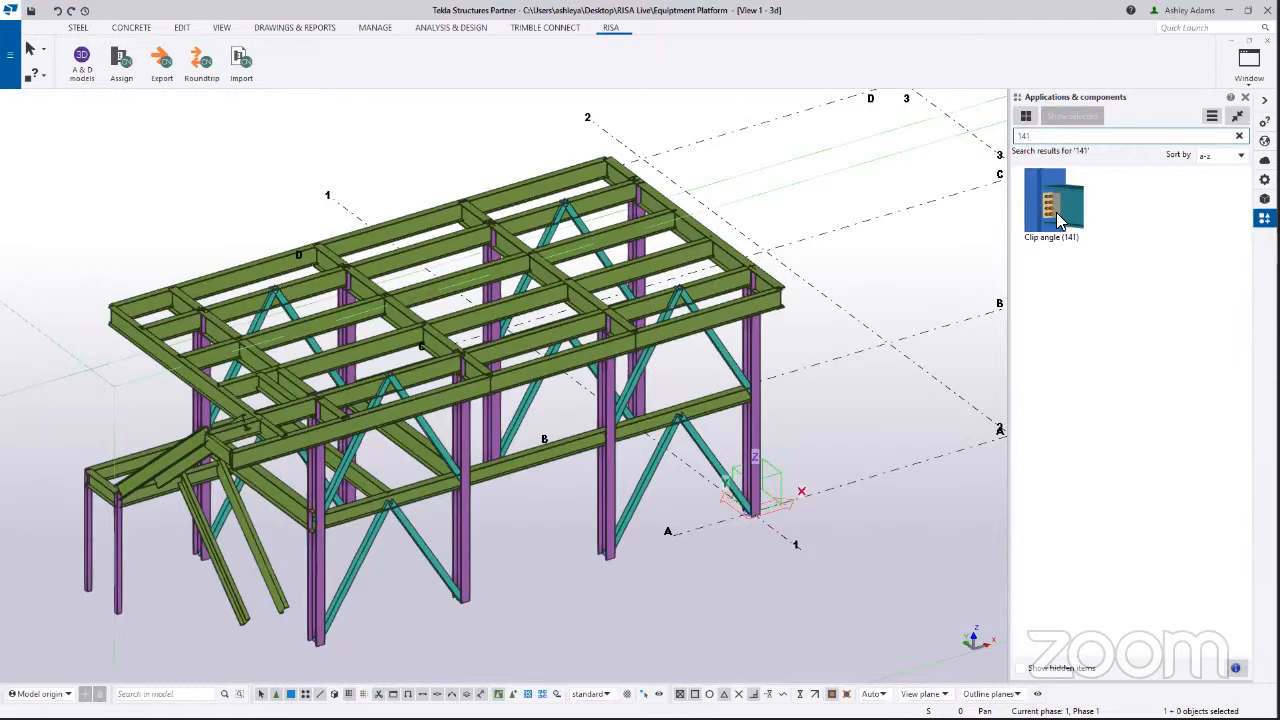
left_click(1055, 205)
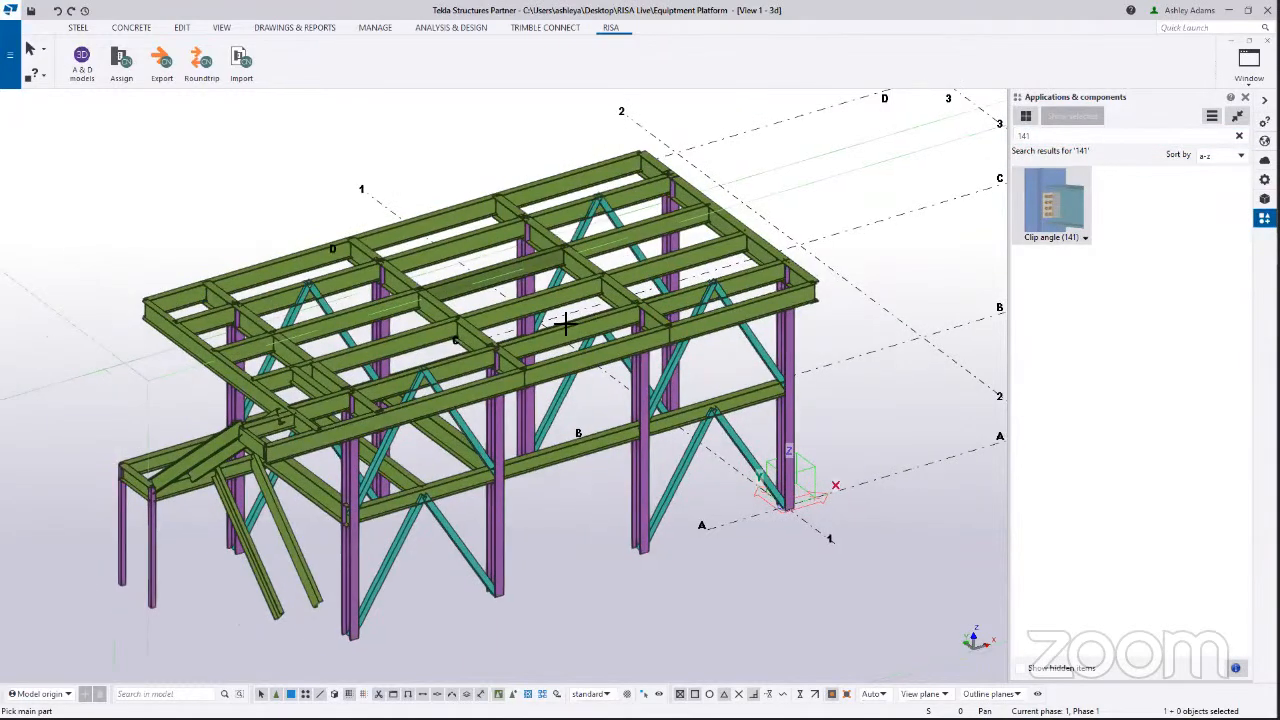
scroll(565, 322, "up", 5)
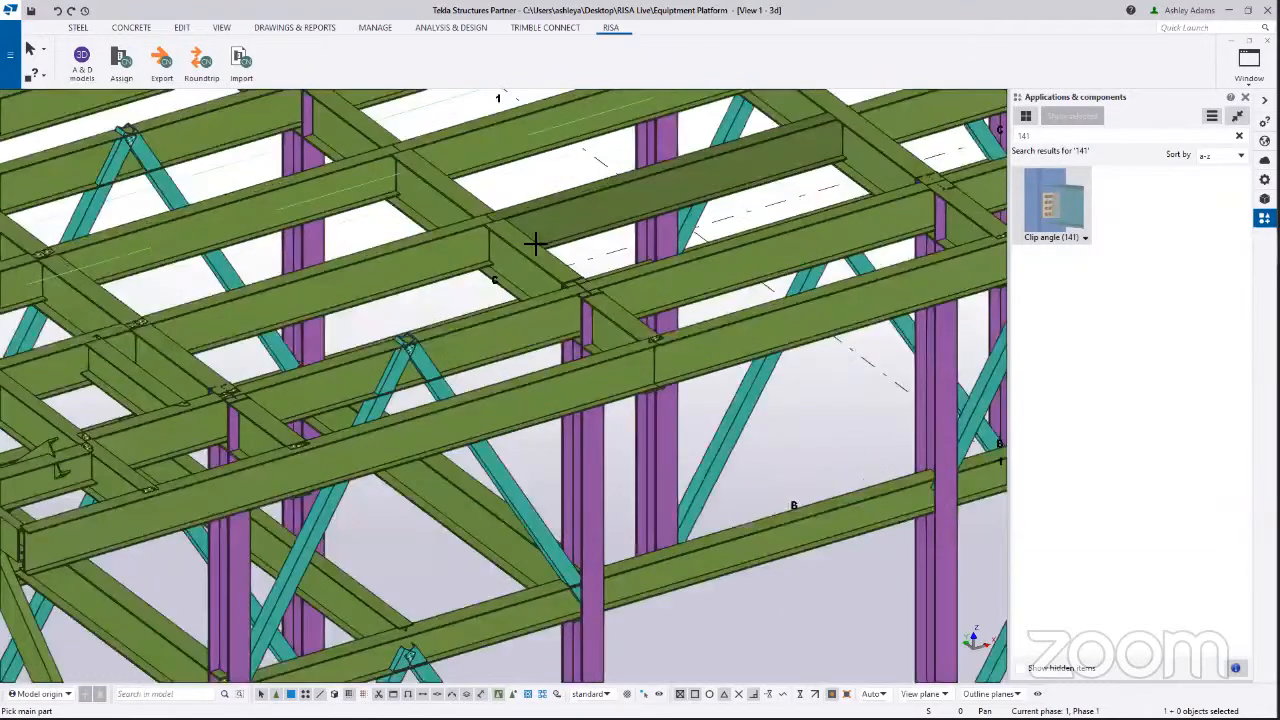
scroll(540, 258, "up", 2)
left_click(545, 273)
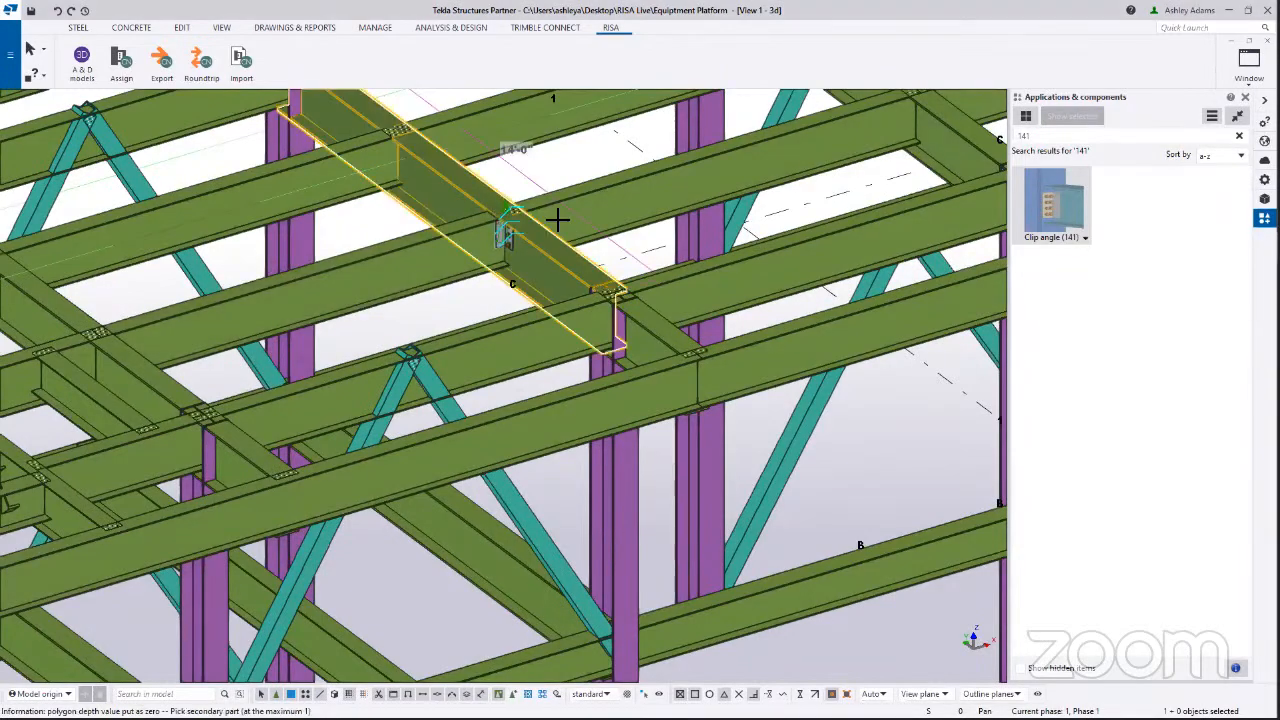
left_click(601, 257)
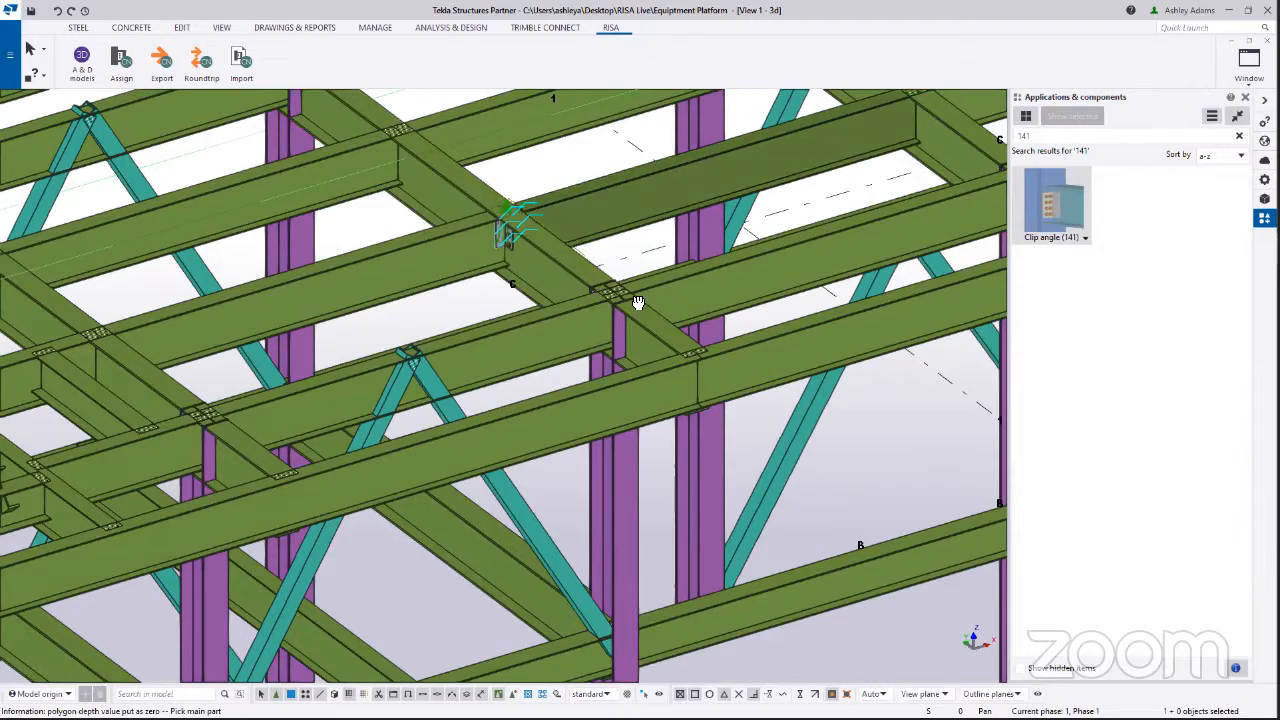
scroll(500, 250, "up", 2)
left_click(430, 248)
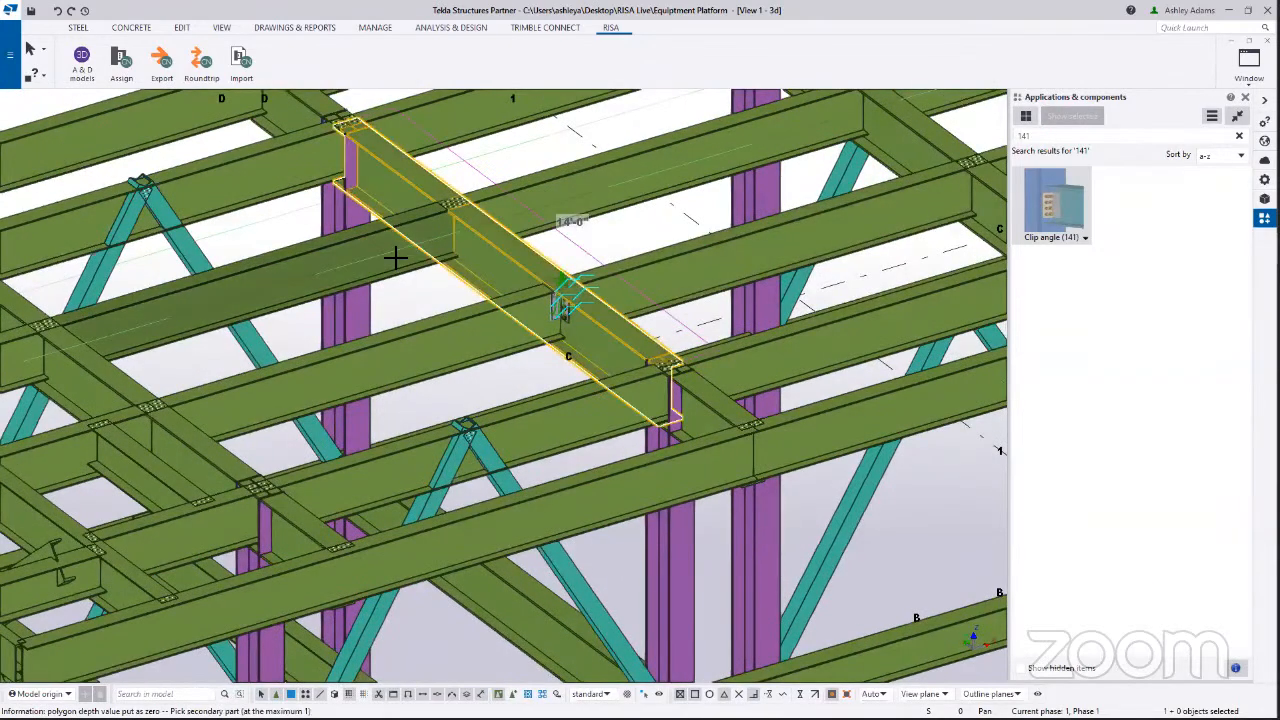
left_click(391, 262)
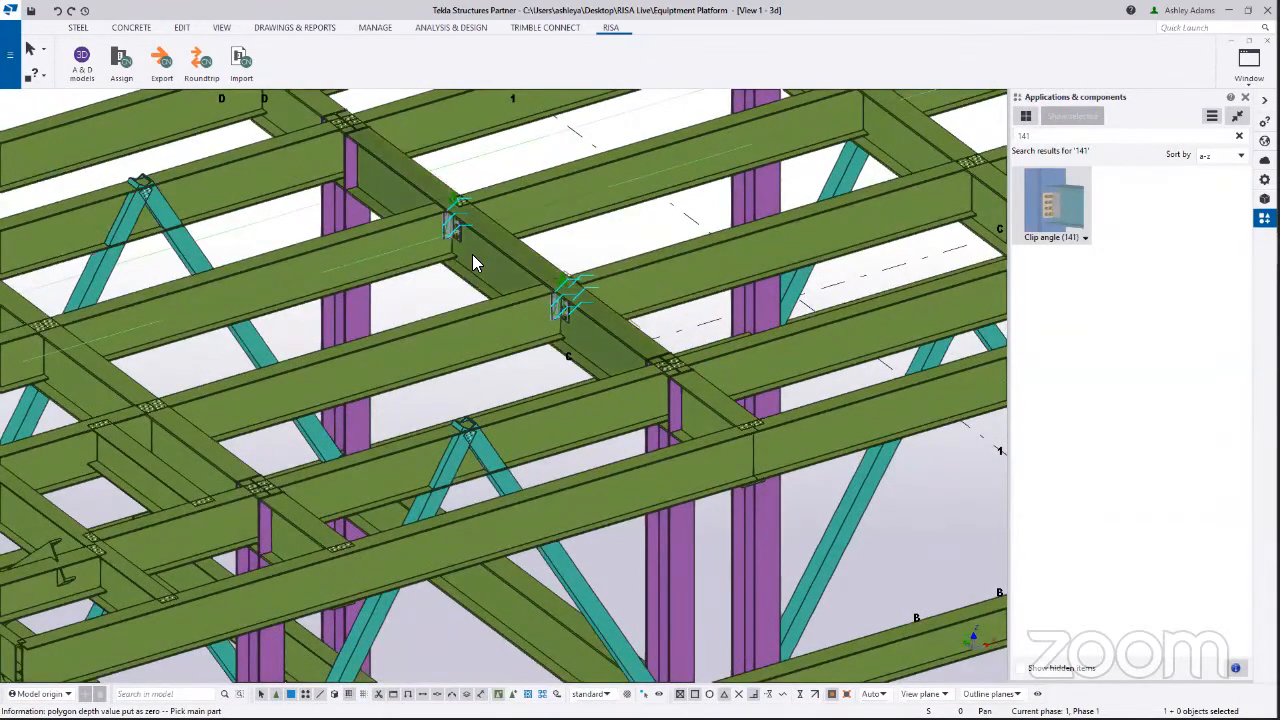
- Add a Clip angle (141) connection where an infill beam frames into the next interior deck girder
left_click(533, 205)
middle_click_drag(676, 295, 420, 276, "ctrl")
middle_click_drag(676, 502, 670, 297)
left_click(670, 297)
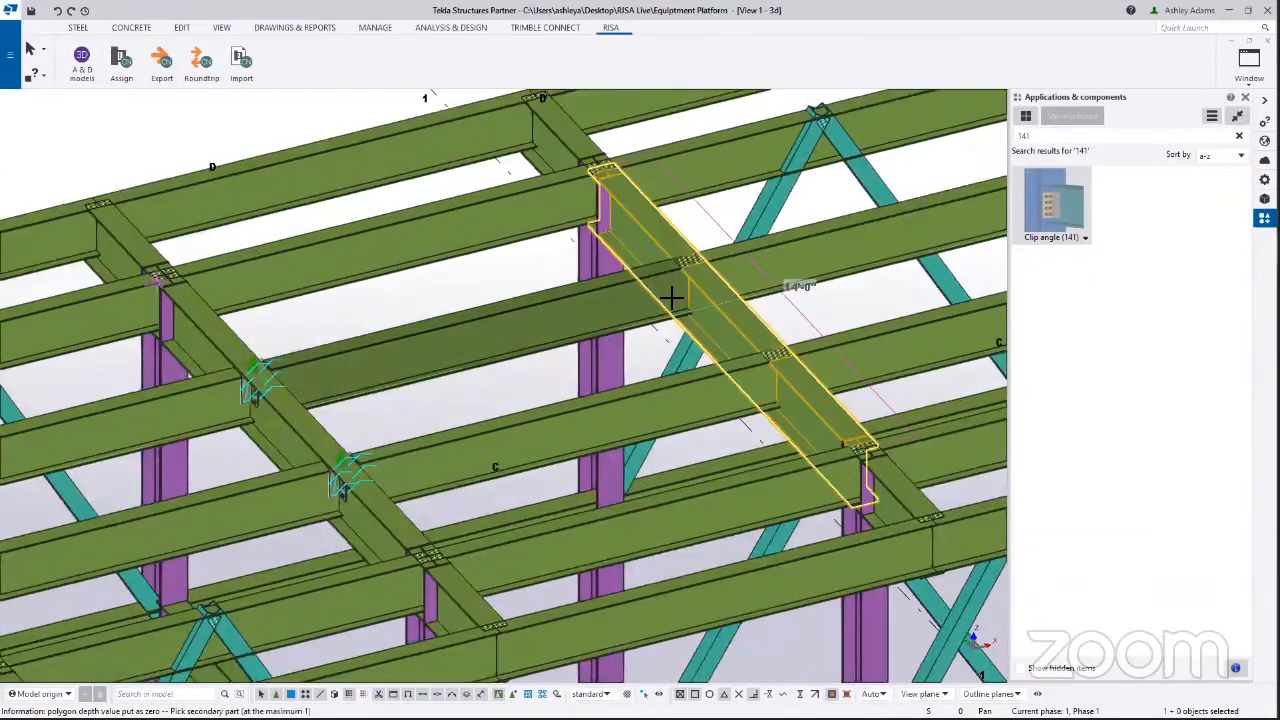
left_click(720, 322)
left_click(735, 292)
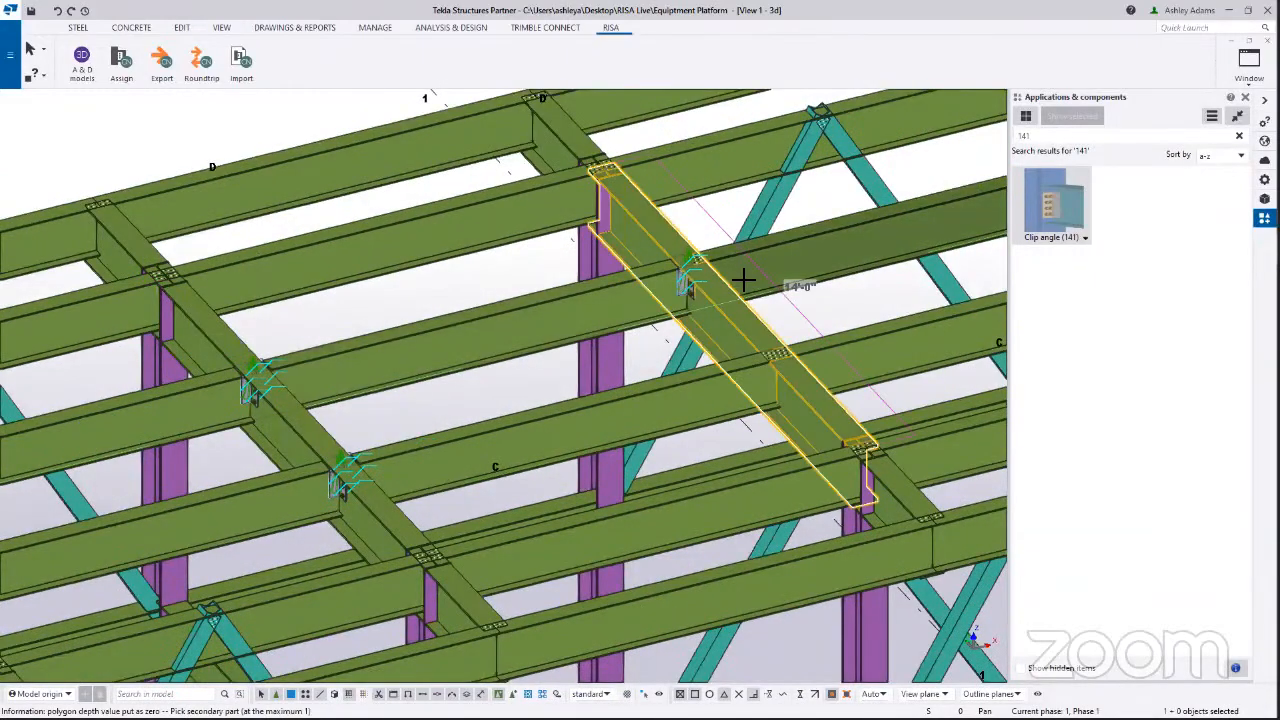
left_click(720, 365)
scroll(705, 345, "down", 4)
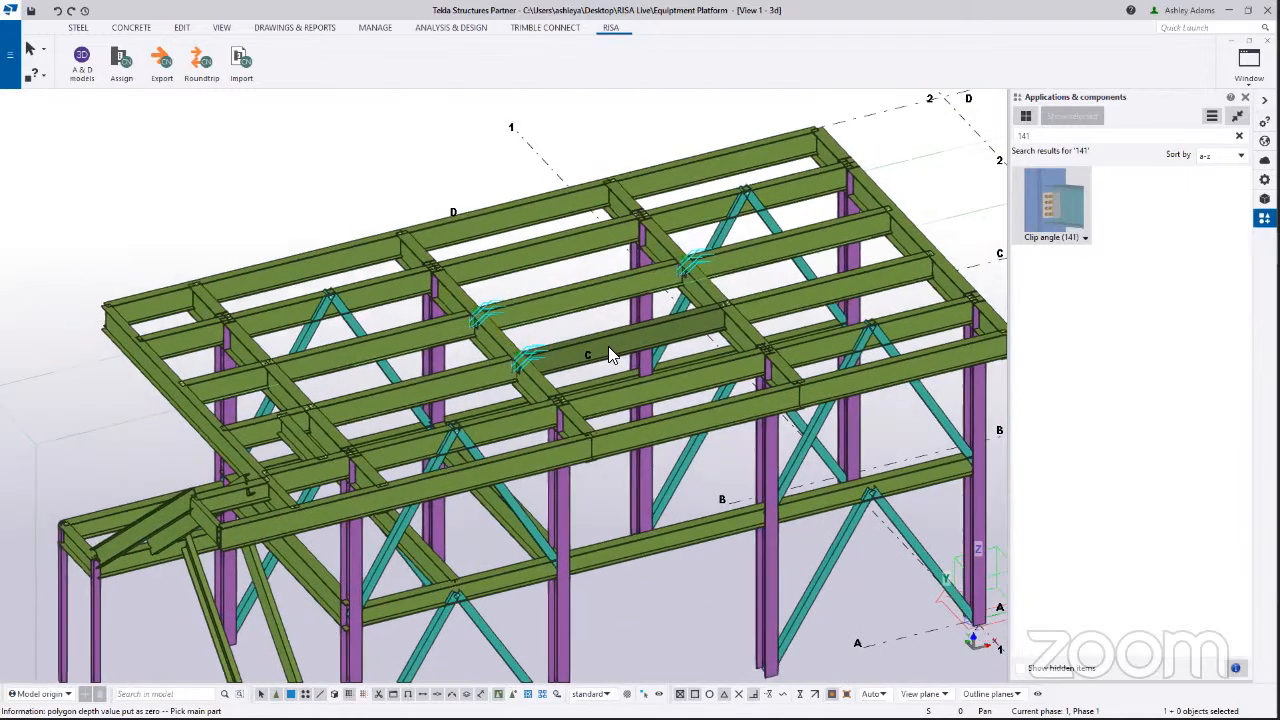
- Find component 189 and add a Shear plate tube column (189) connection joining the short end beam to the low platform's outer corner column
middle_click_drag(608, 346, 688, 223)
scroll(220, 400, "up", 3)
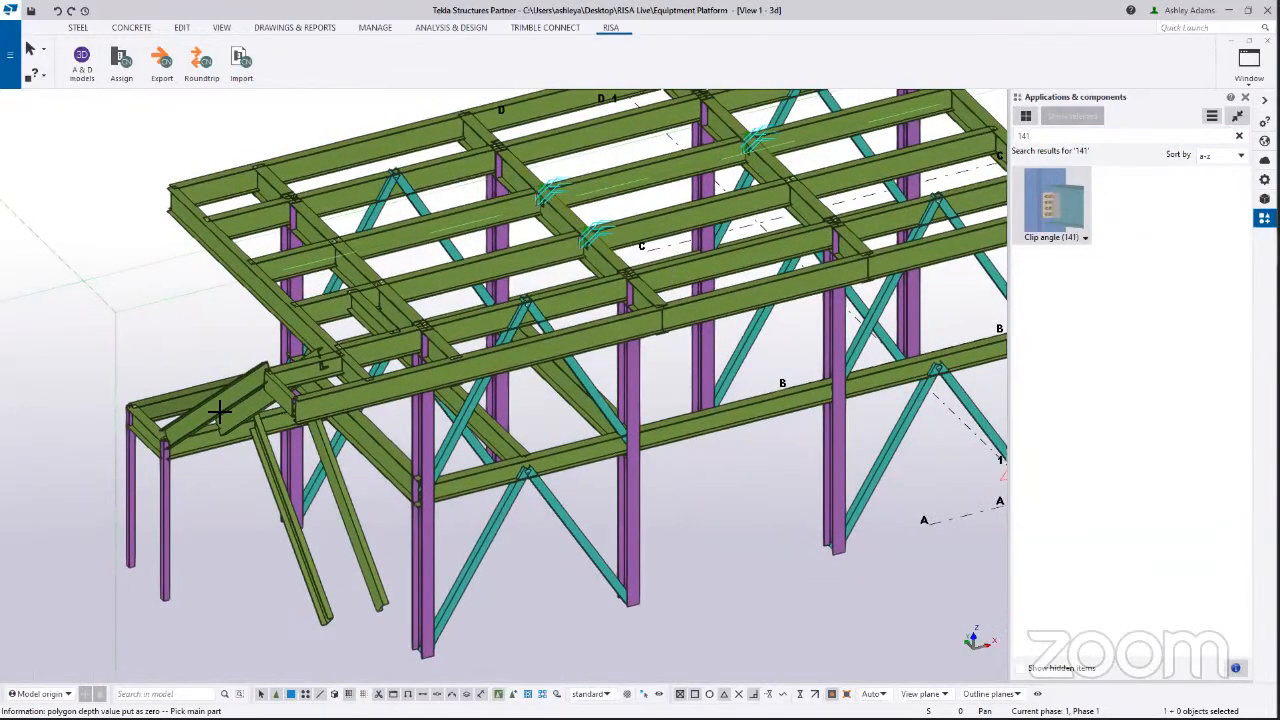
scroll(332, 400, "up", 3)
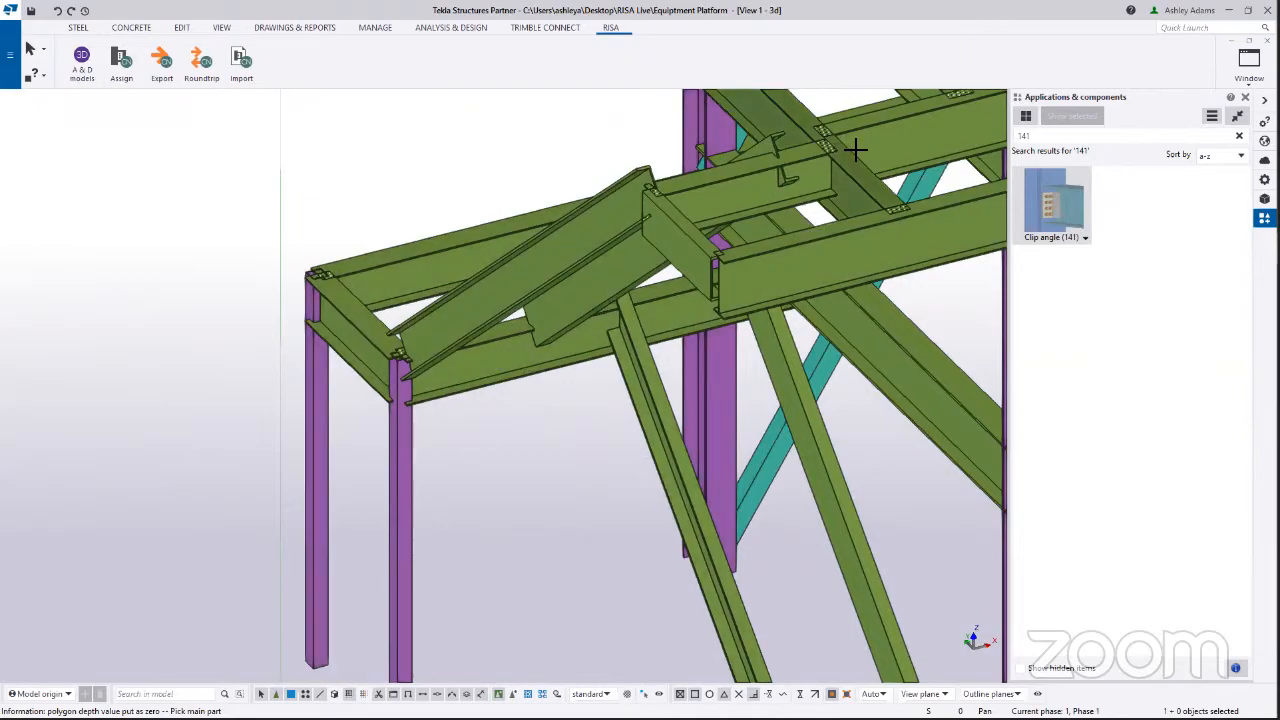
left_click(1088, 138)
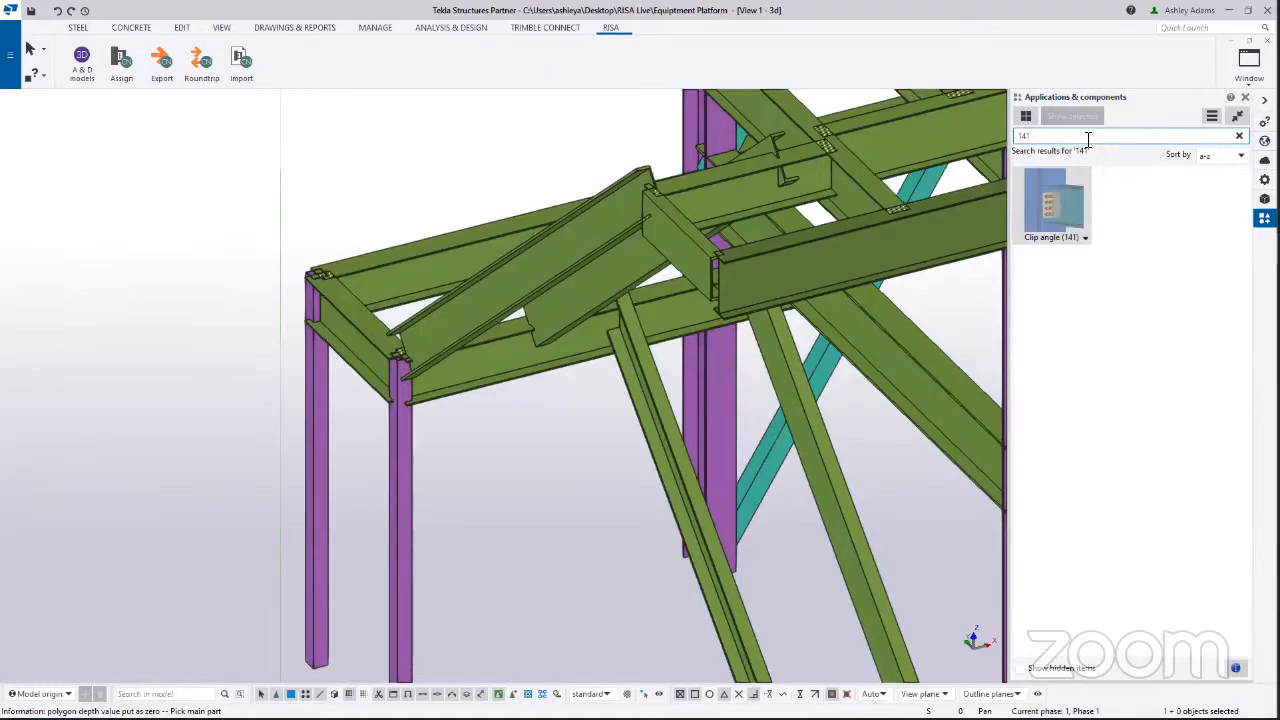
key("BackSpace")
key("BackSpace")
key("BackSpace")
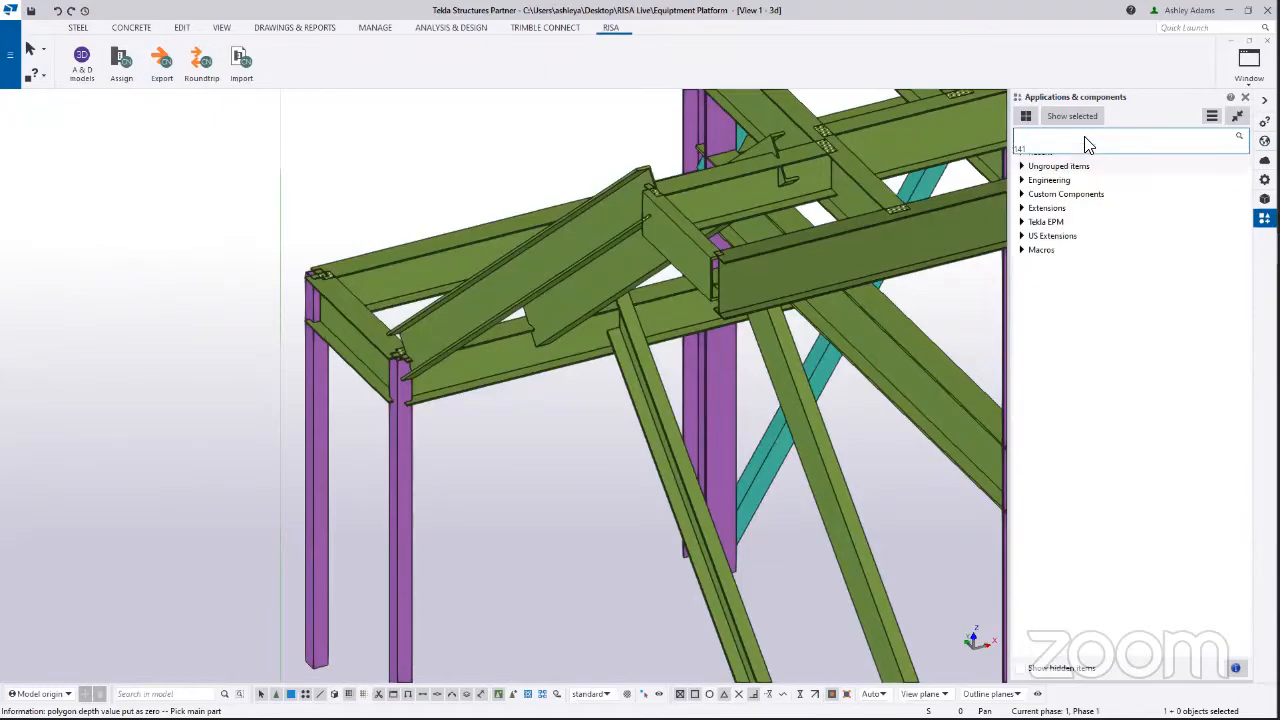
type("189")
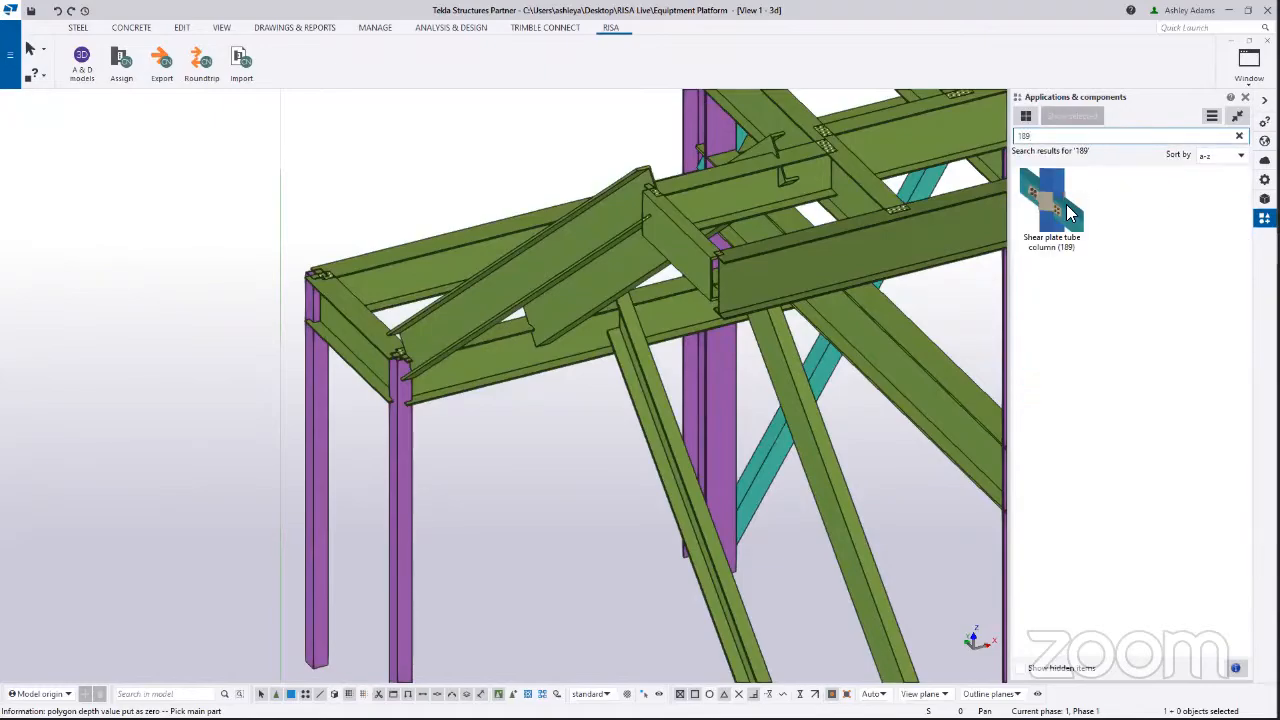
left_click(1075, 202)
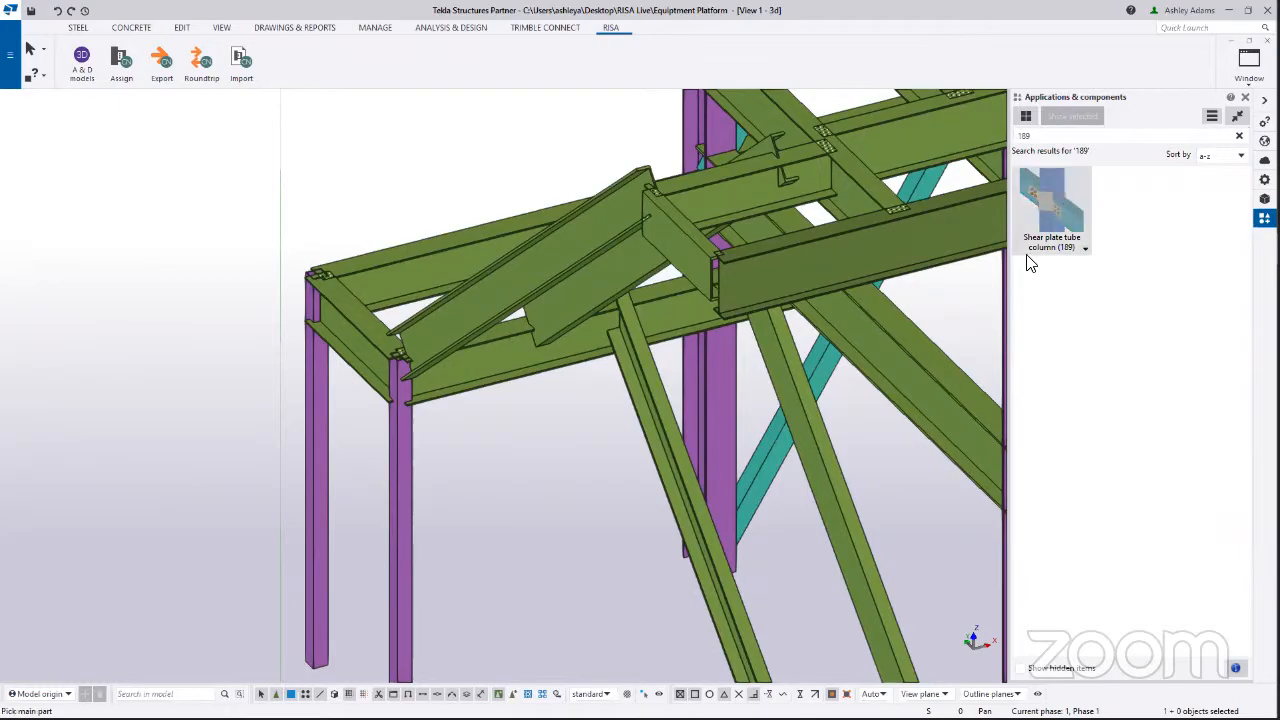
left_click(316, 378)
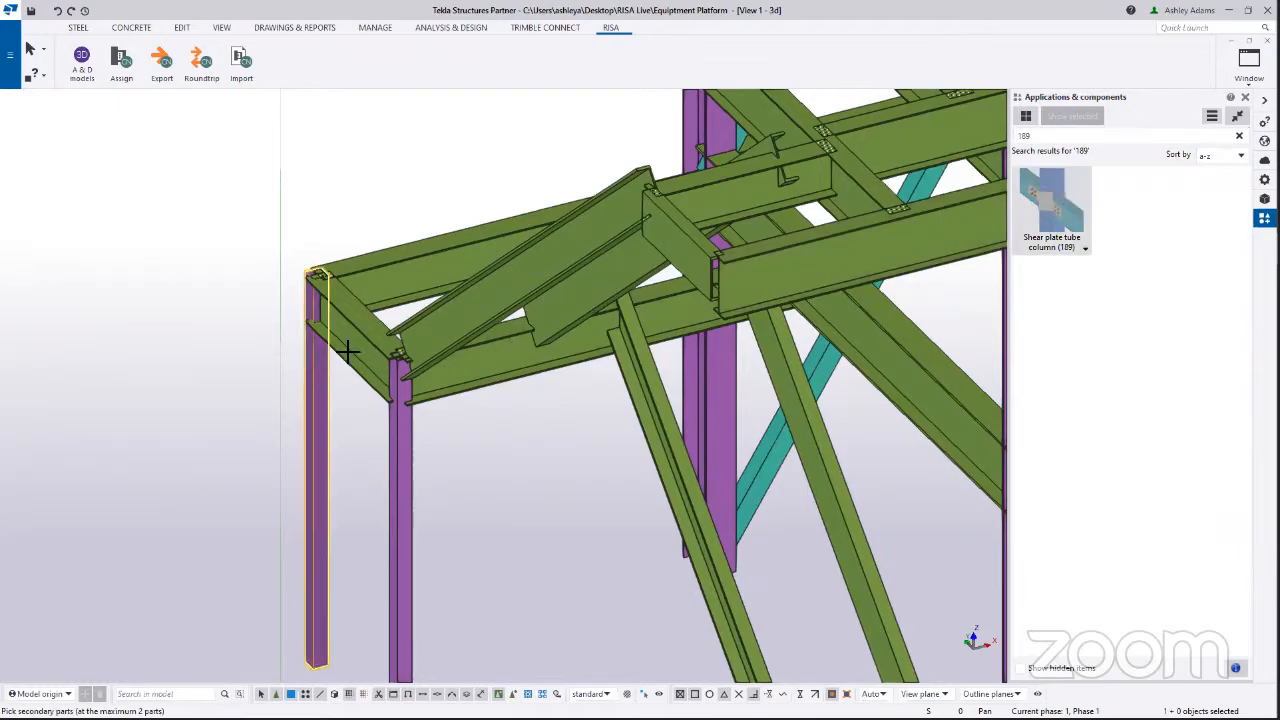
left_click(349, 349)
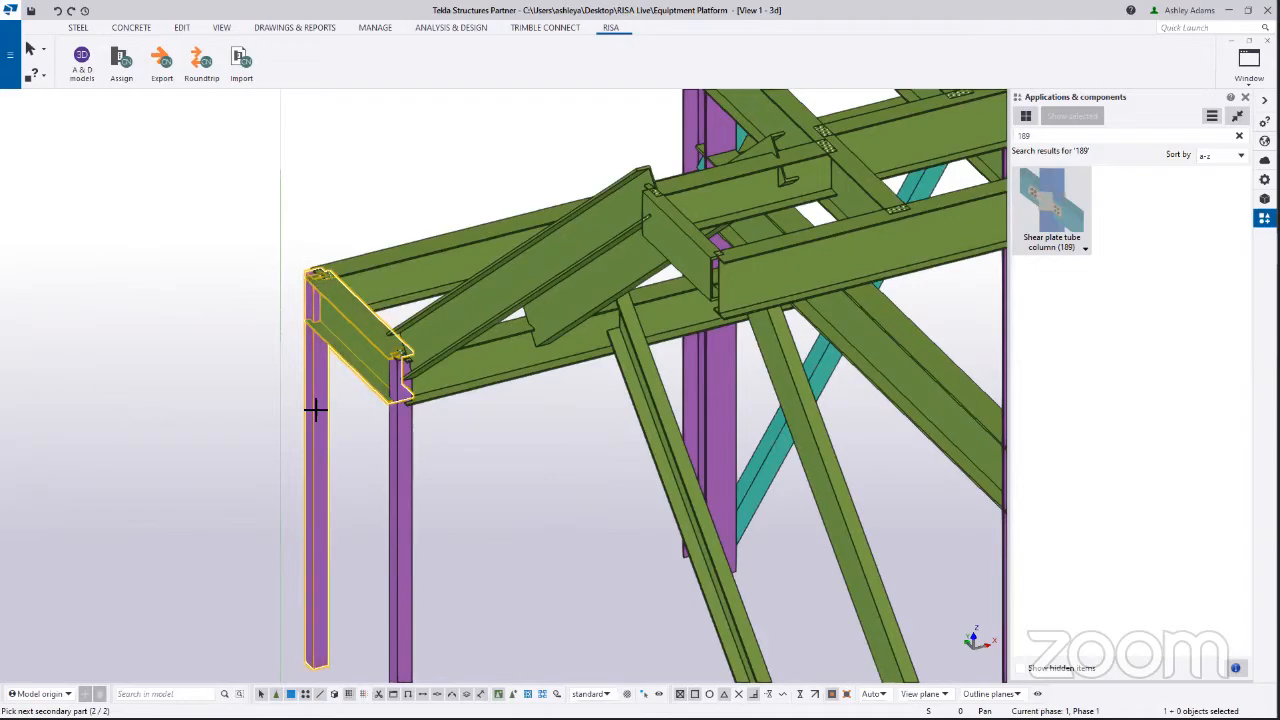
middle_click(267, 303)
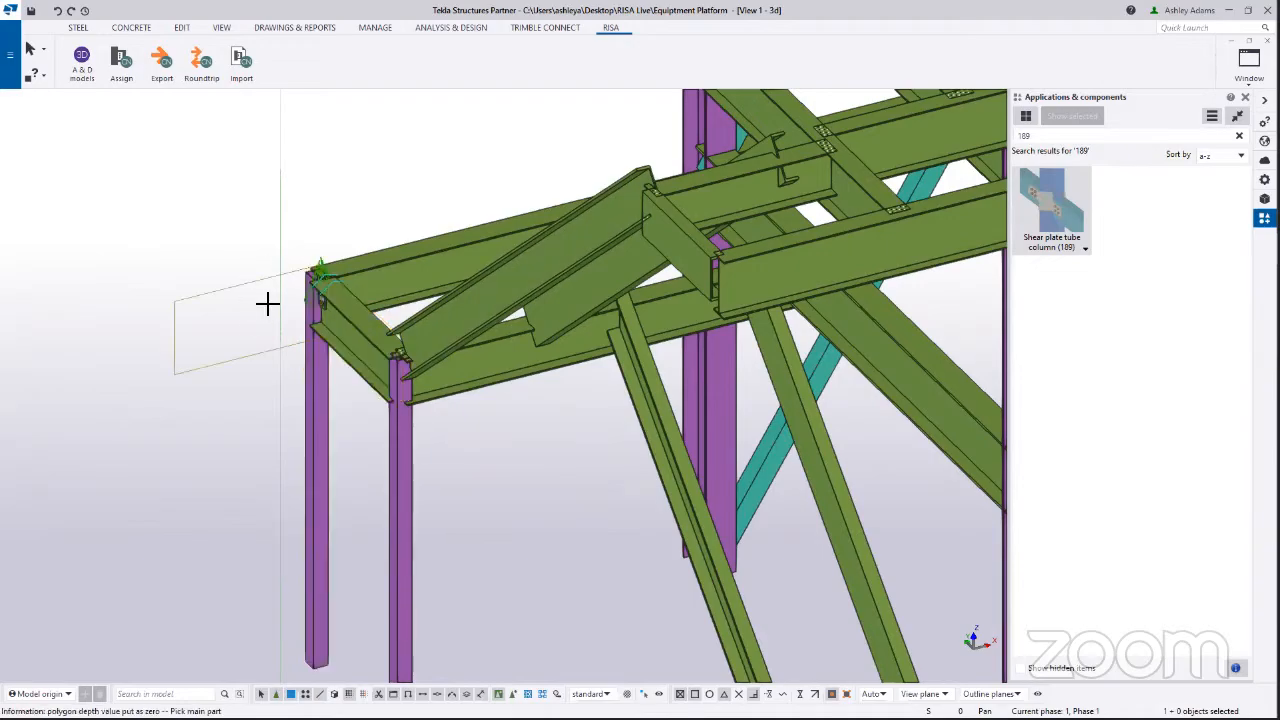
- Add another Shear plate tube column (189) connection joining the long side beam to the same corner column
middle_click_drag(347, 458, 507, 314, "ctrl")
scroll(507, 314, "up", 5)
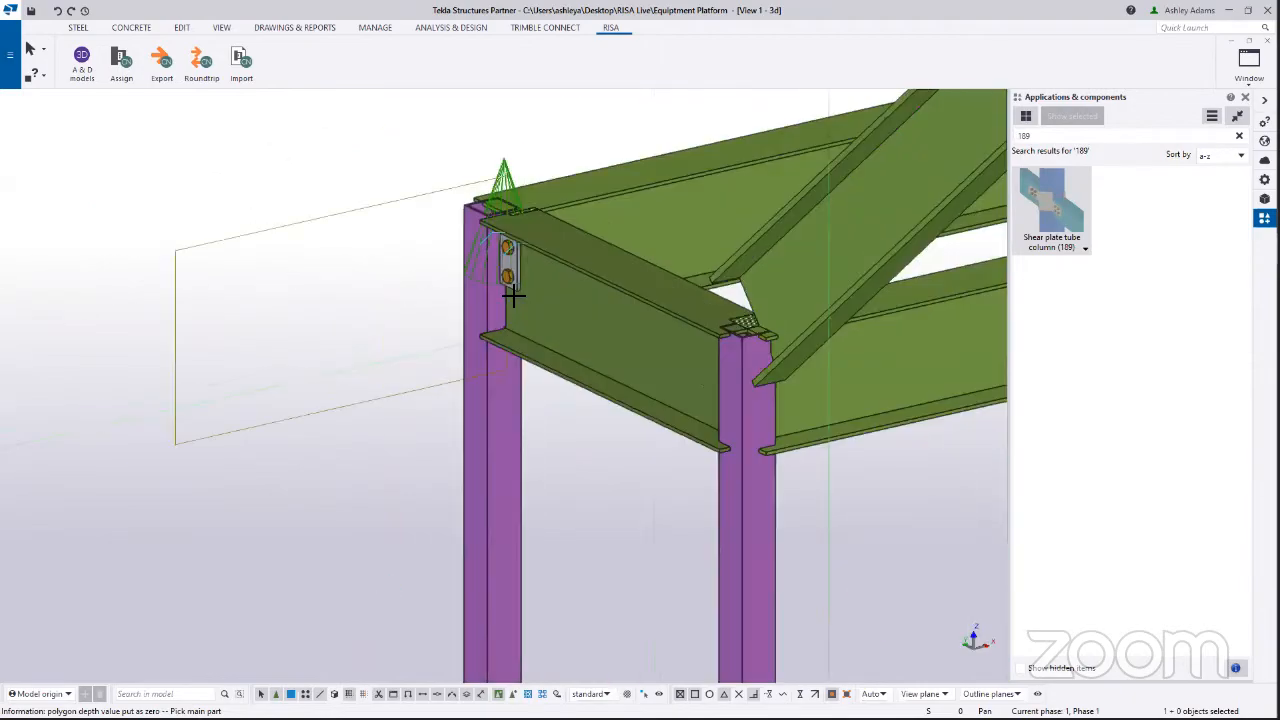
left_click(466, 266)
left_click(657, 170)
left_click(551, 260)
scroll(687, 192, "down", 3)
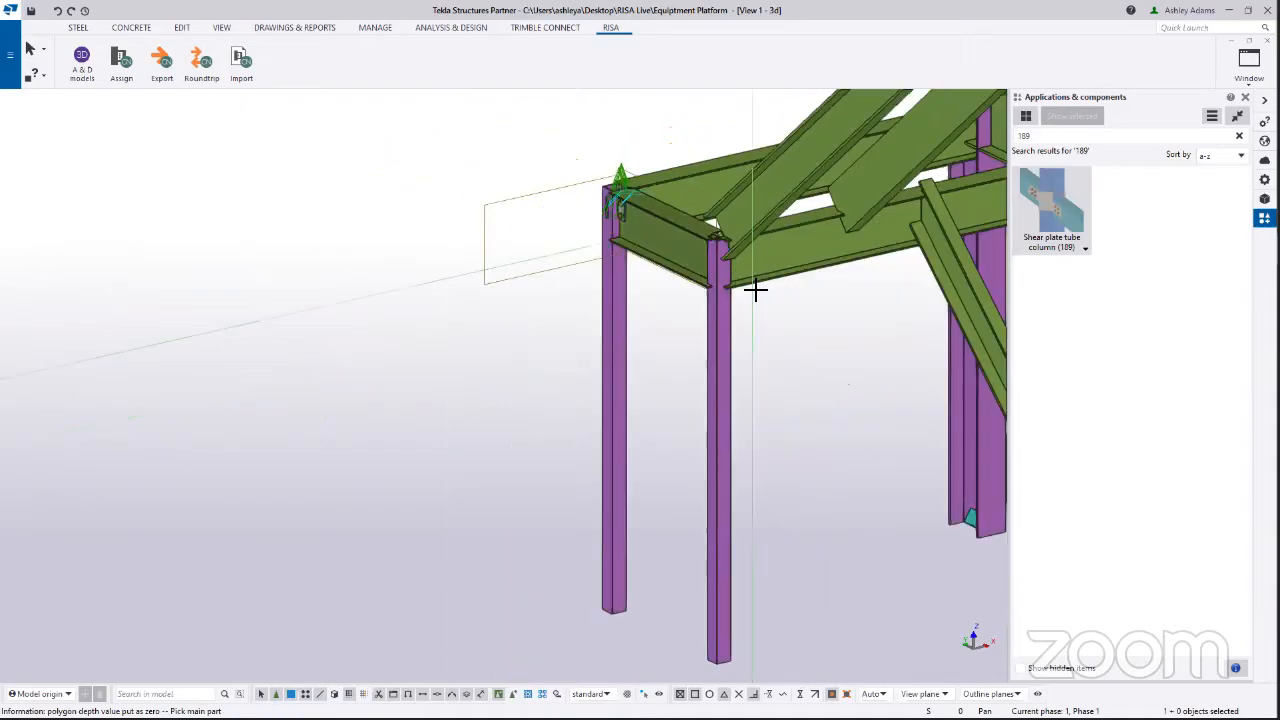
- Find component 134 and add Bolted moment connection (134) joints on both sides of the column near the deck's front edge, along the clip-angled girder line
middle_click_drag(737, 297, 829, 314)
scroll(589, 295, "up", 2)
scroll(589, 295, "down", 5)
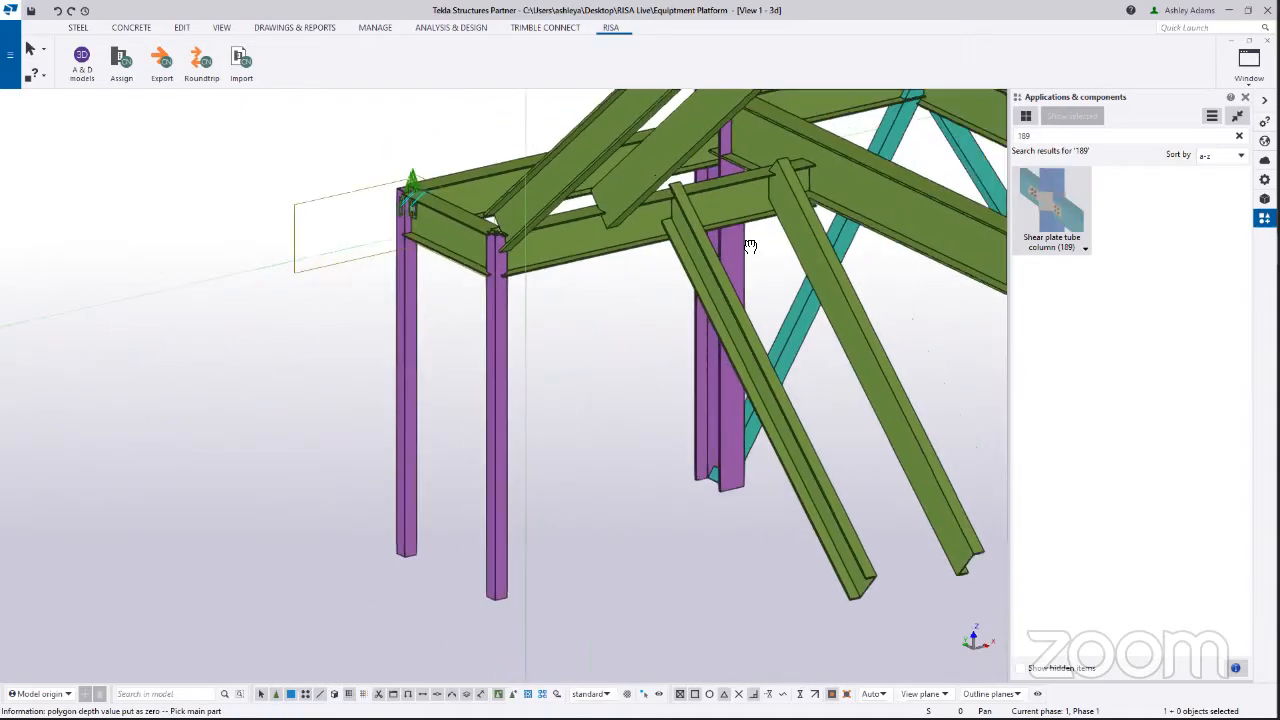
scroll(580, 276, "up", 1)
middle_click_drag(600, 268, 572, 416)
scroll(592, 278, "down", 2)
scroll(614, 430, "up", 2)
scroll(614, 430, "up", 3)
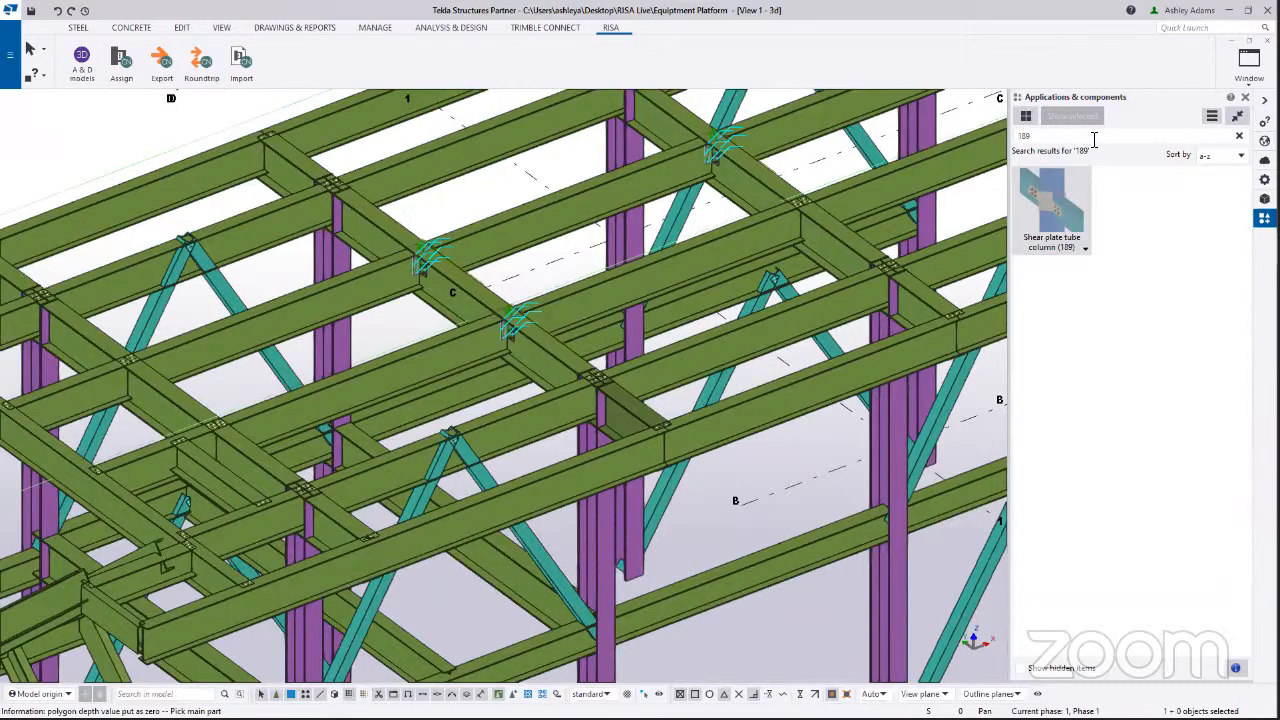
left_click(1093, 139)
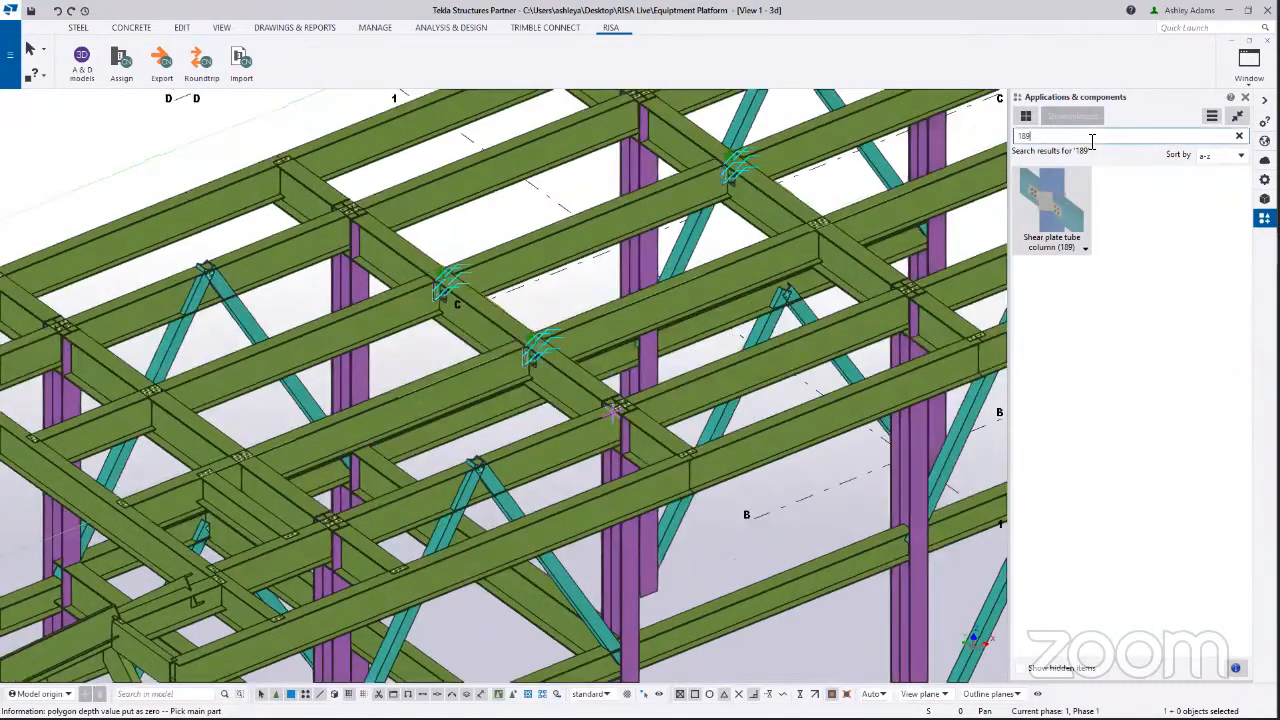
key("BackSpace")
key("BackSpace")
key("BackSpace")
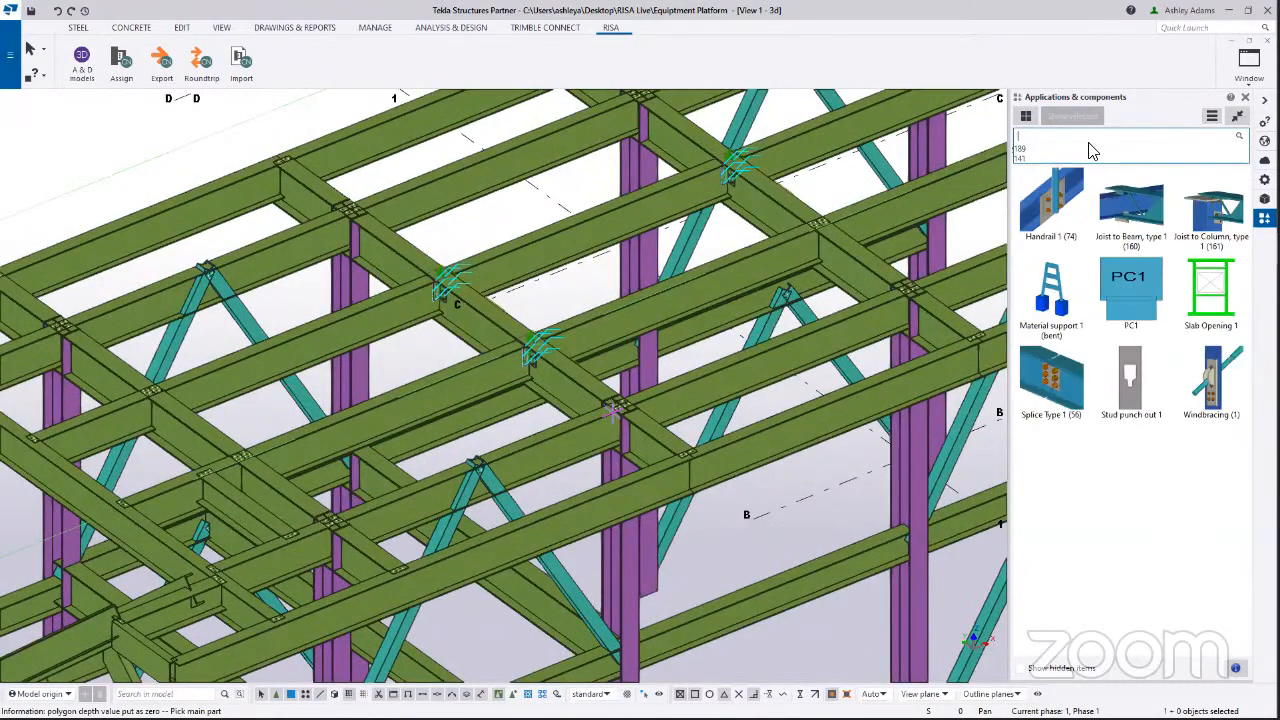
type("134")
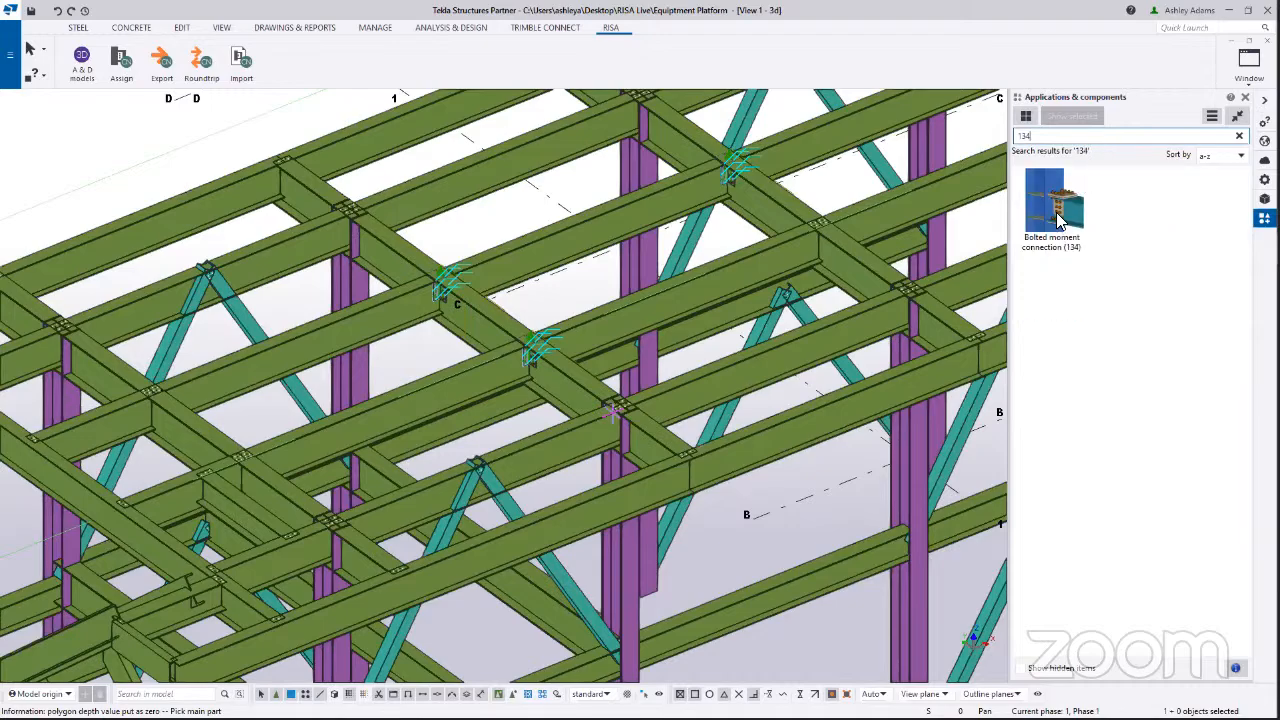
left_click(1058, 224)
middle_click_drag(688, 456, 726, 440)
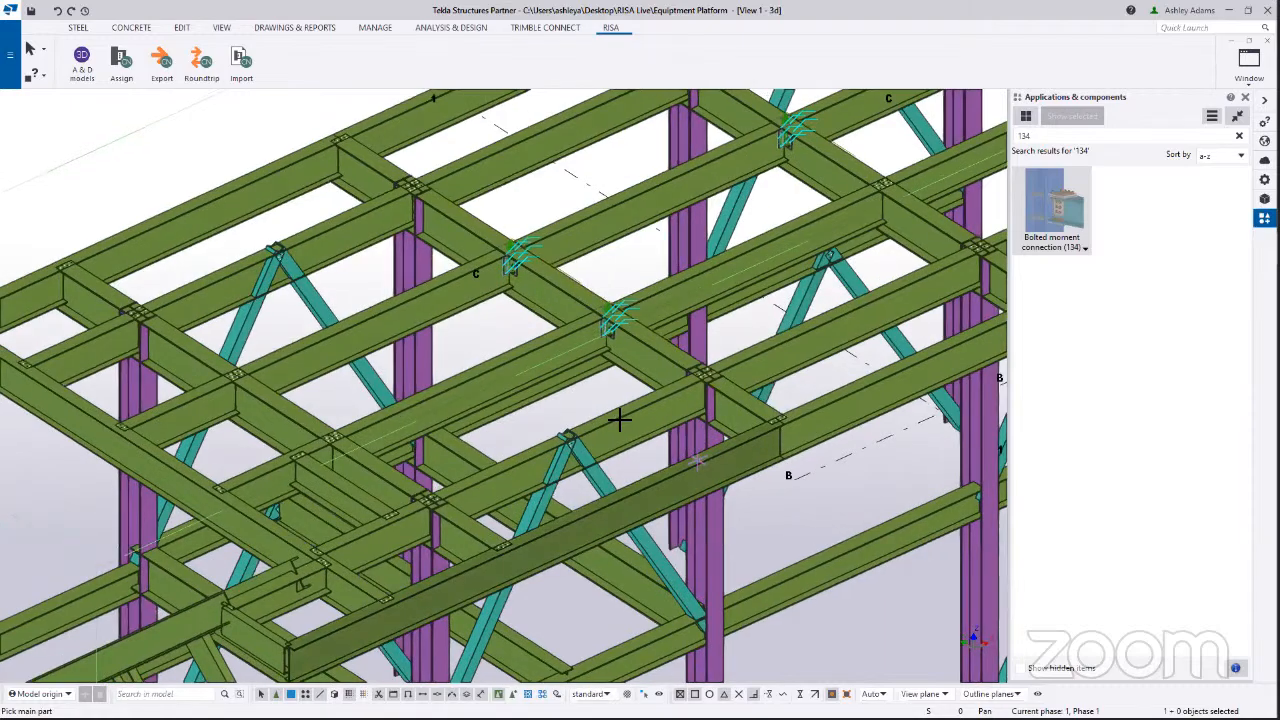
scroll(620, 420, "up", 4)
left_click(594, 289)
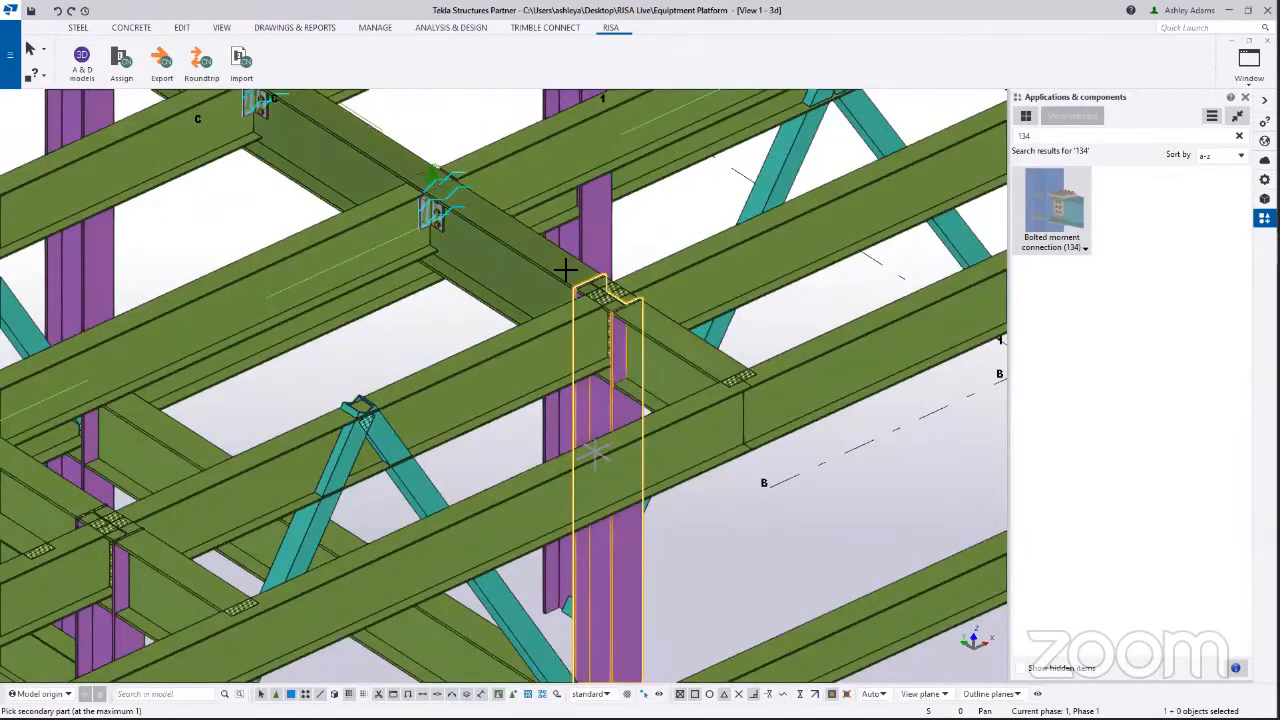
left_click(562, 266)
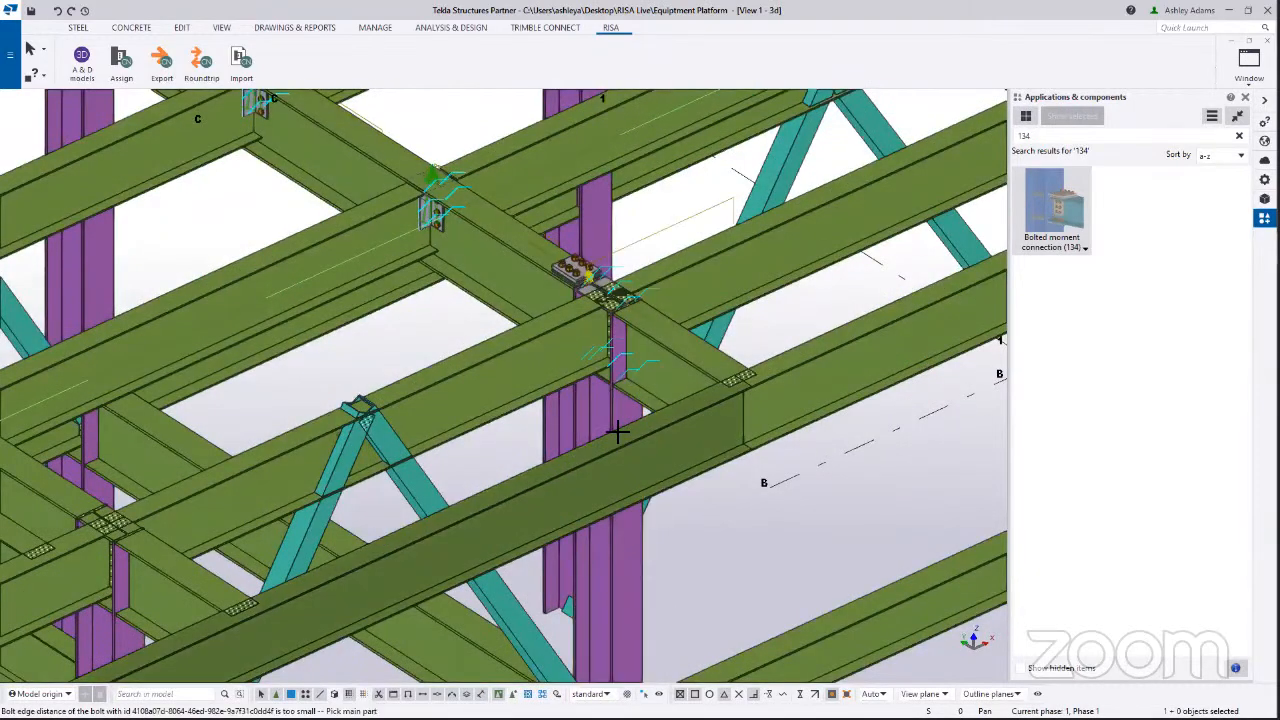
left_click(613, 424)
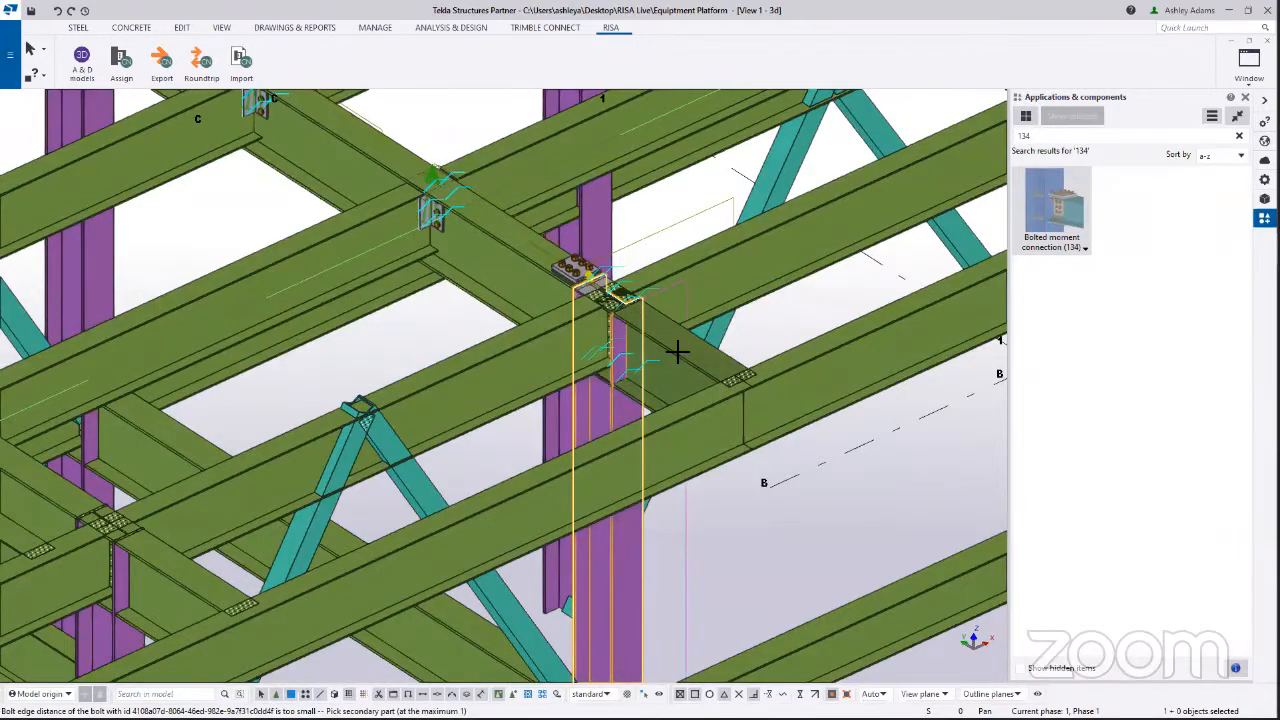
left_click(677, 351)
- Add Bolted moment connection (134) joints on both sides of the column at the far end of the same girder line
scroll(552, 303, "down", 2)
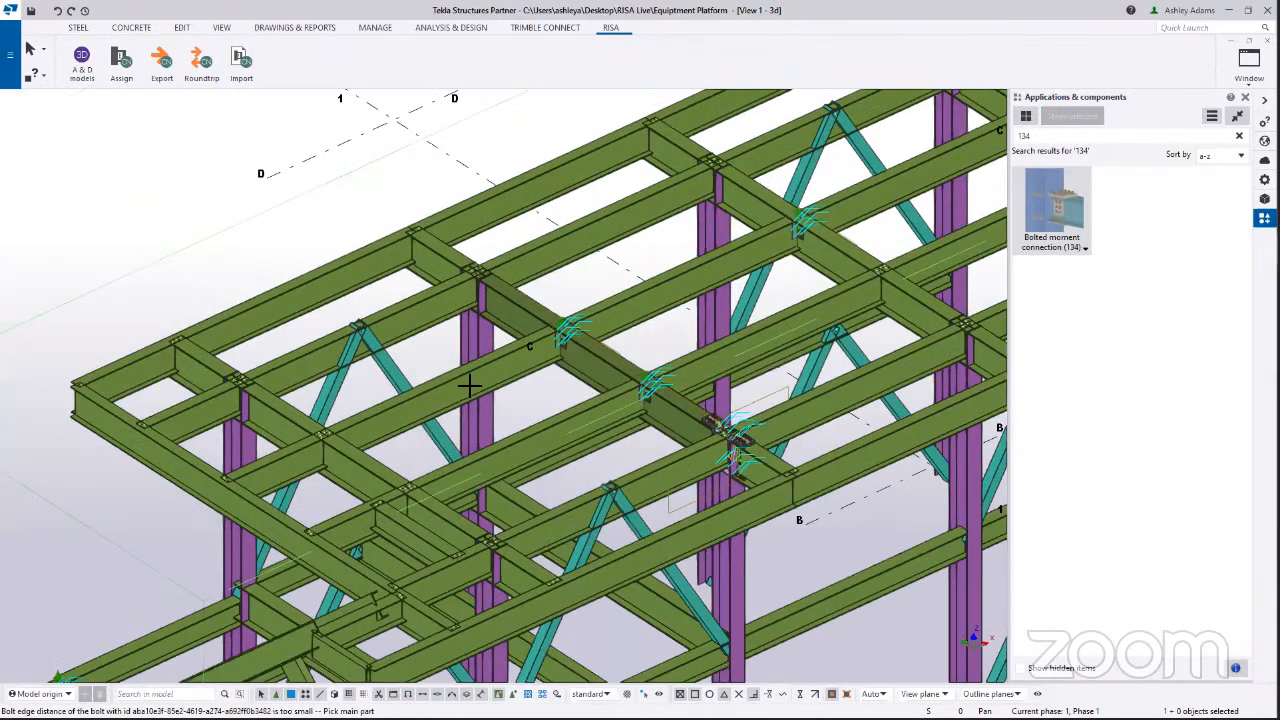
scroll(469, 383, "up", 4)
left_click(460, 378)
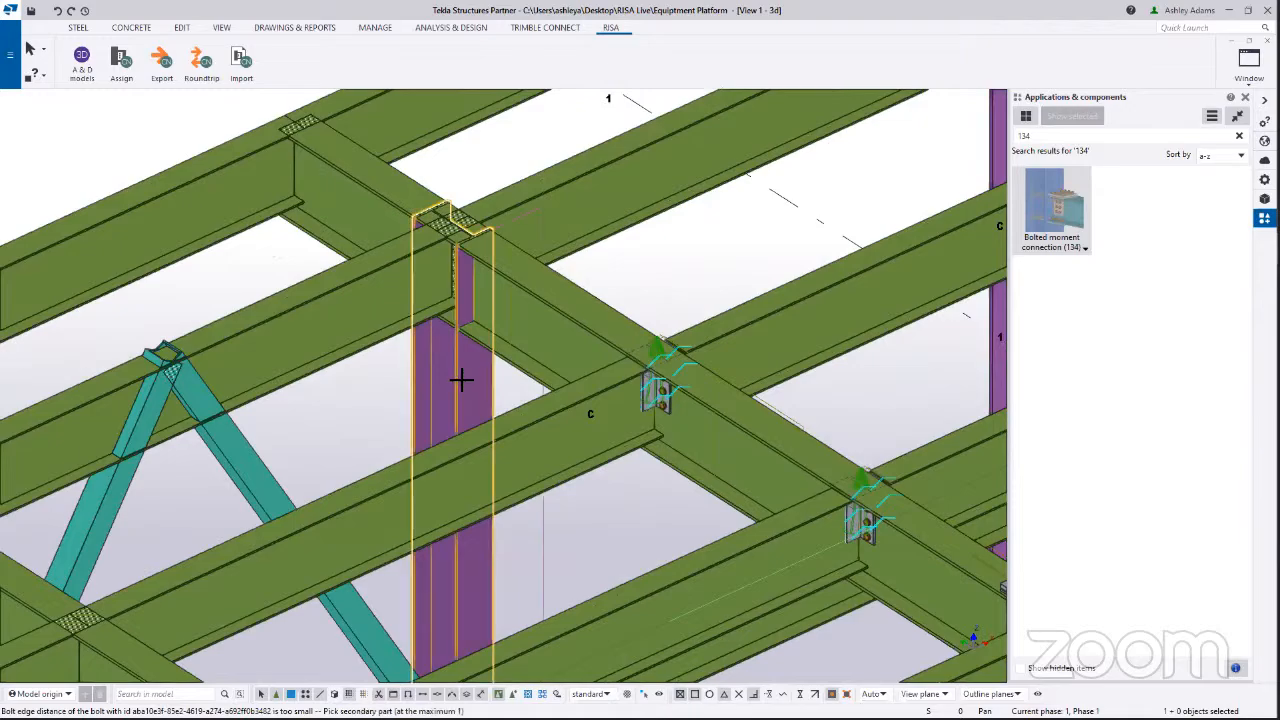
left_click(543, 321)
left_click(443, 294)
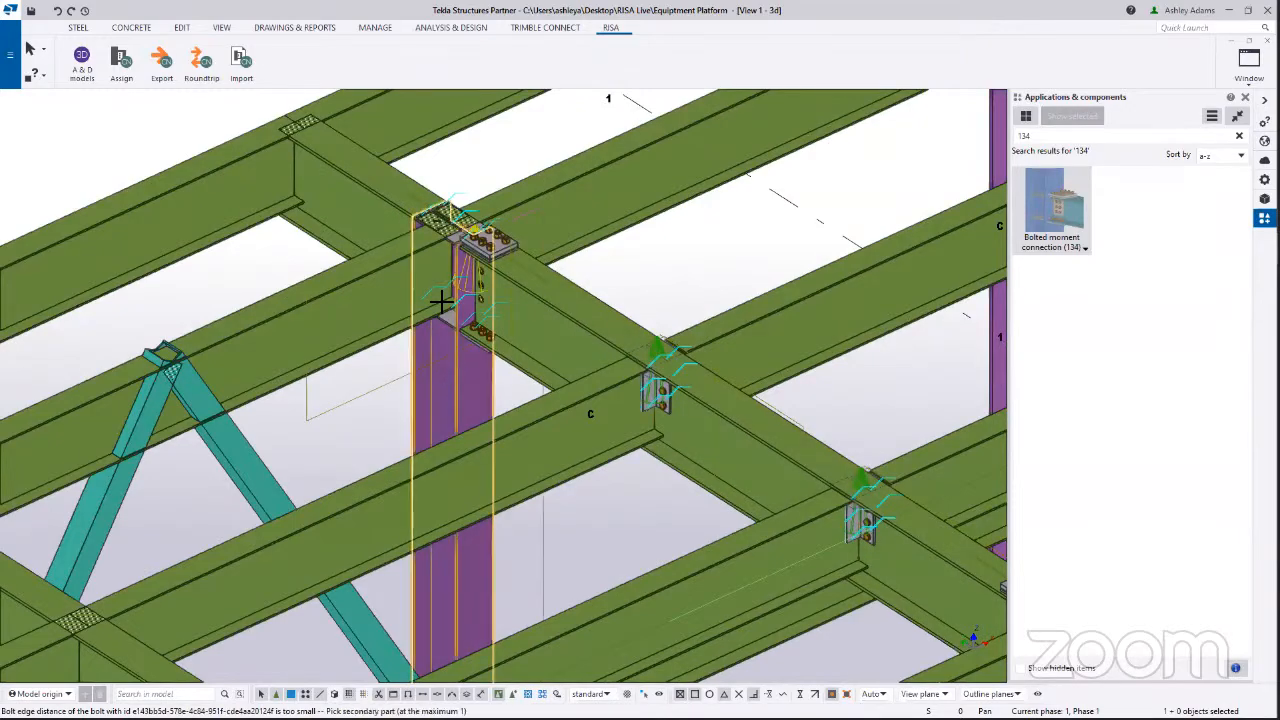
left_click(490, 287)
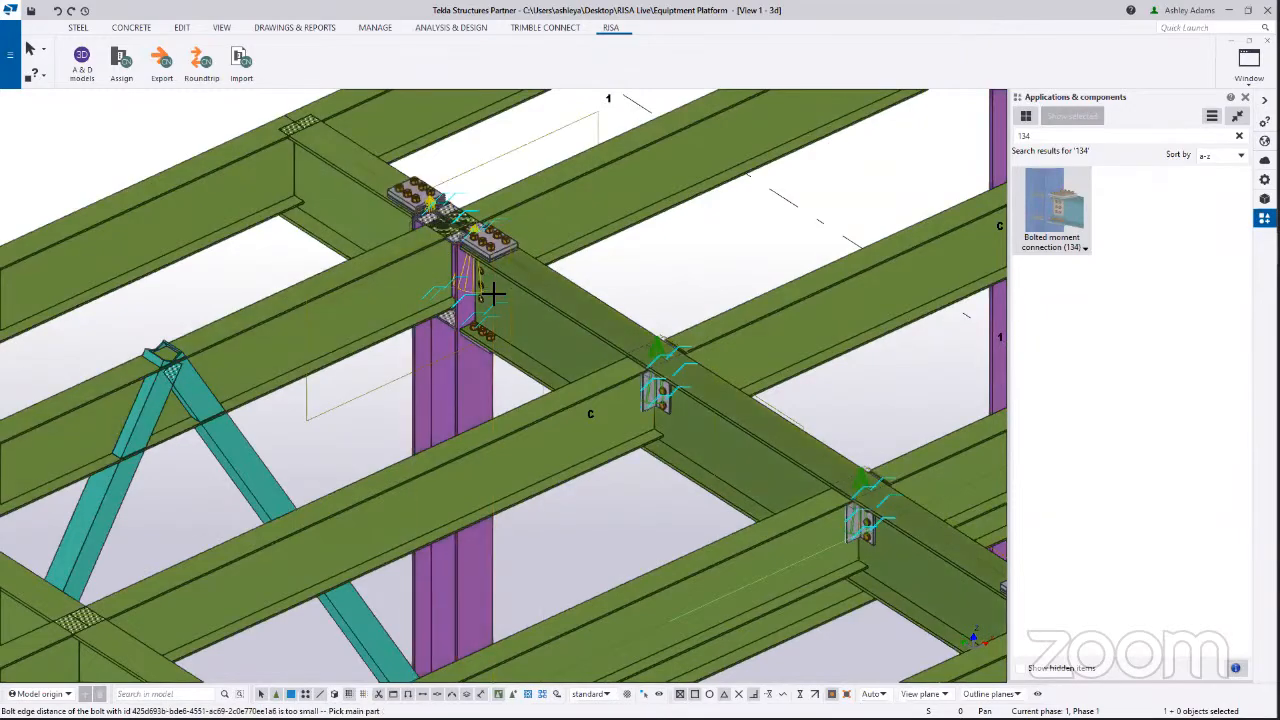
- Find component 20 and add a Tube gusset (20) connection joining the two upper chevron braces to the deck beam in the end bay
scroll(493, 292, "down", 3)
scroll(512, 400, "down", 5)
middle_click_drag(512, 400, 620, 585, "ctrl")
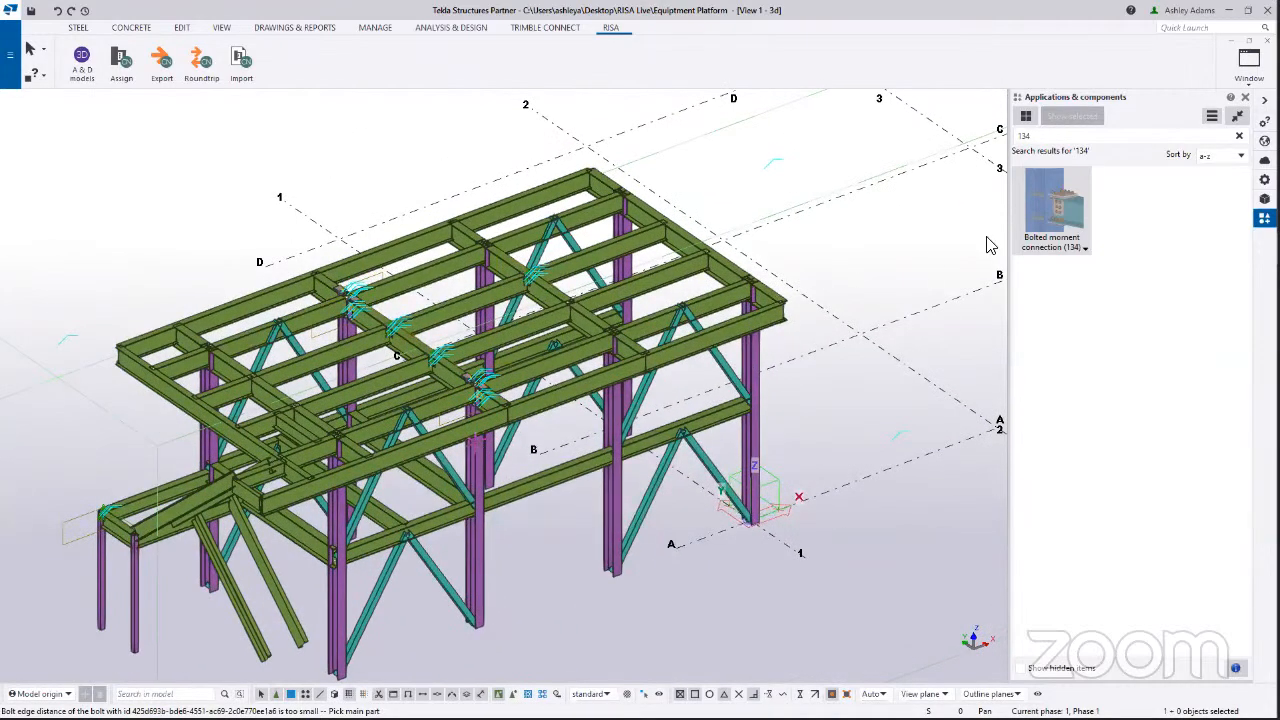
double_click(1048, 140)
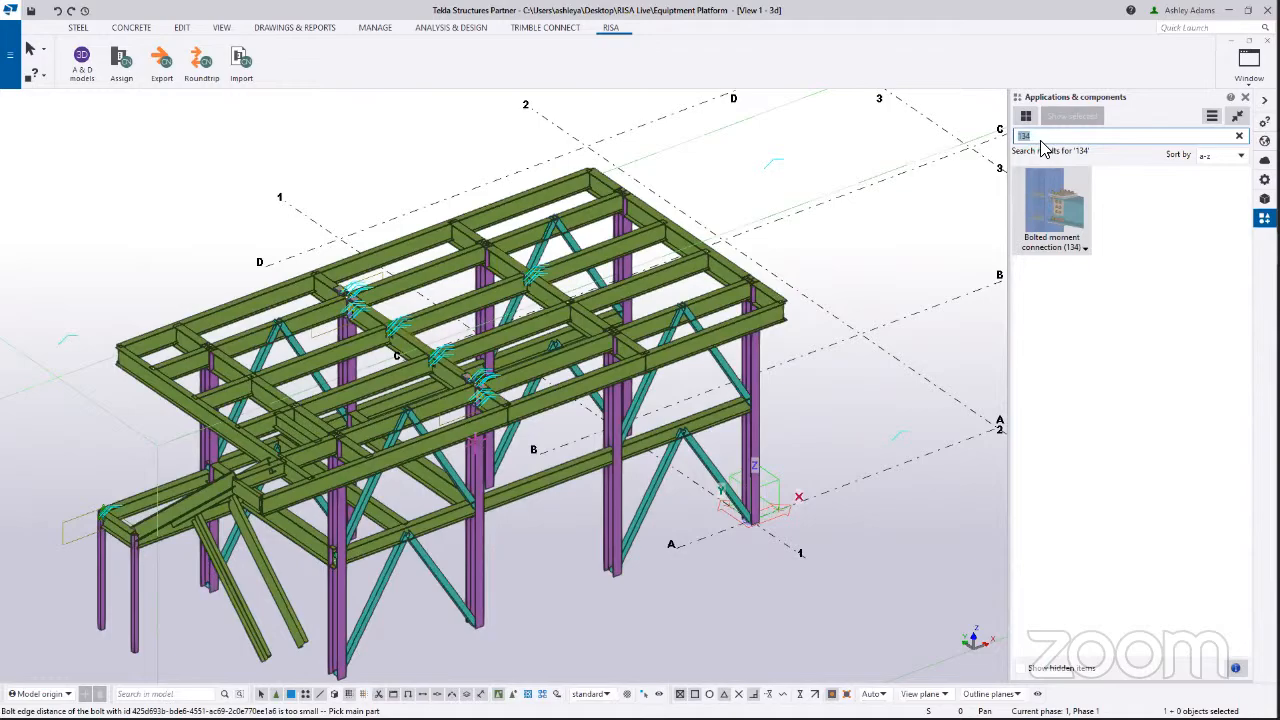
type("20")
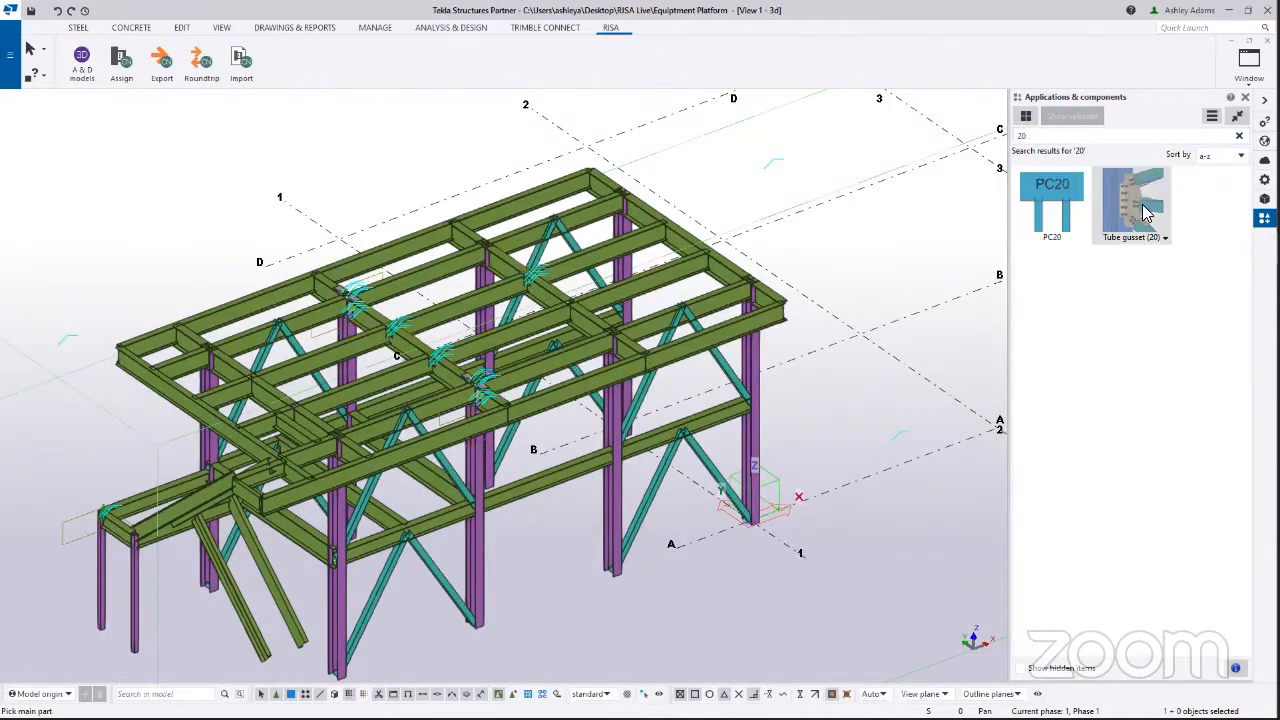
middle_click_drag(683, 396, 655, 403)
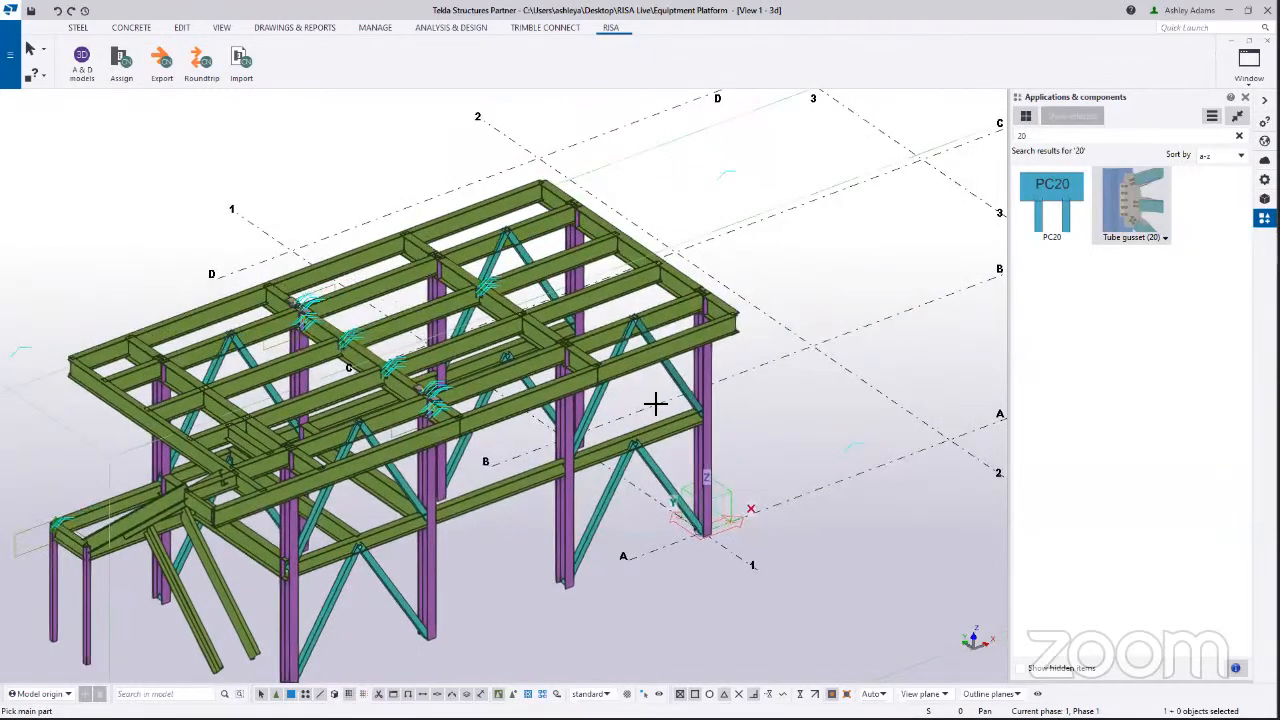
middle_click_drag(632, 468, 586, 429, "ctrl")
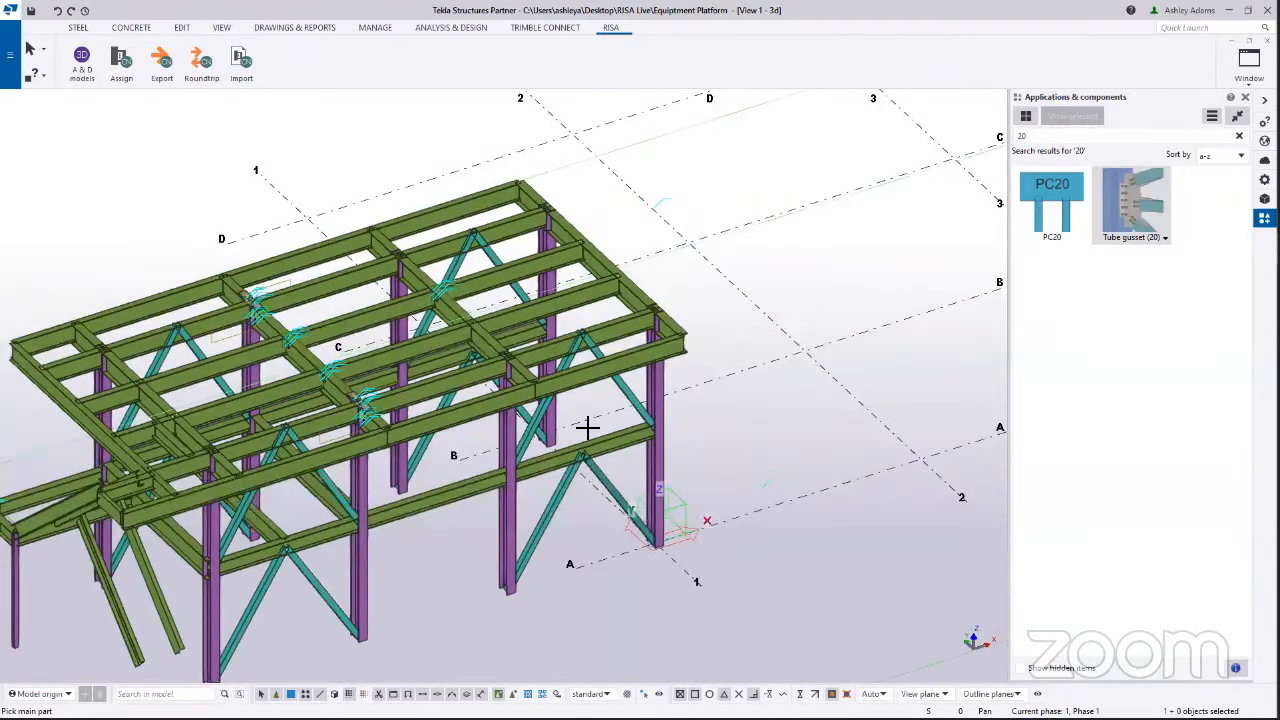
scroll(591, 423, "up", 3)
scroll(635, 295, "up", 2)
middle_click_drag(635, 295, 604, 295, "ctrl")
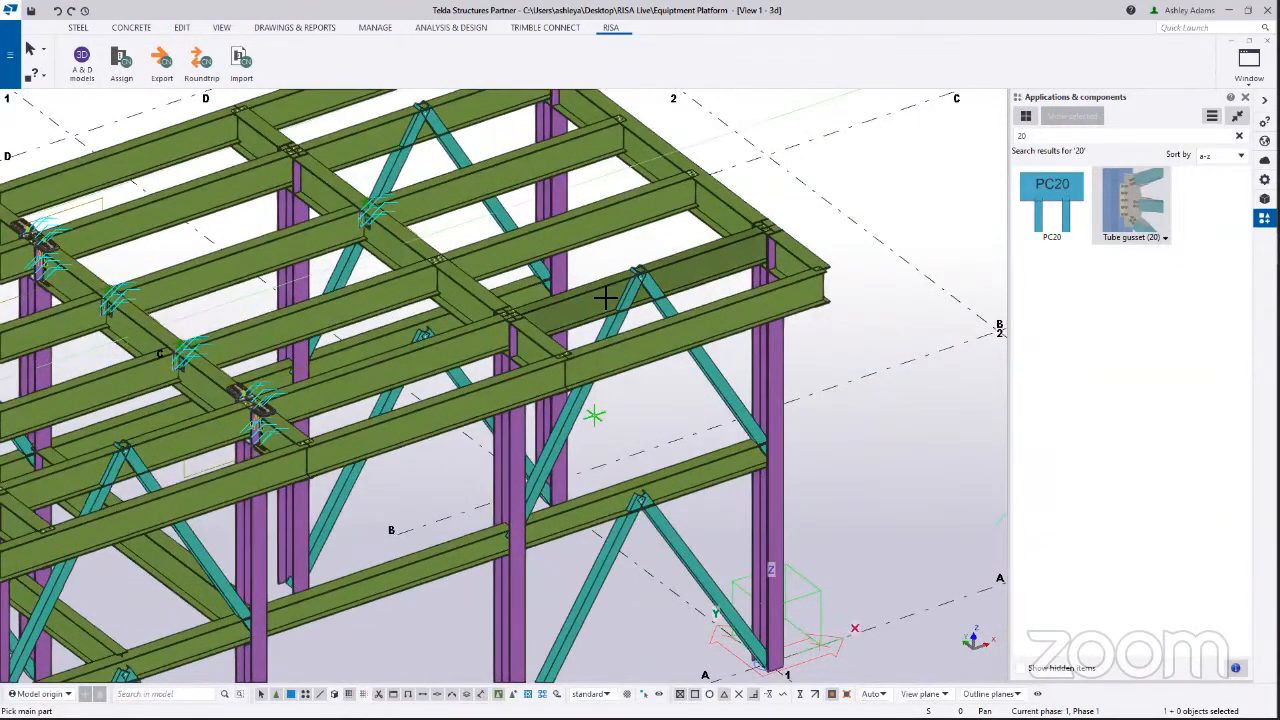
left_click(606, 296)
scroll(617, 333, "up", 4)
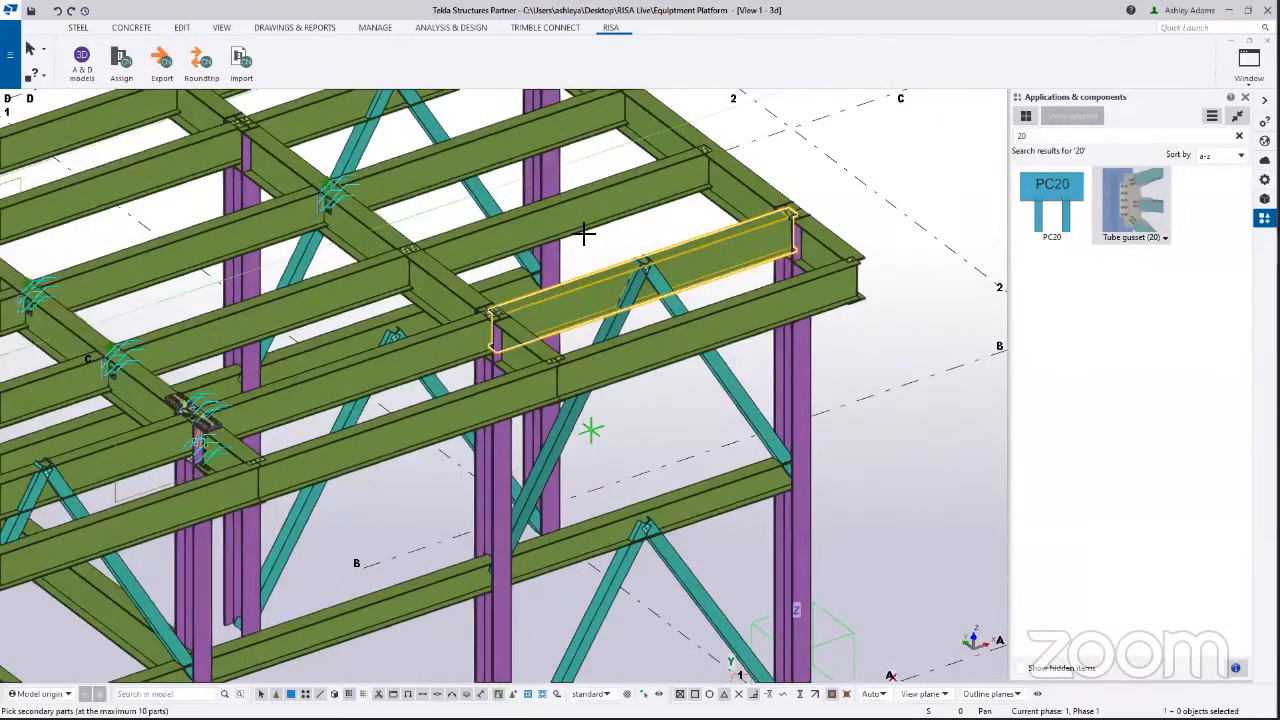
left_click(618, 322)
left_click(722, 303)
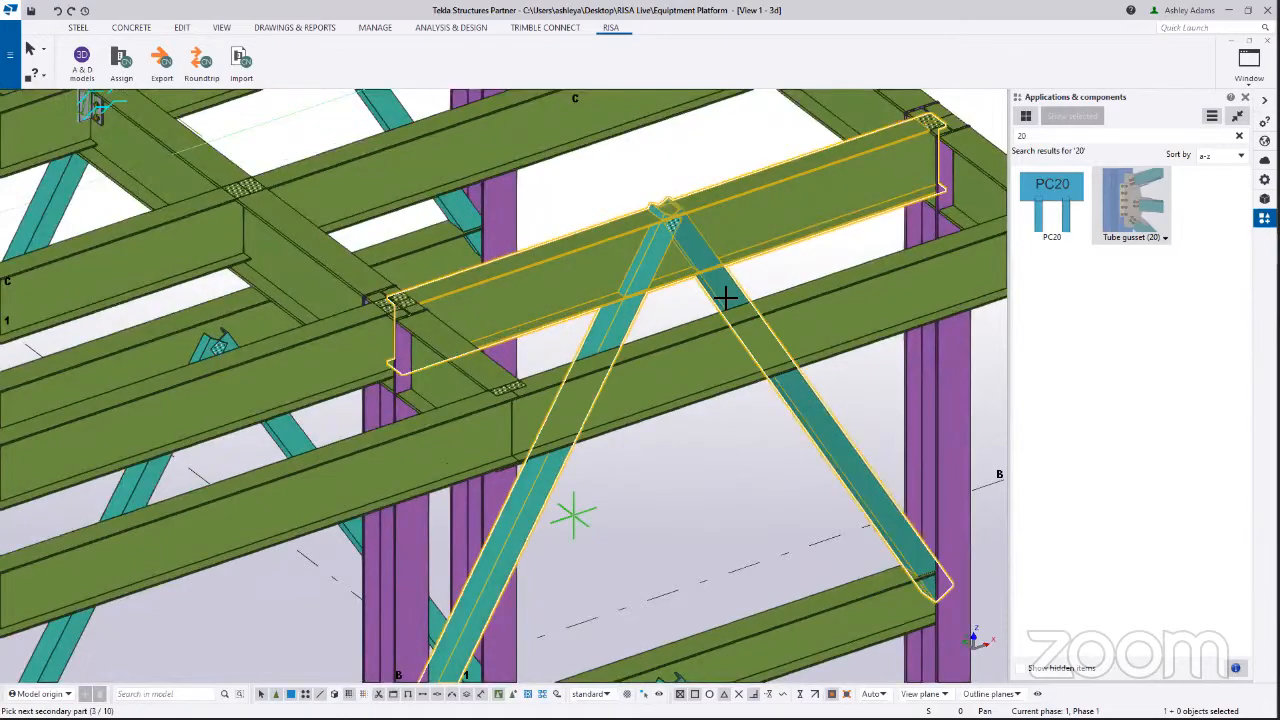
middle_click(707, 467)
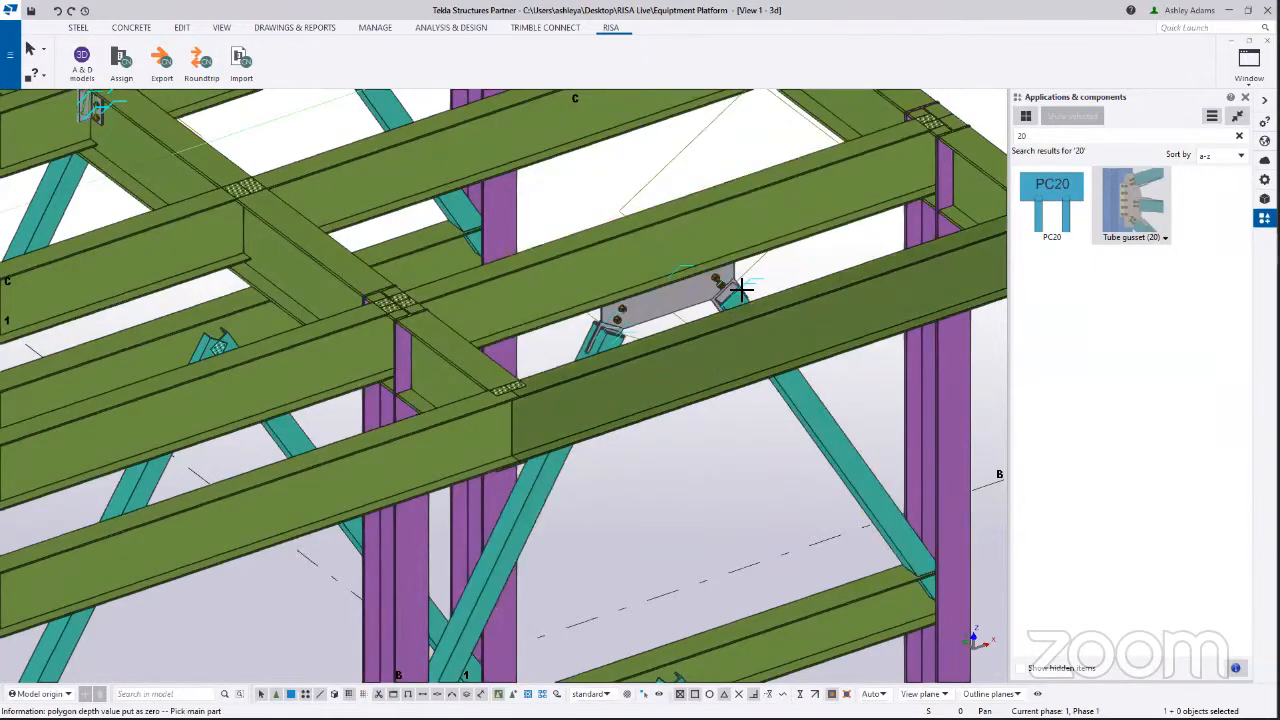
- Add another Tube gusset (20) connection joining the two lower chevron braces to the mid-level beam in the end bay
middle_click_drag(773, 535, 565, 424, "ctrl")
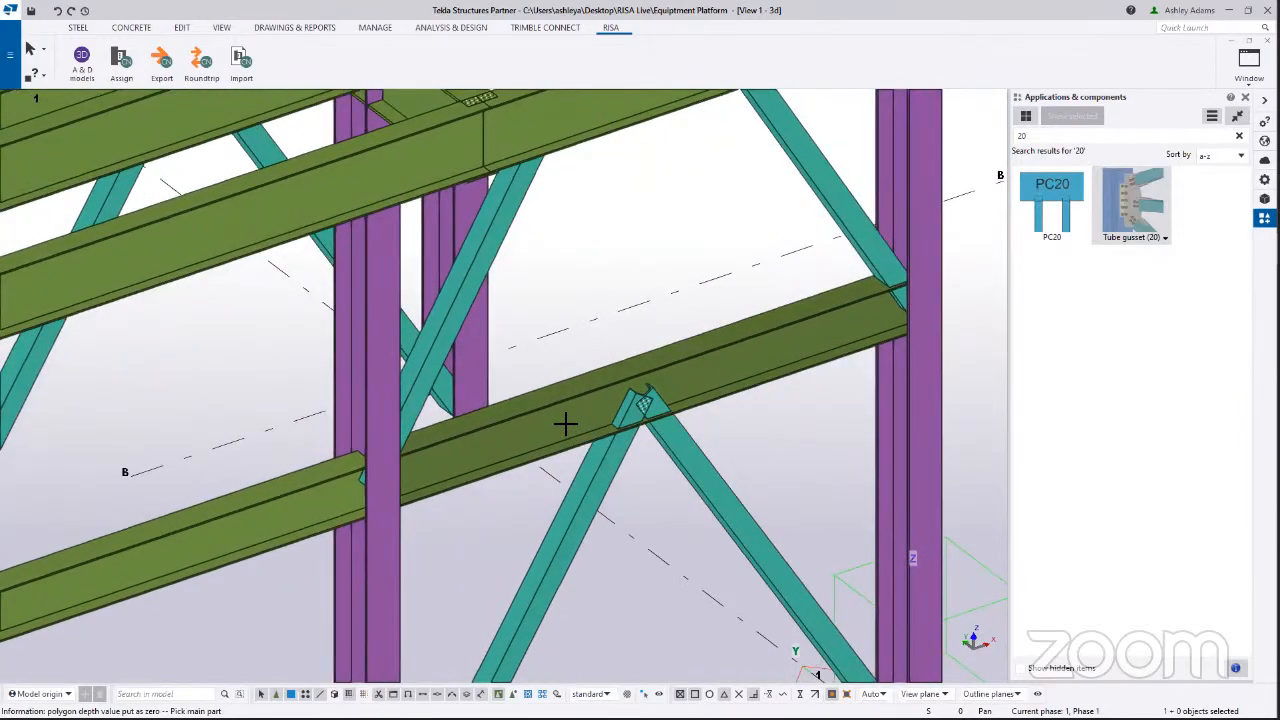
left_click(574, 440)
left_click(600, 466)
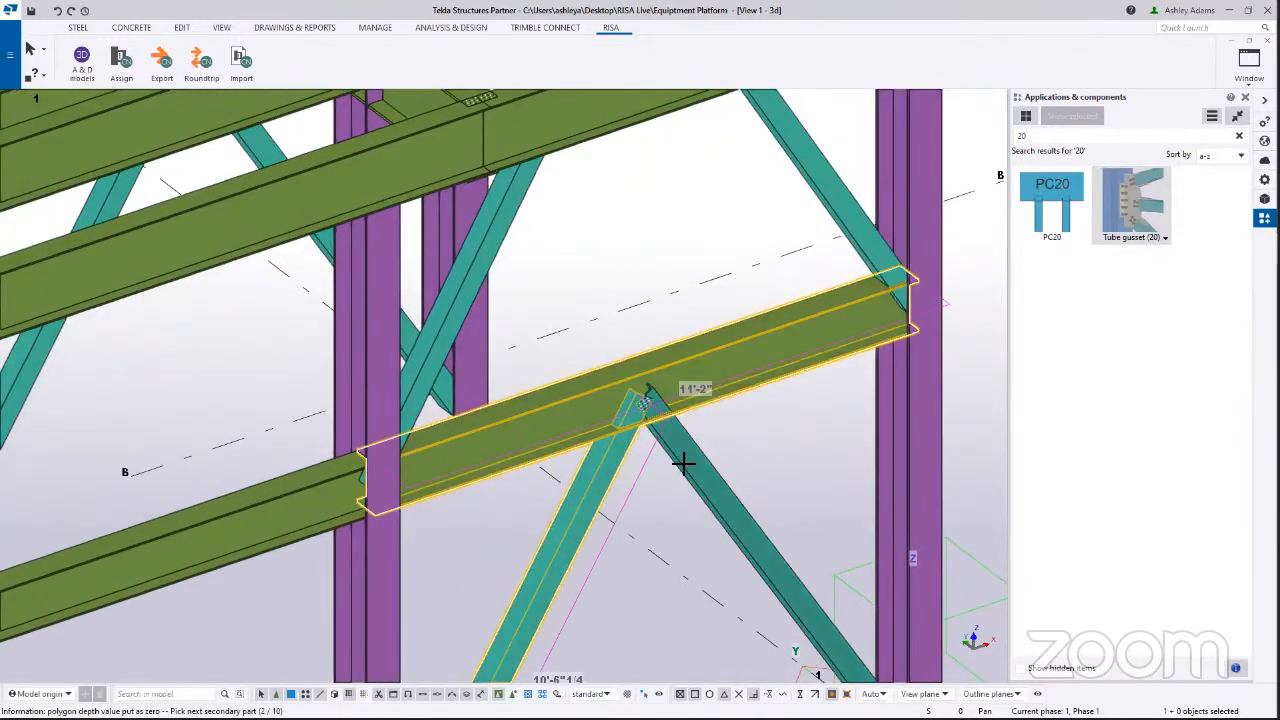
left_click(691, 458)
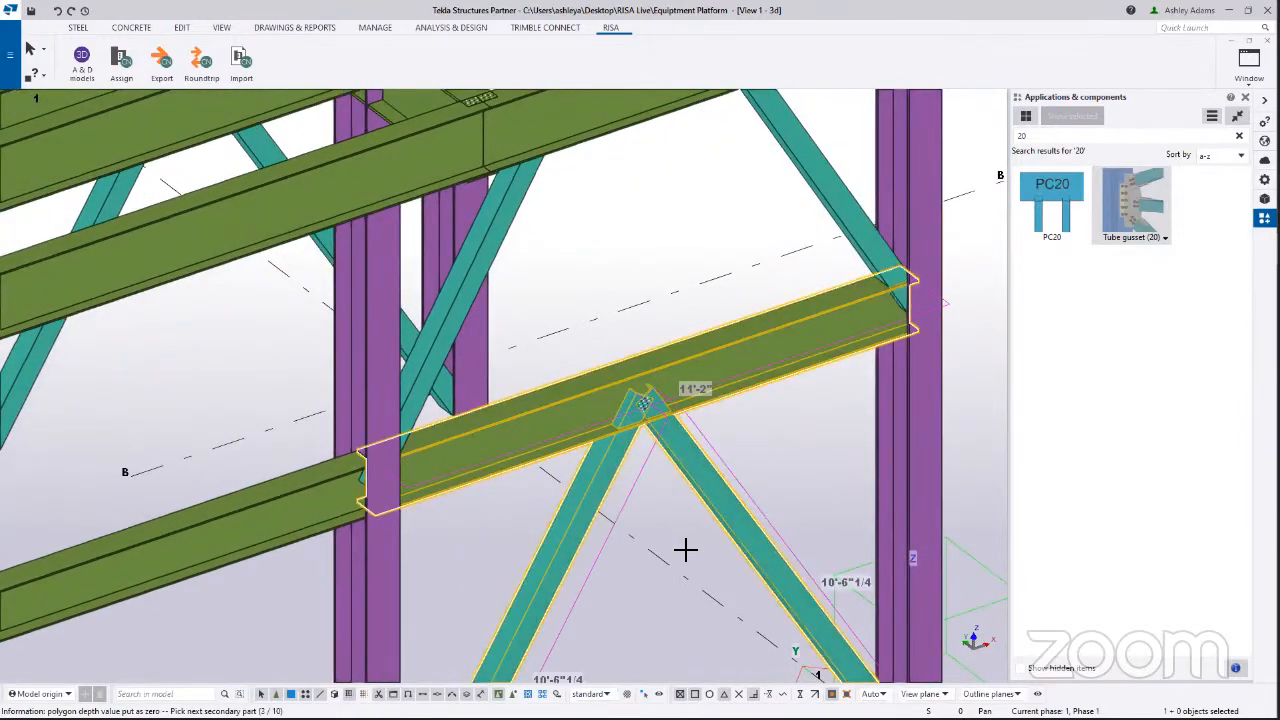
middle_click(676, 276)
- Export the model's connections to RISAConnection and solve the whole Equiptment Platform project there
scroll(711, 426, "down", 10)
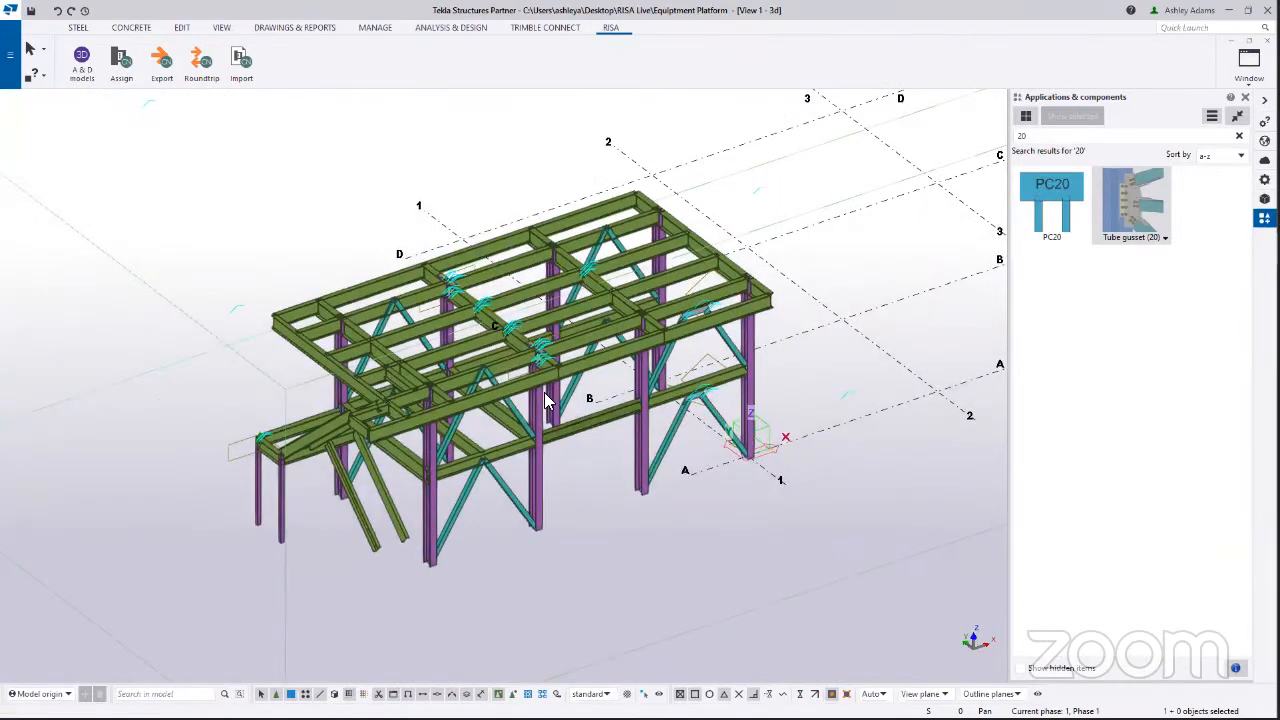
middle_click_drag(544, 376, 492, 426)
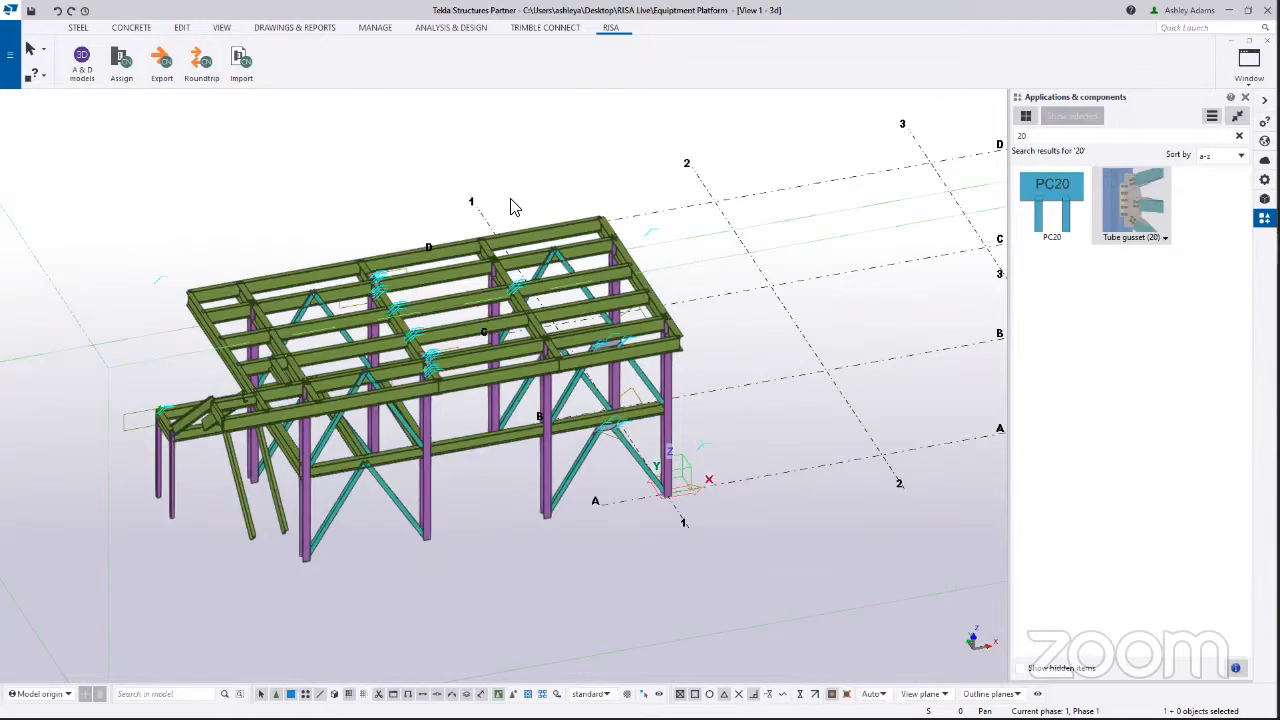
middle_click_drag(497, 420, 543, 436)
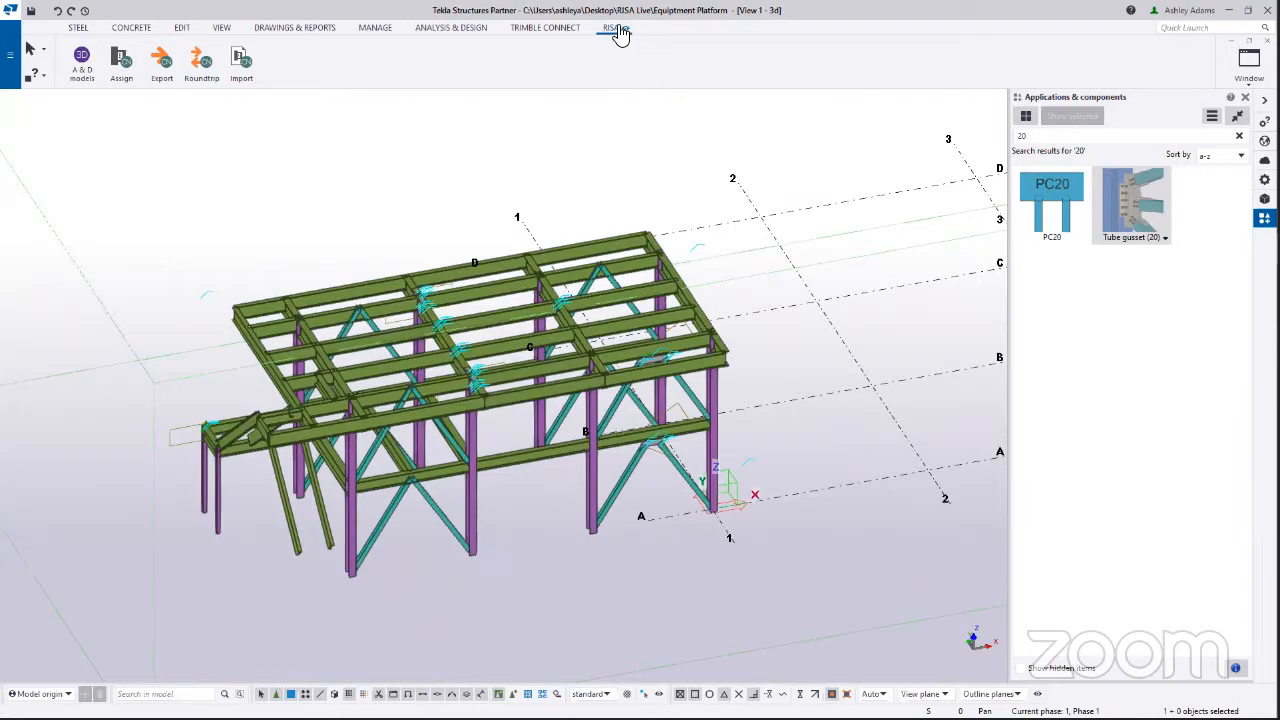
left_click(160, 68)
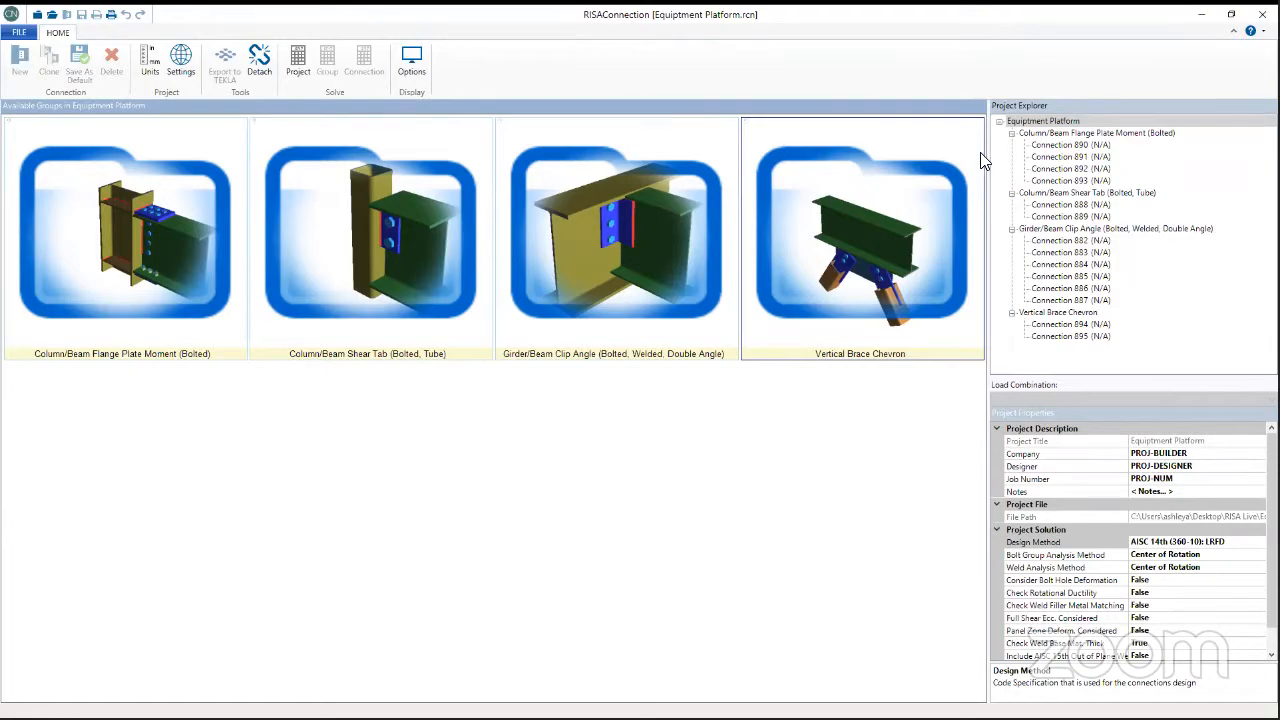
right_click(1064, 124)
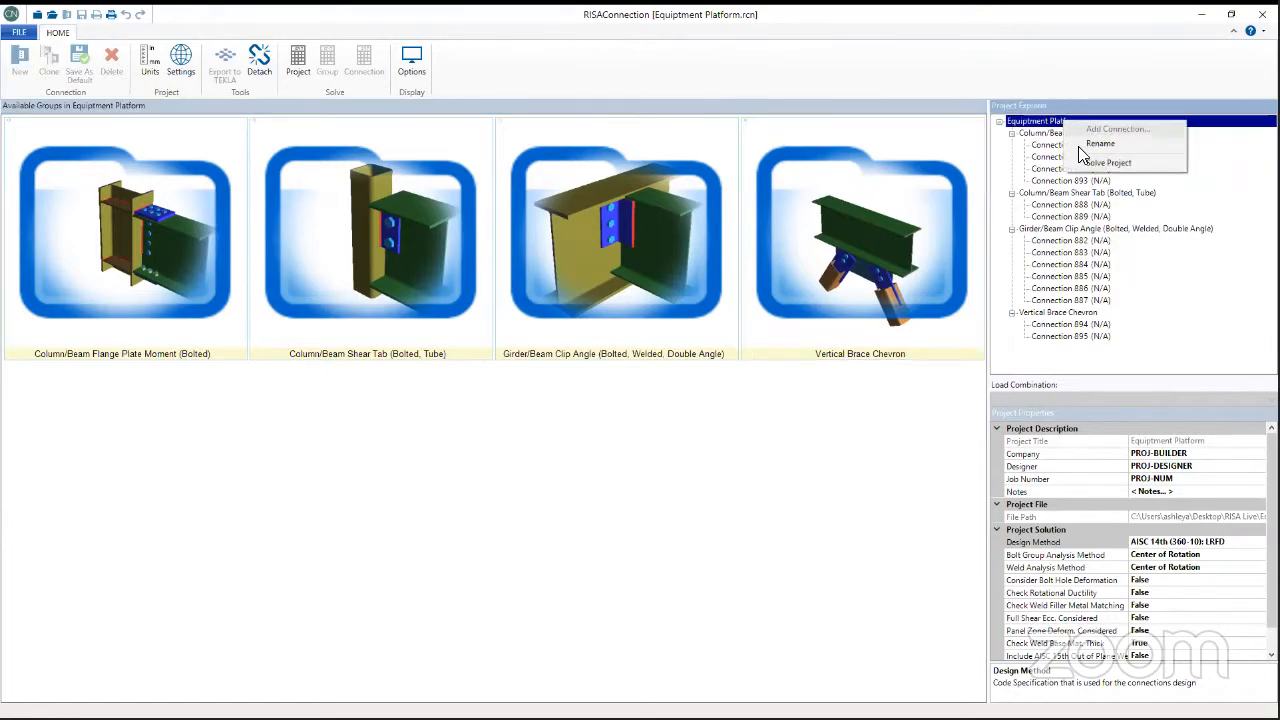
left_click(1100, 162)
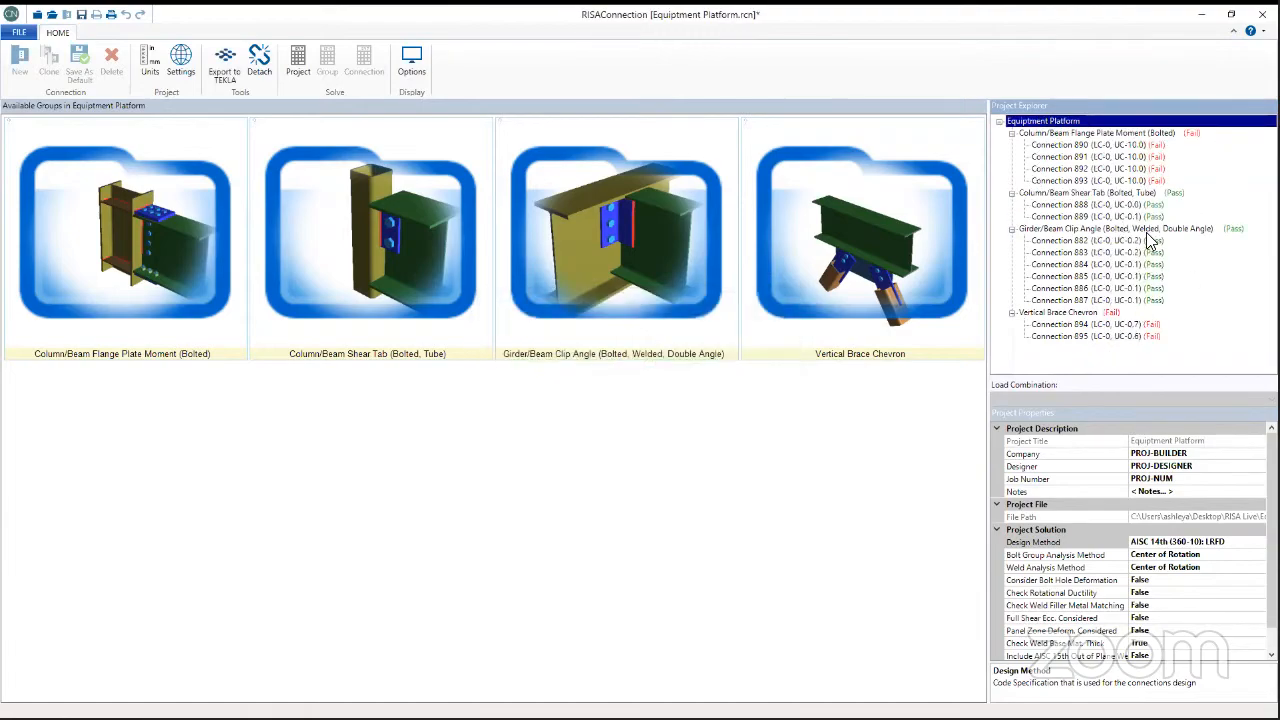
- Review Connection 890, the Vertical Brace Chevron group and clip angle Connection 882 in the solved project
double_click(1100, 145)
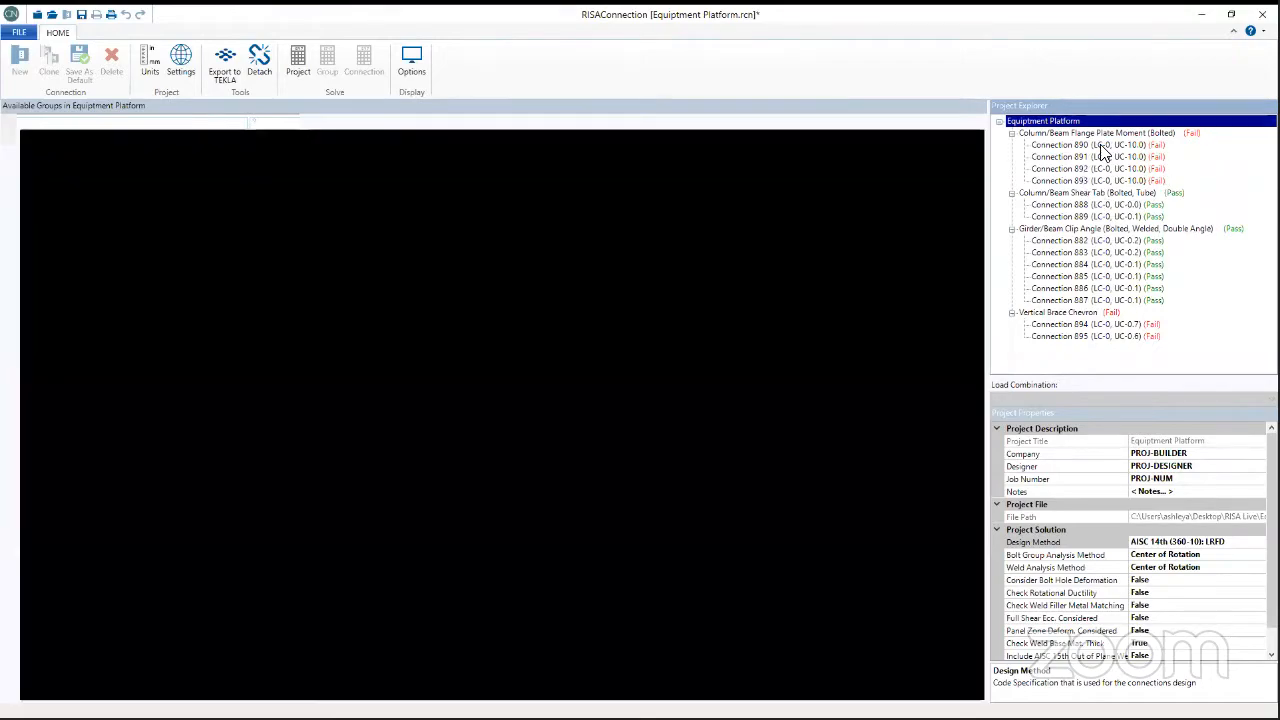
left_click(574, 476)
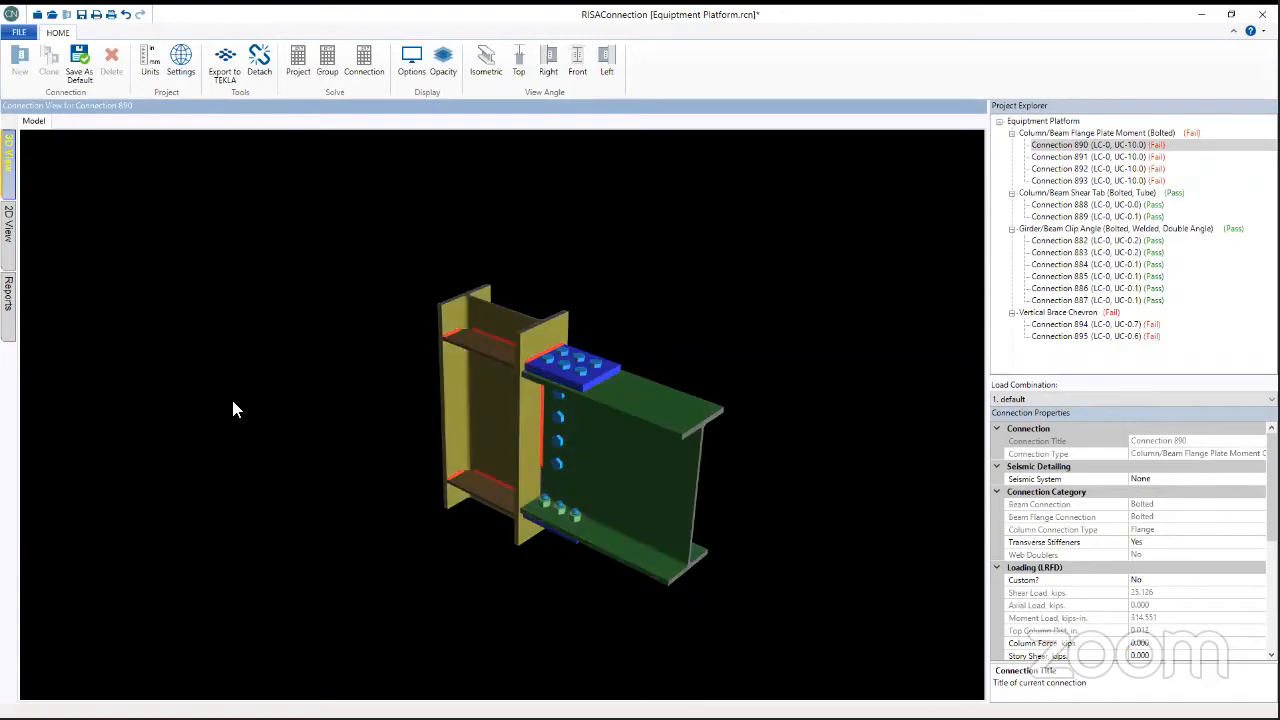
left_click(1066, 313)
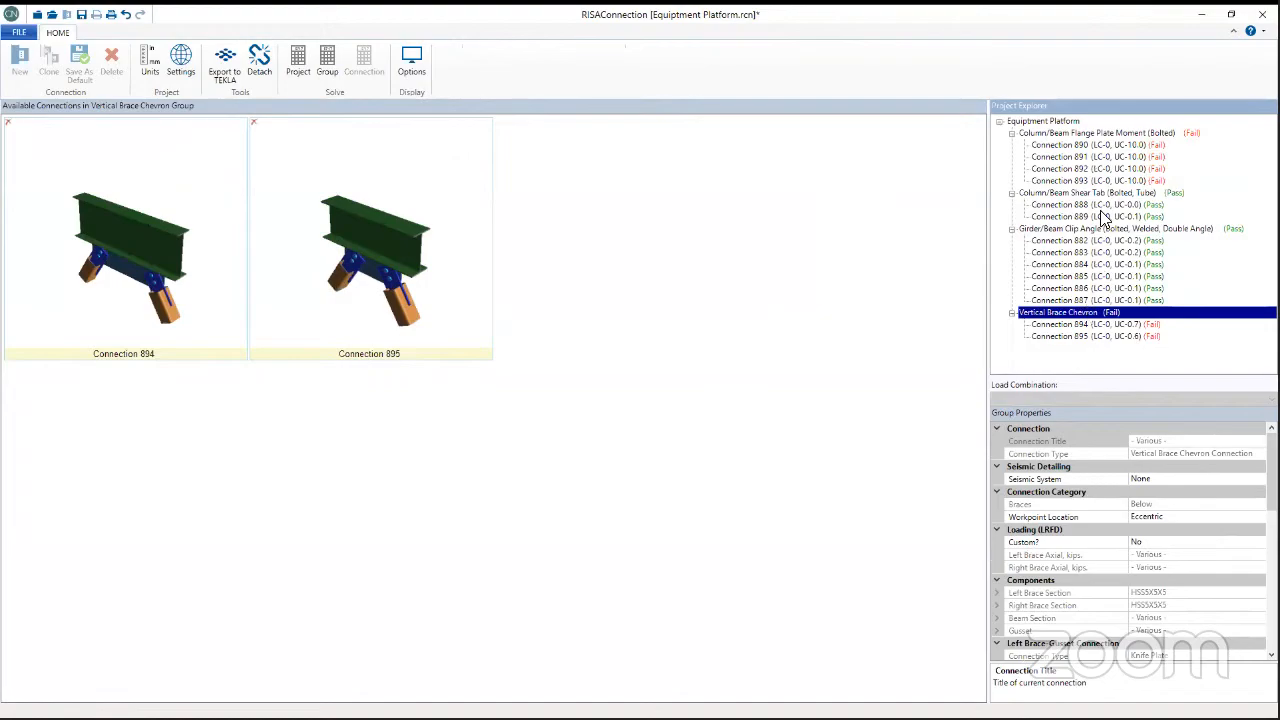
left_click(1101, 241)
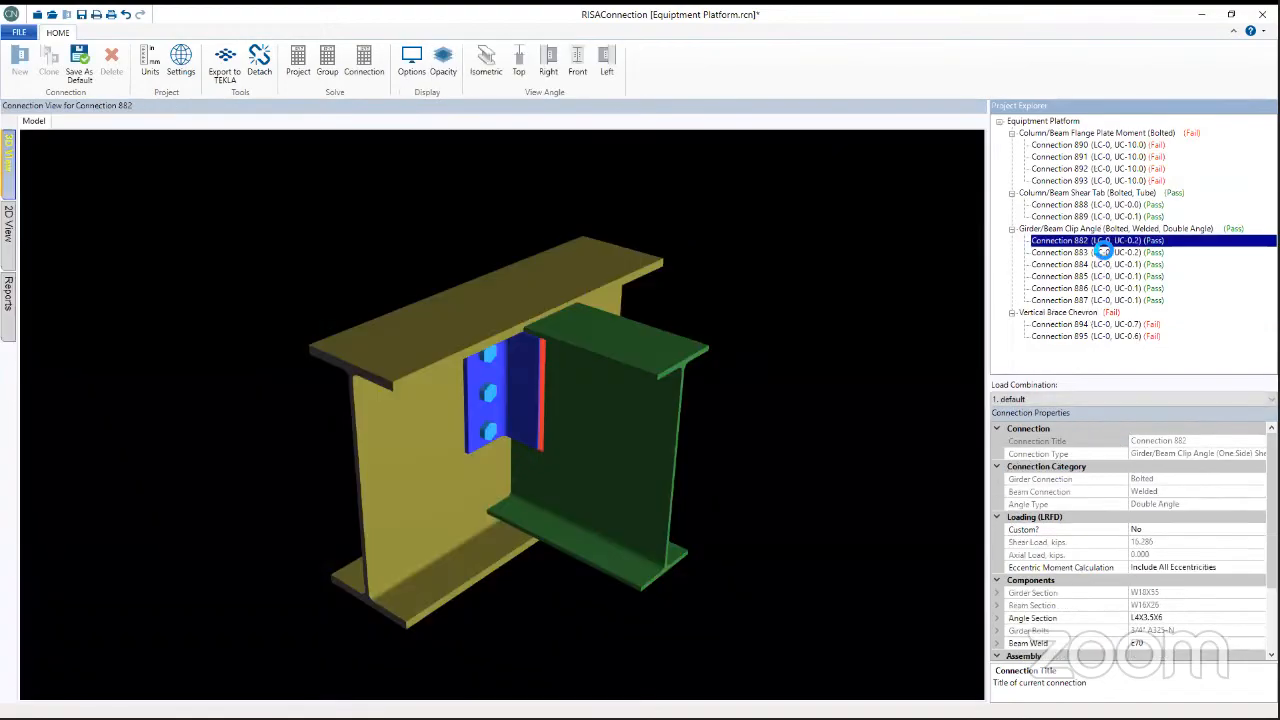
left_click_drag(757, 482, 700, 466)
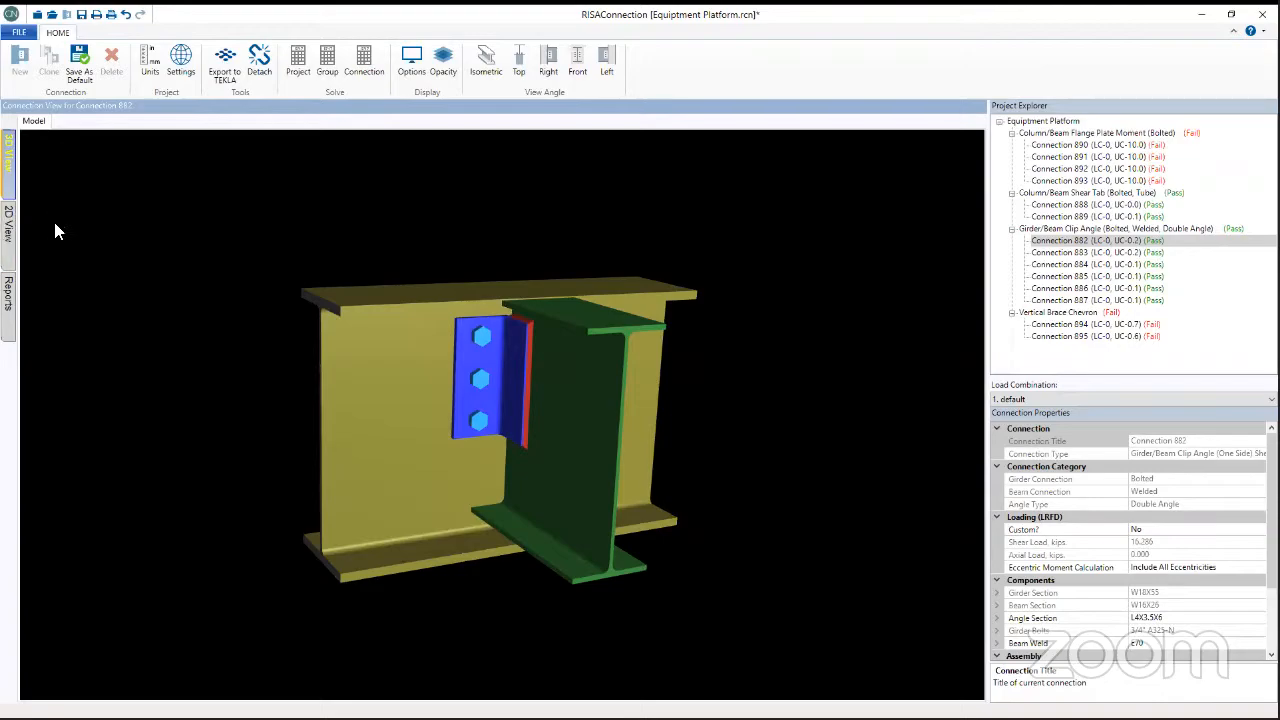
- Examine Connection 882 in 2D side and front views, checking its bolt gage, angle length and bolt spacing properties
left_click(8, 226)
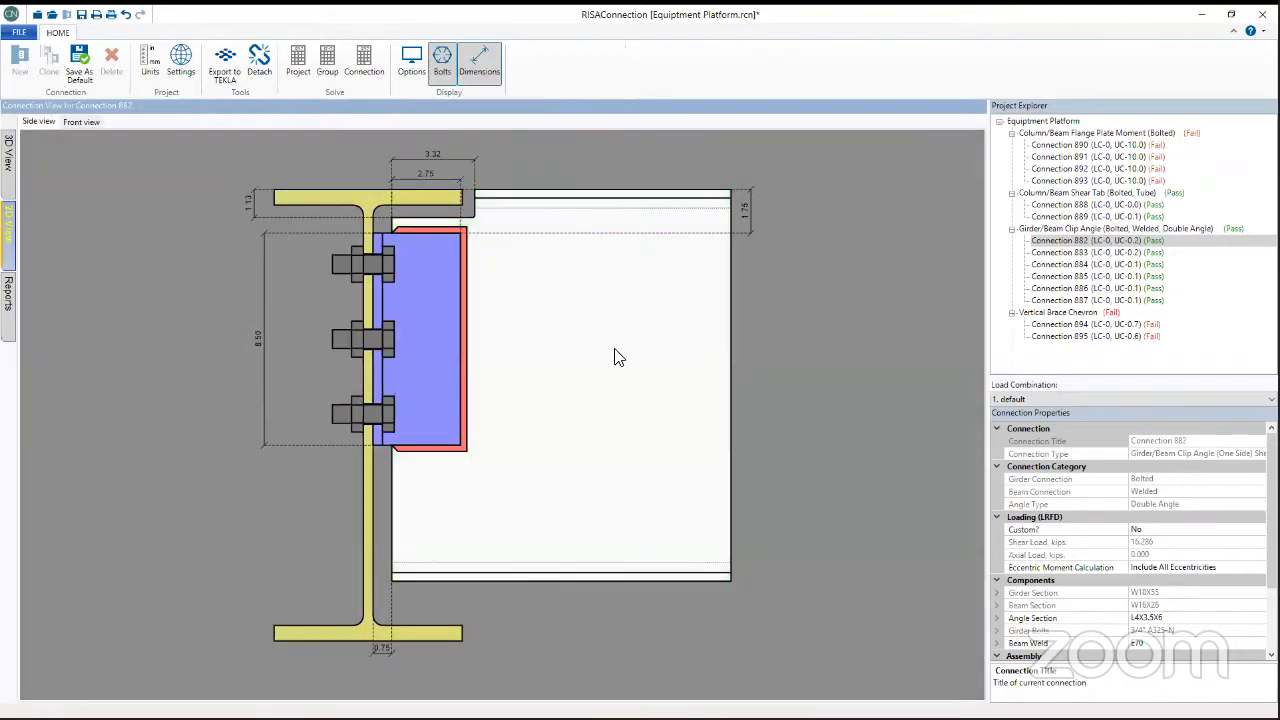
scroll(600, 368, "down", 2)
left_click(580, 406)
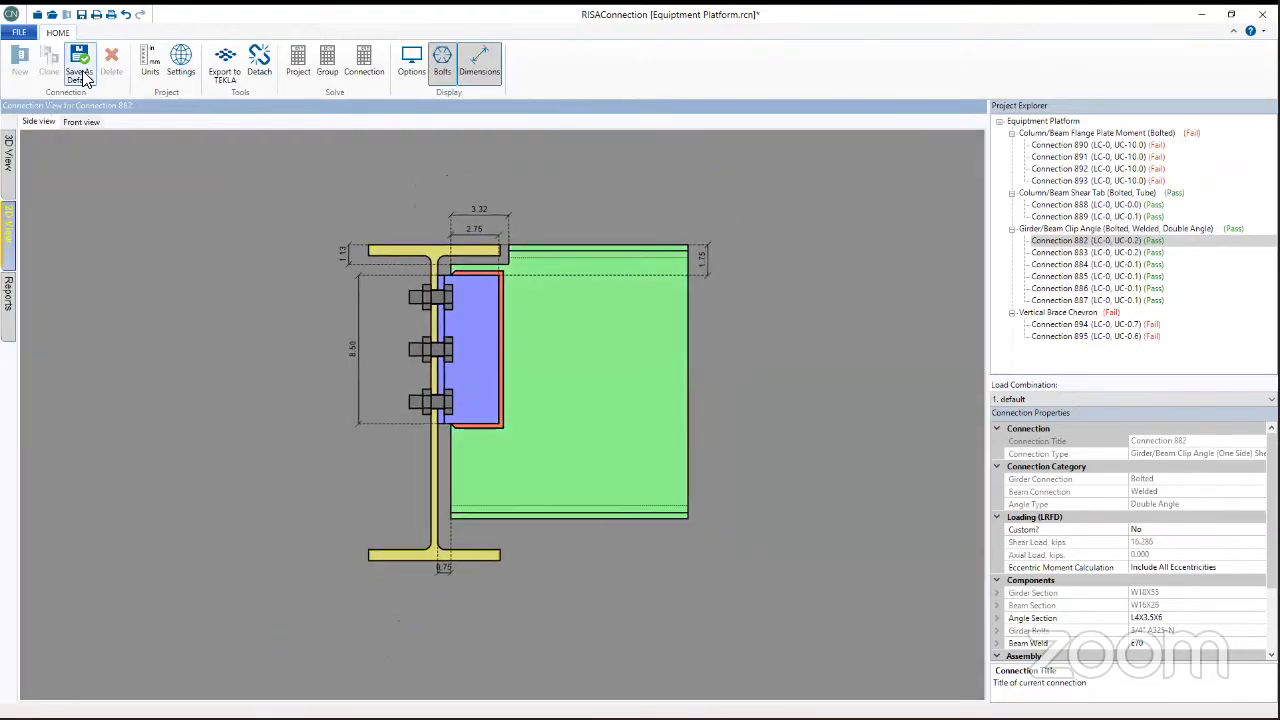
left_click(84, 122)
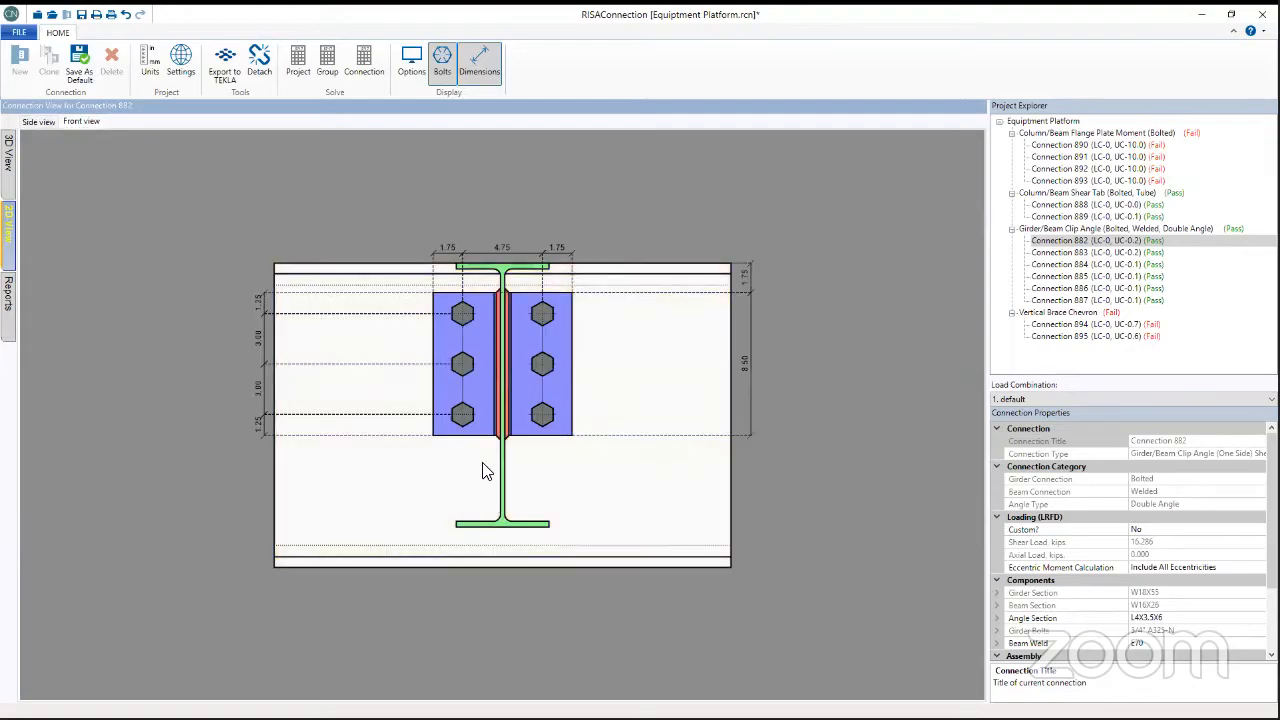
left_click(470, 493)
left_click_drag(1126, 380, 1114, 352)
left_click(543, 318)
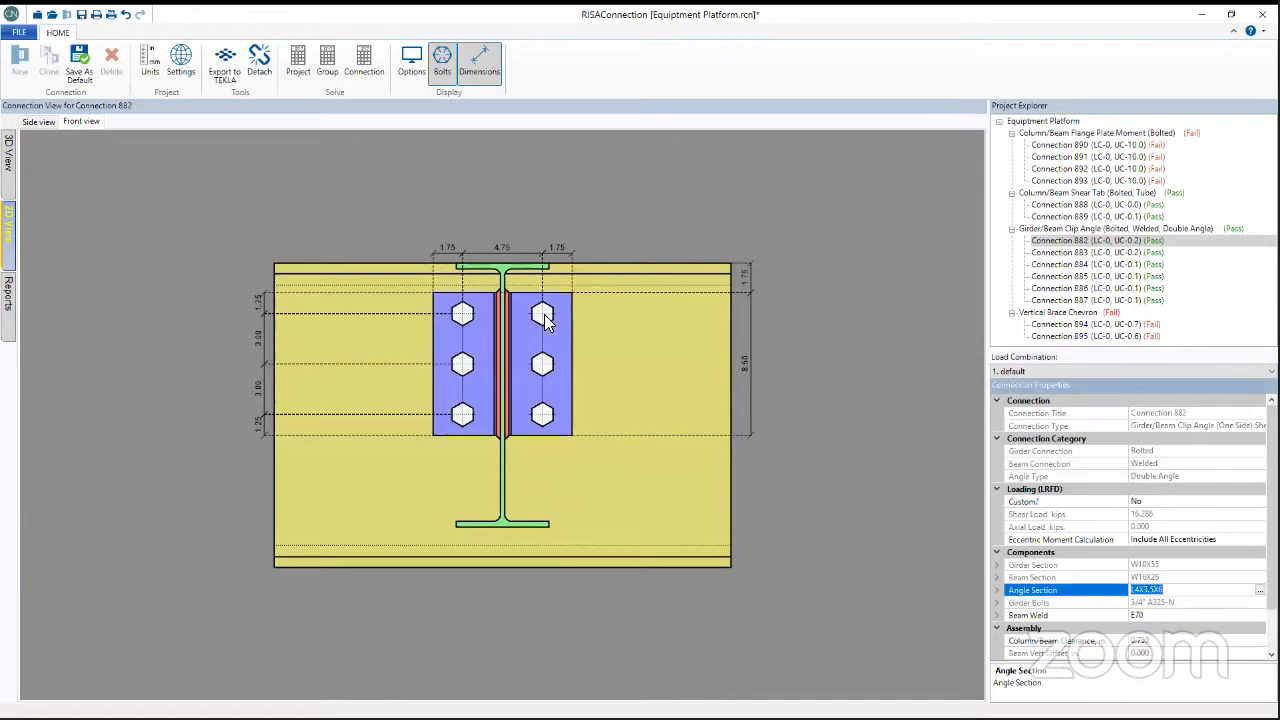
left_click(508, 247)
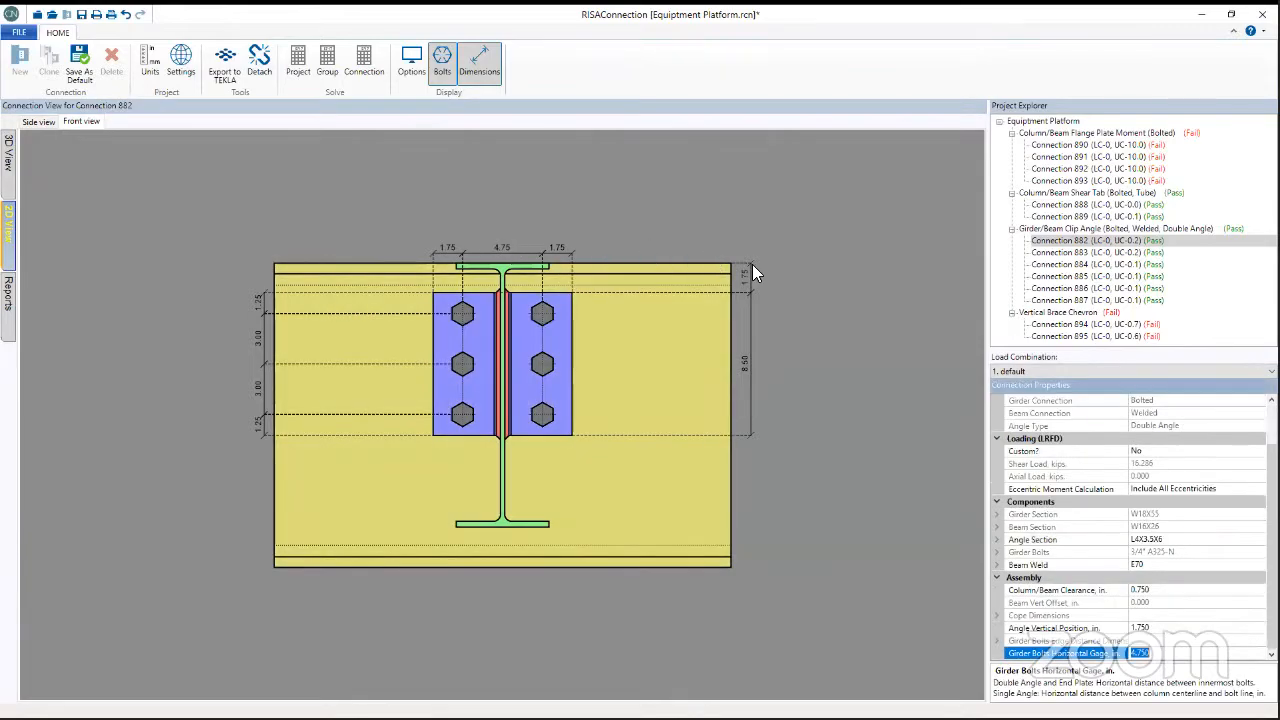
left_click(746, 358)
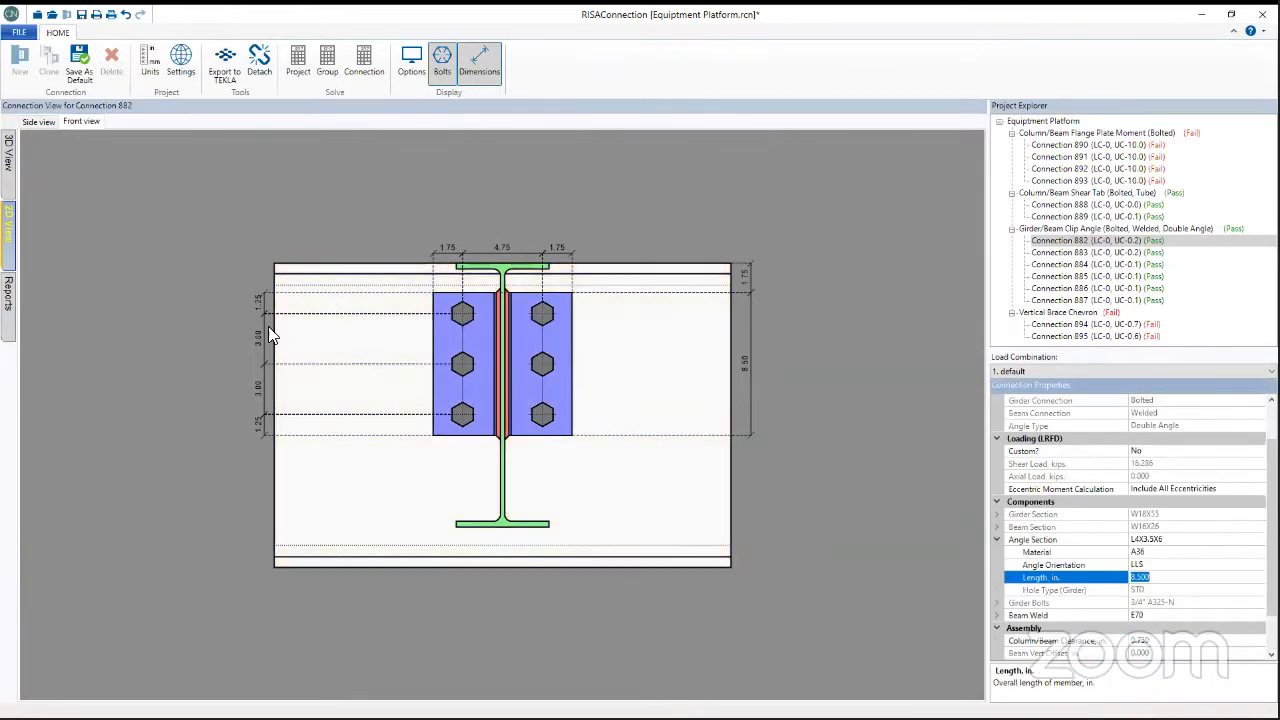
left_click(259, 337)
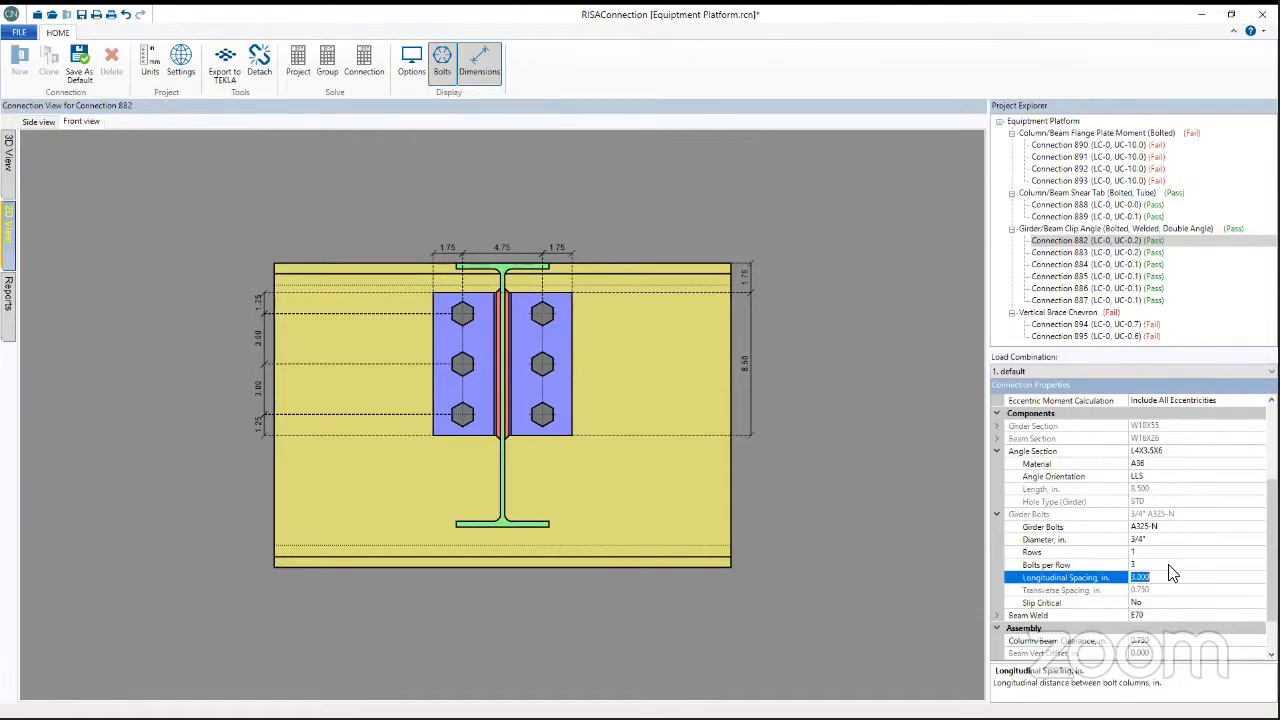
left_click(700, 428)
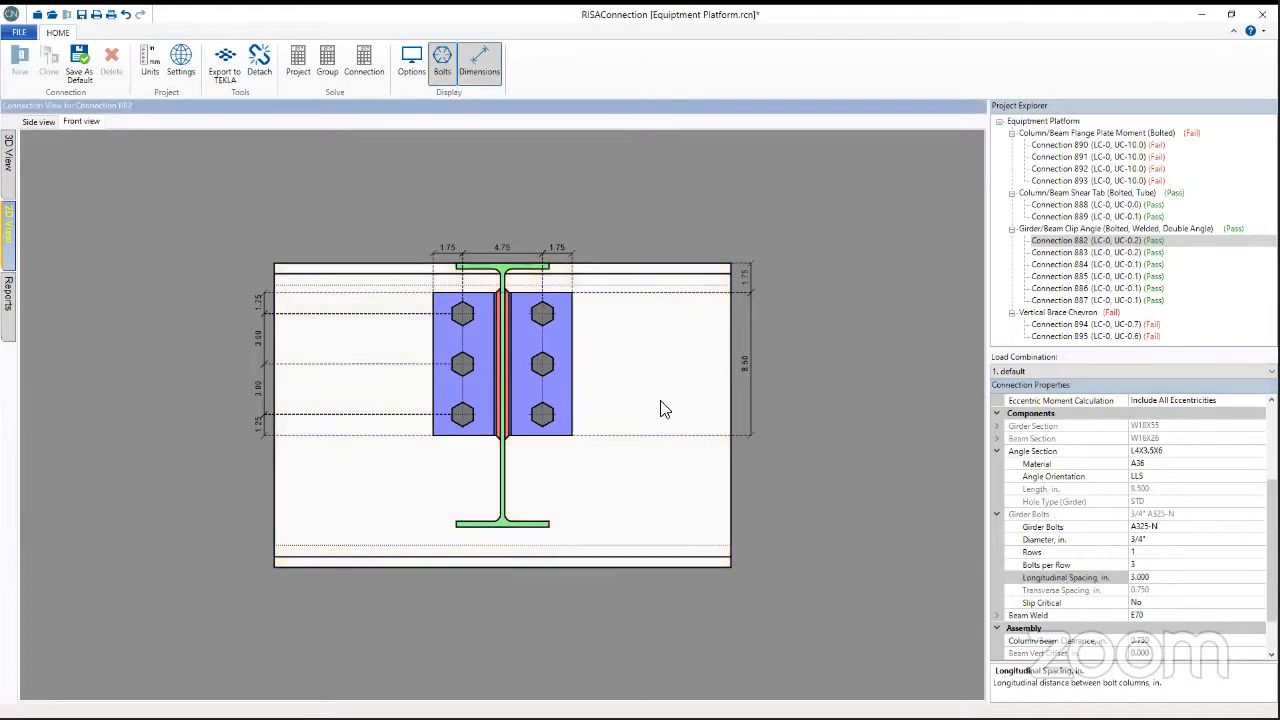
- Set the girder bolts of Connection 882 to 4 bolts per row
left_click(548, 370)
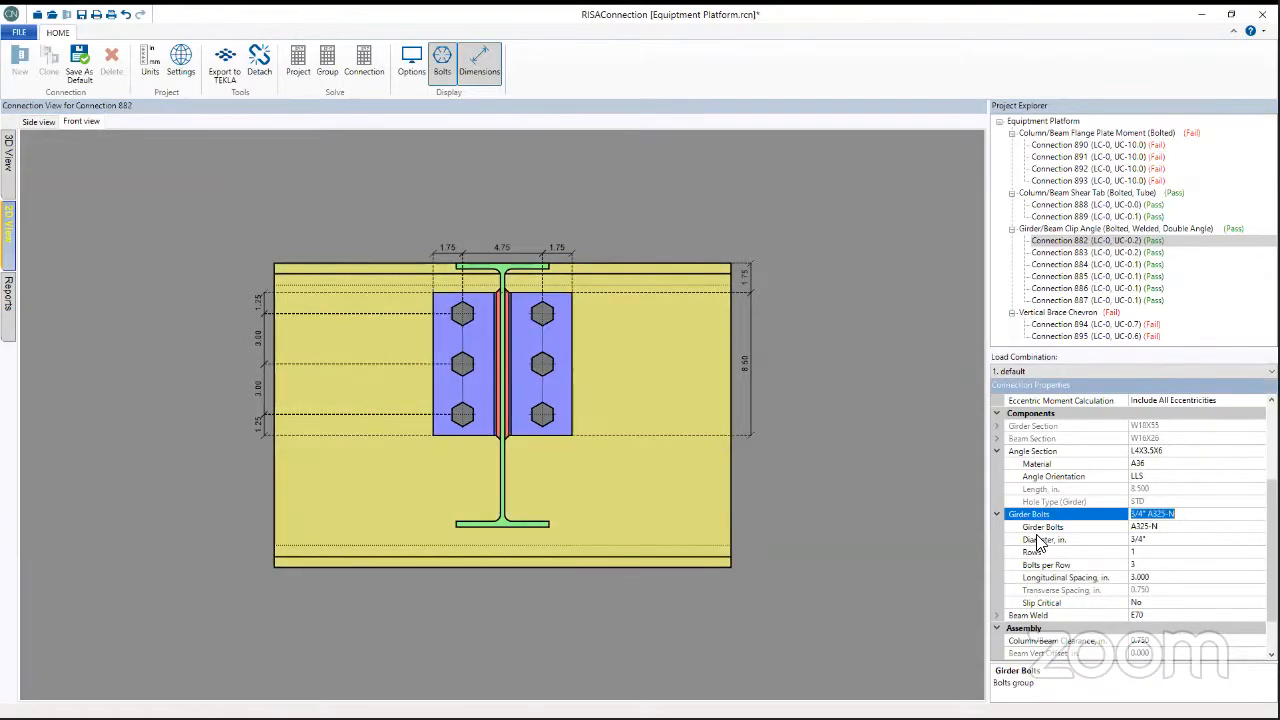
left_click(1170, 566)
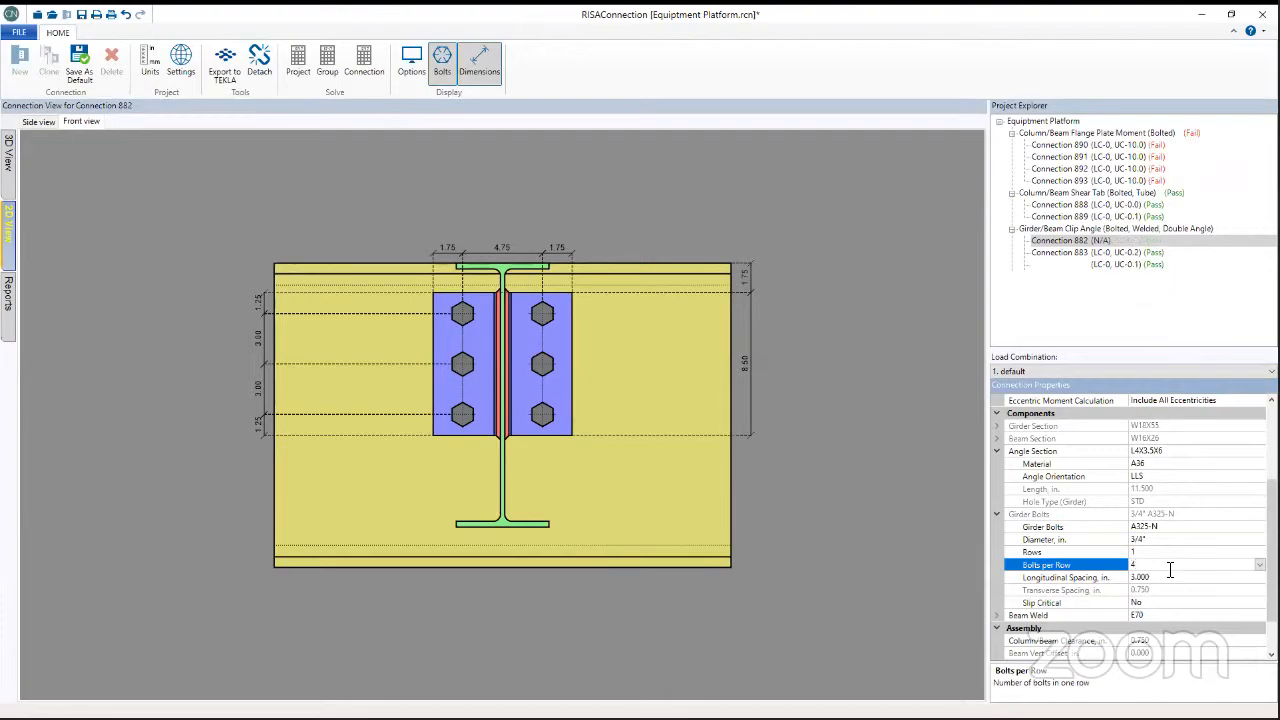
left_click(794, 548)
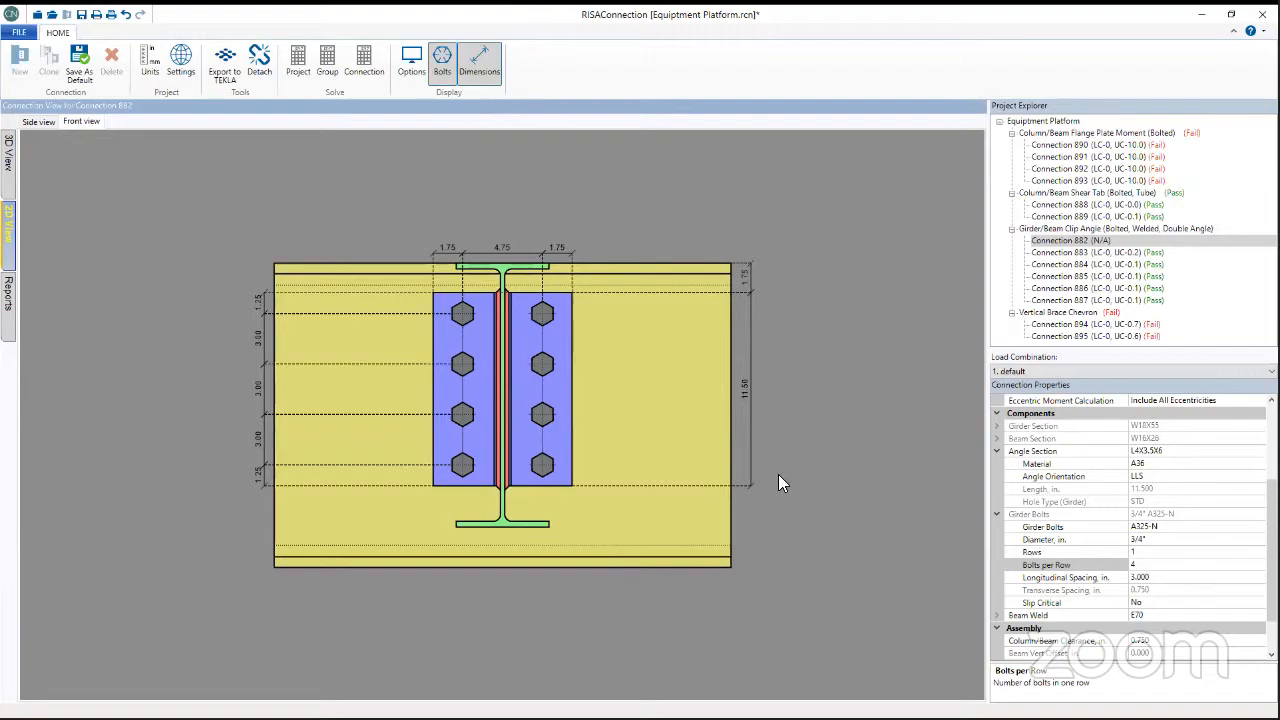
- Export the connection designs back to Tekla and review the girder/beam clip angle group's results in RISA-Tekla Link
left_click(229, 76)
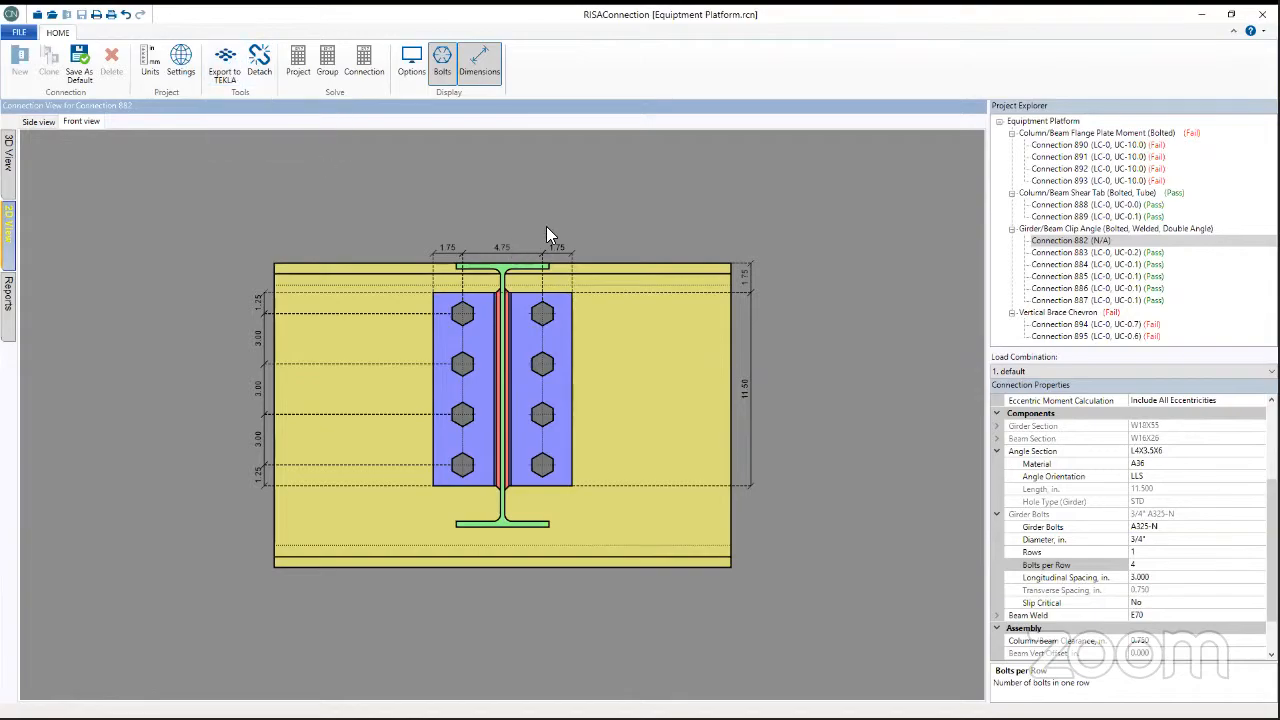
key("alt+Tab")
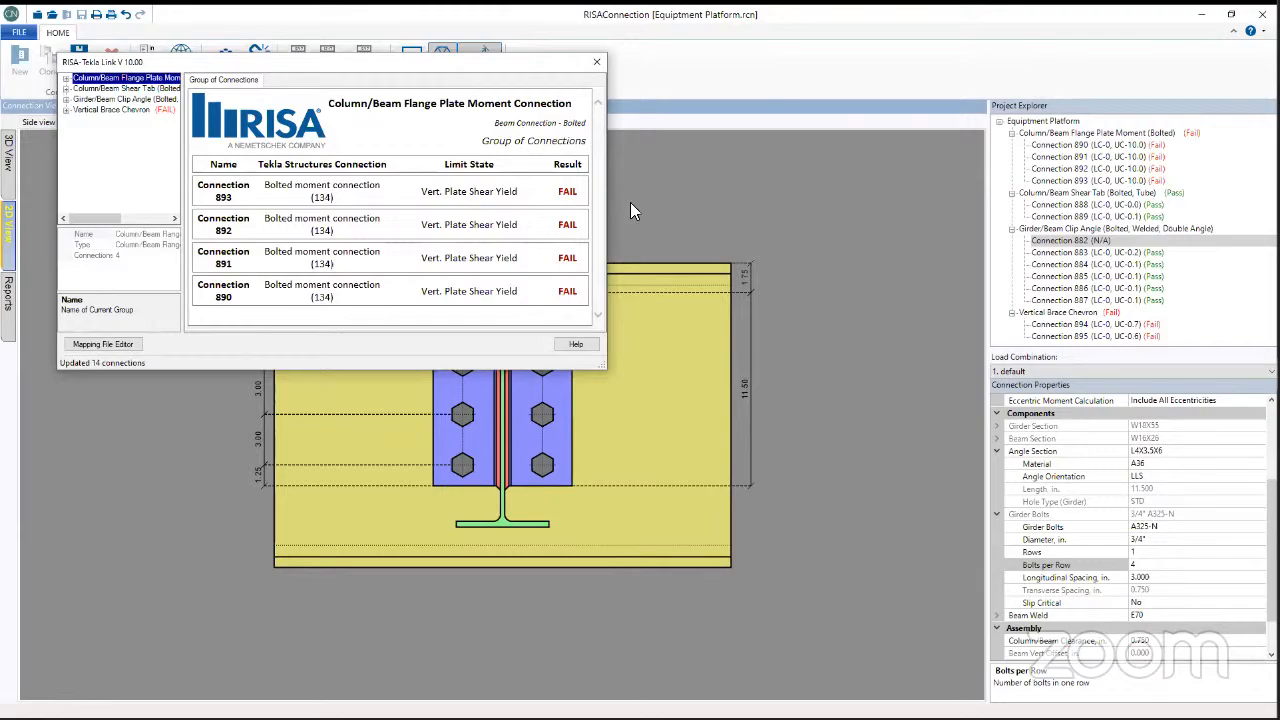
left_click_drag(100, 219, 147, 229)
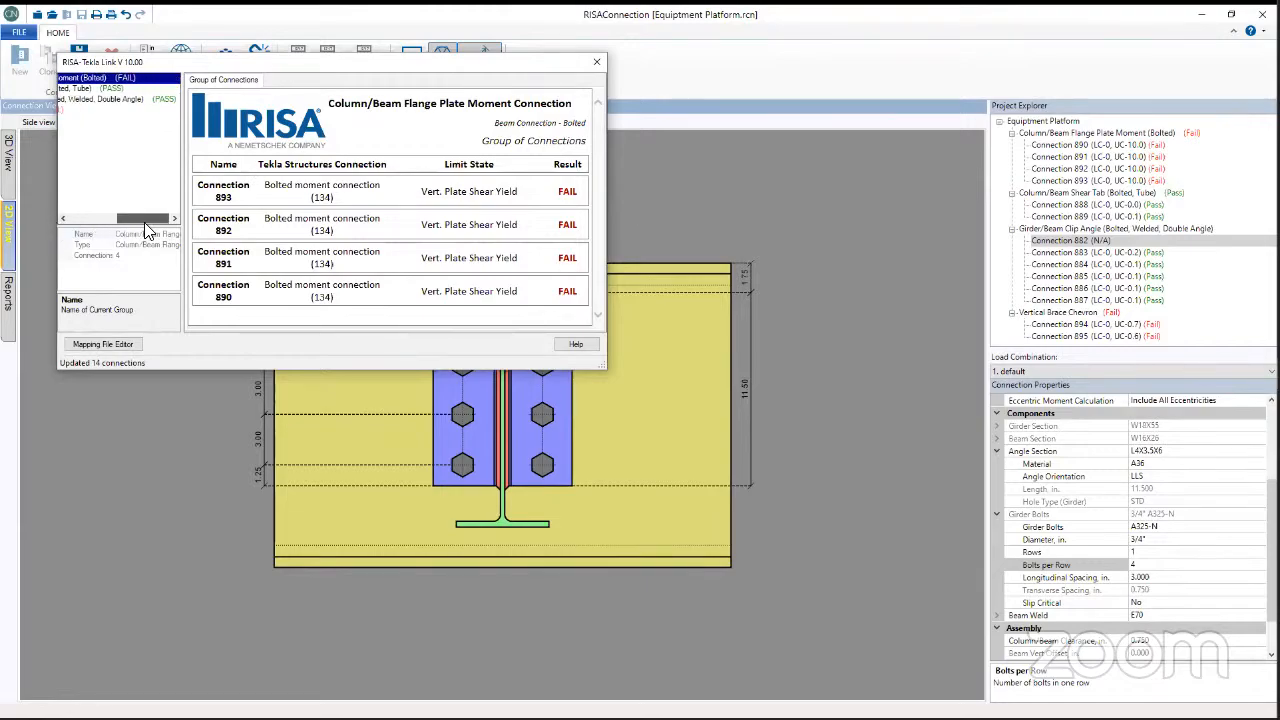
left_click(138, 100)
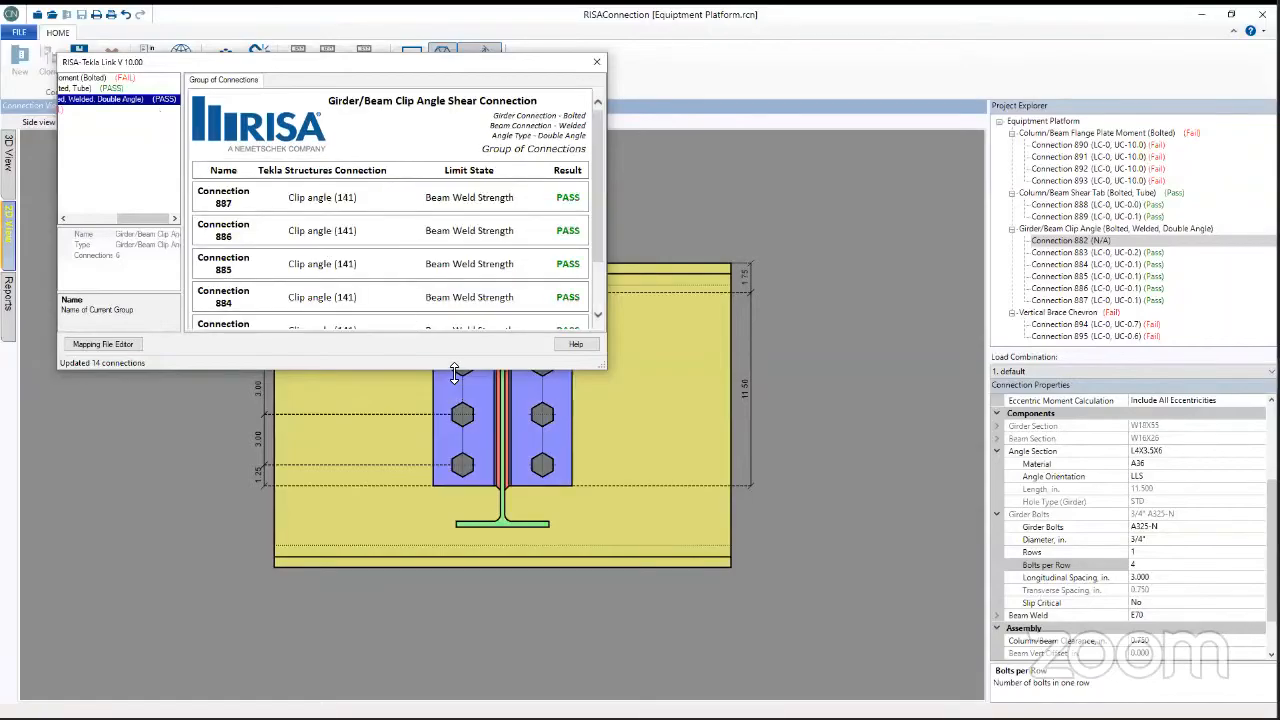
- Switch to Tekla Structures and examine the updated clip angle and moment connections along the girder line up close
key("alt+Tab")
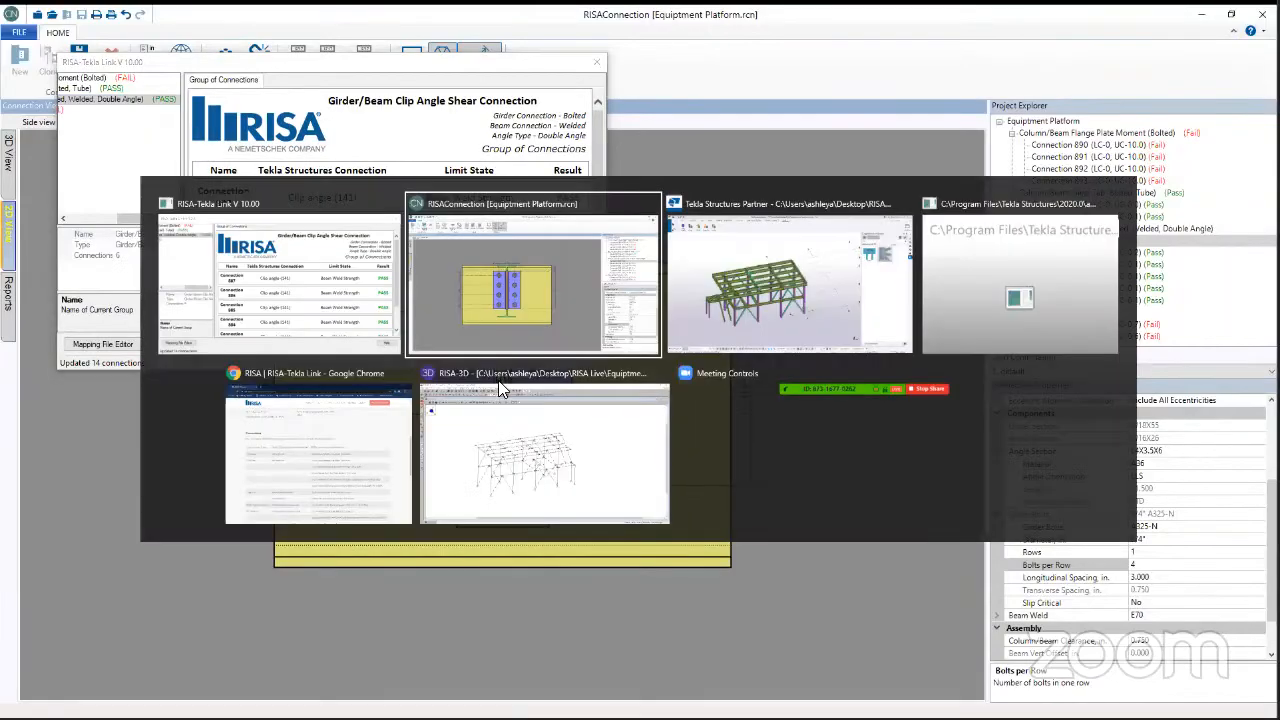
left_click(784, 292)
middle_click_drag(432, 418, 607, 395, "ctrl")
scroll(607, 395, "up", 5)
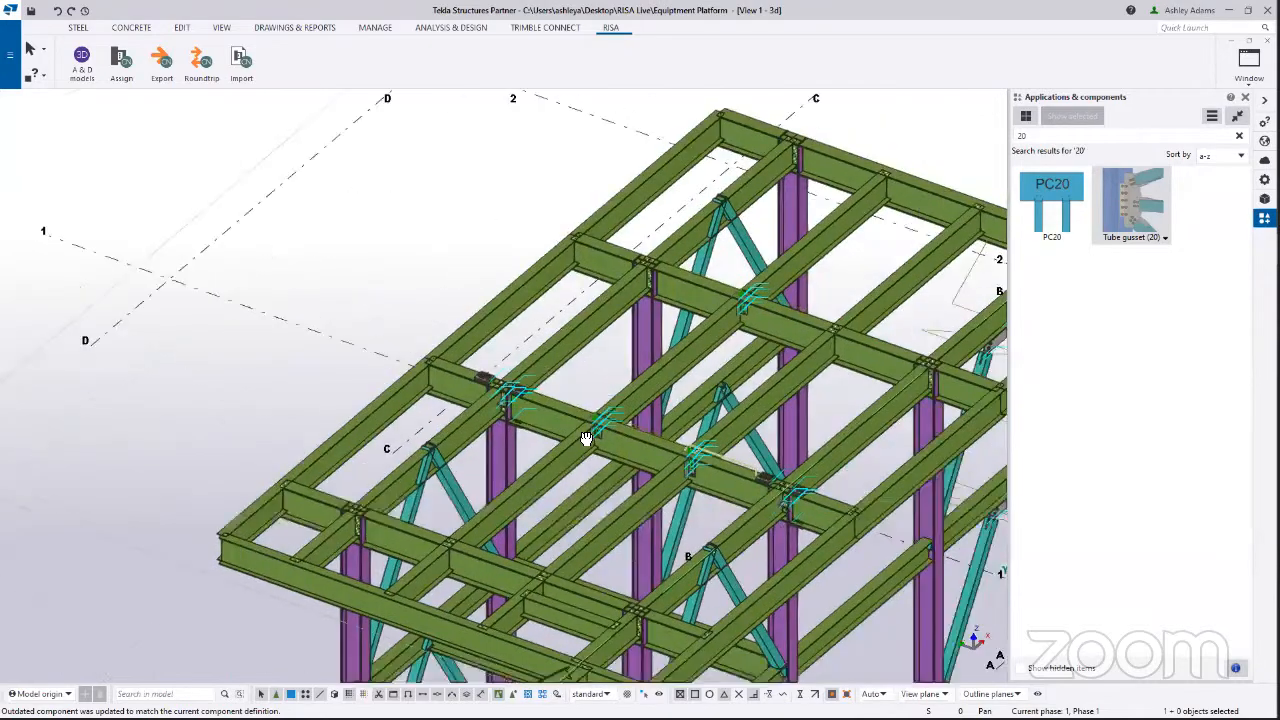
scroll(490, 328, "down", 3)
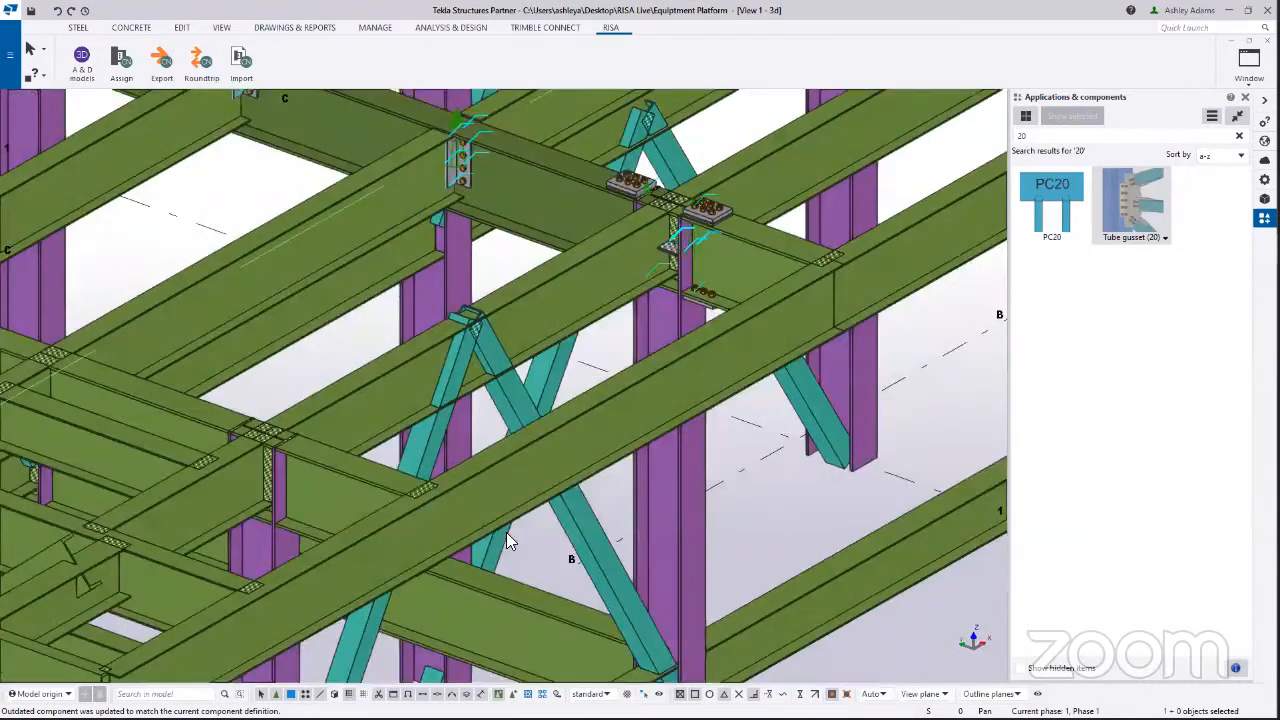
scroll(450, 394, "up", 5)
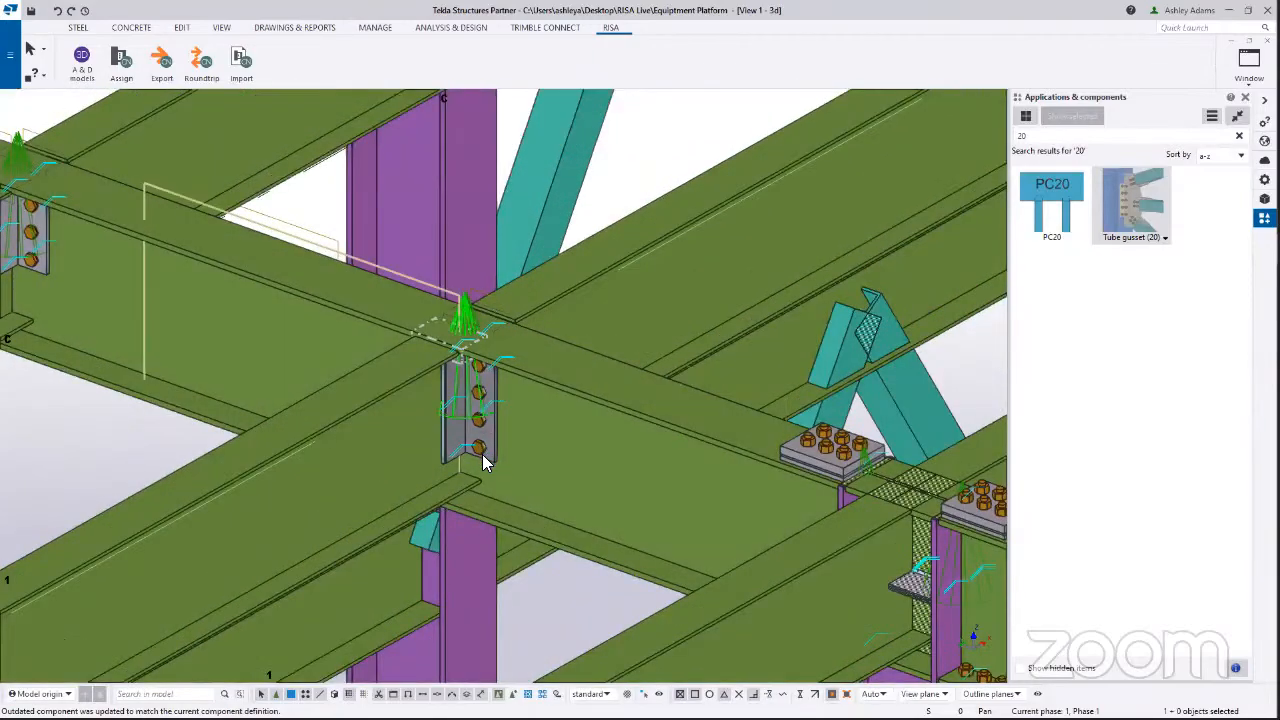
scroll(475, 446, "down", 2)
scroll(746, 494, "down", 2)
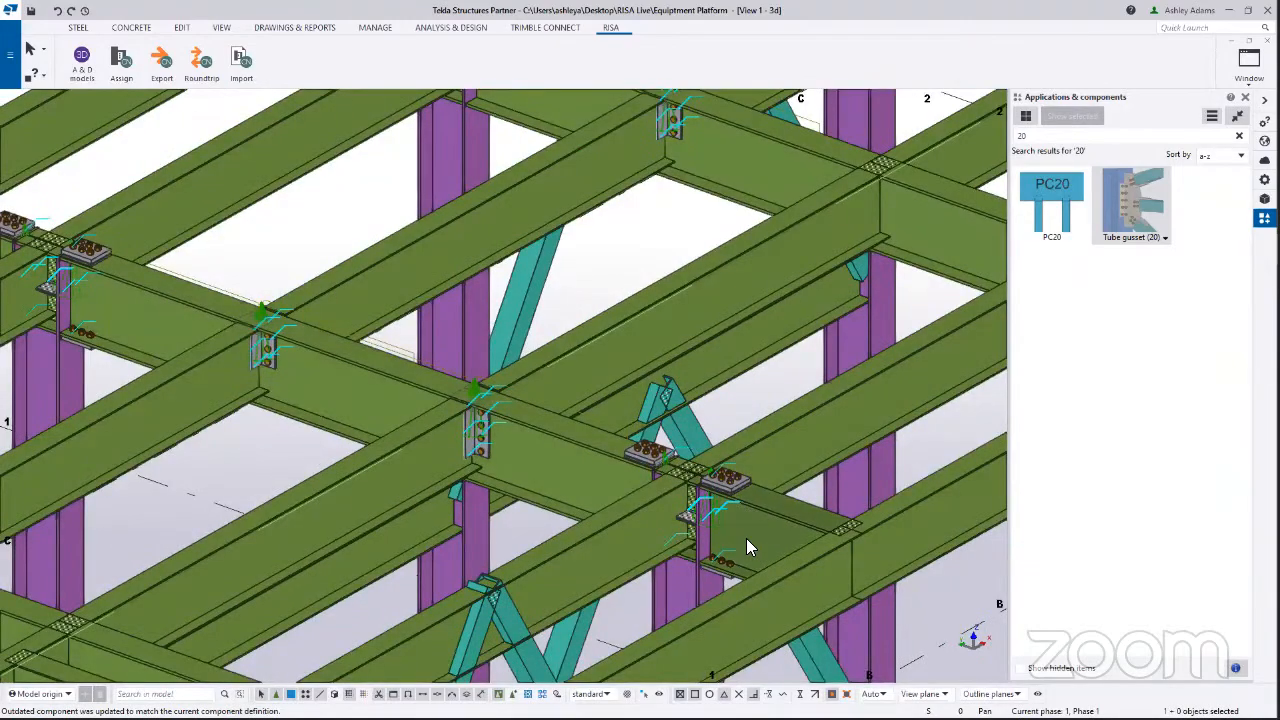
- Examine the chevron brace gussets and the whole platform from both sides
middle_click_drag(750, 542, 680, 490)
scroll(680, 404, "down", 5)
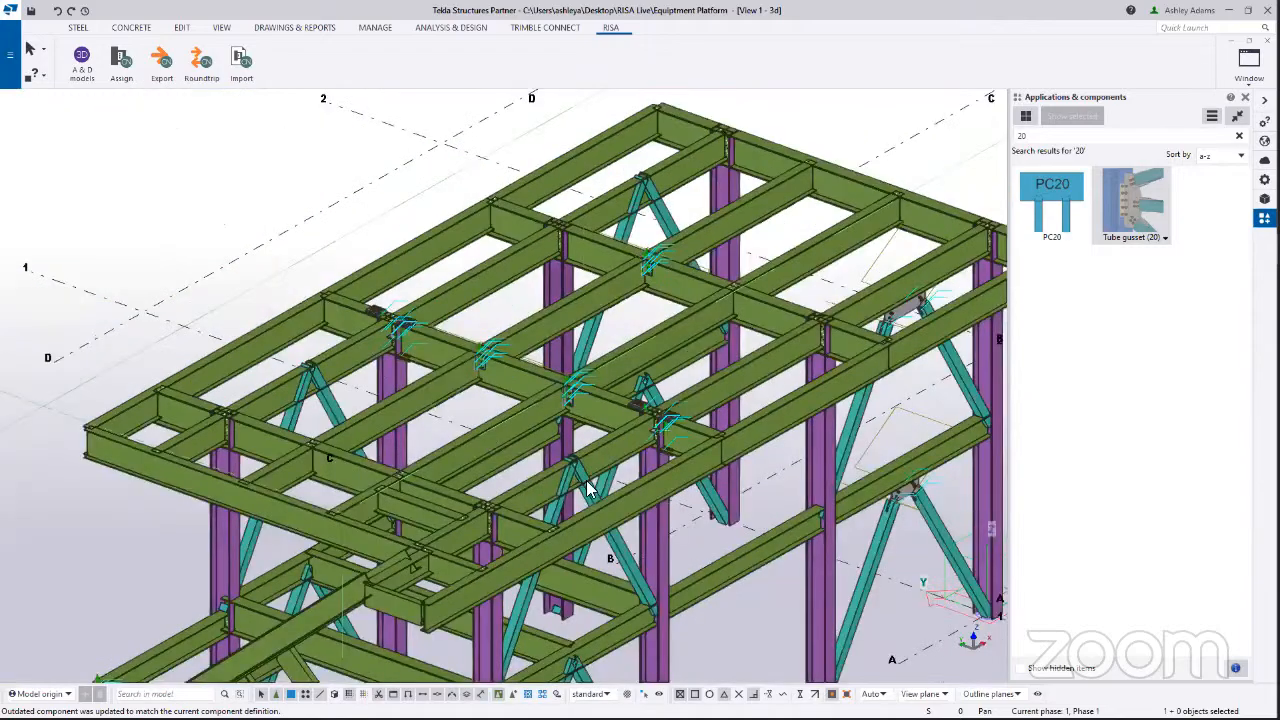
scroll(582, 466, "up", 4)
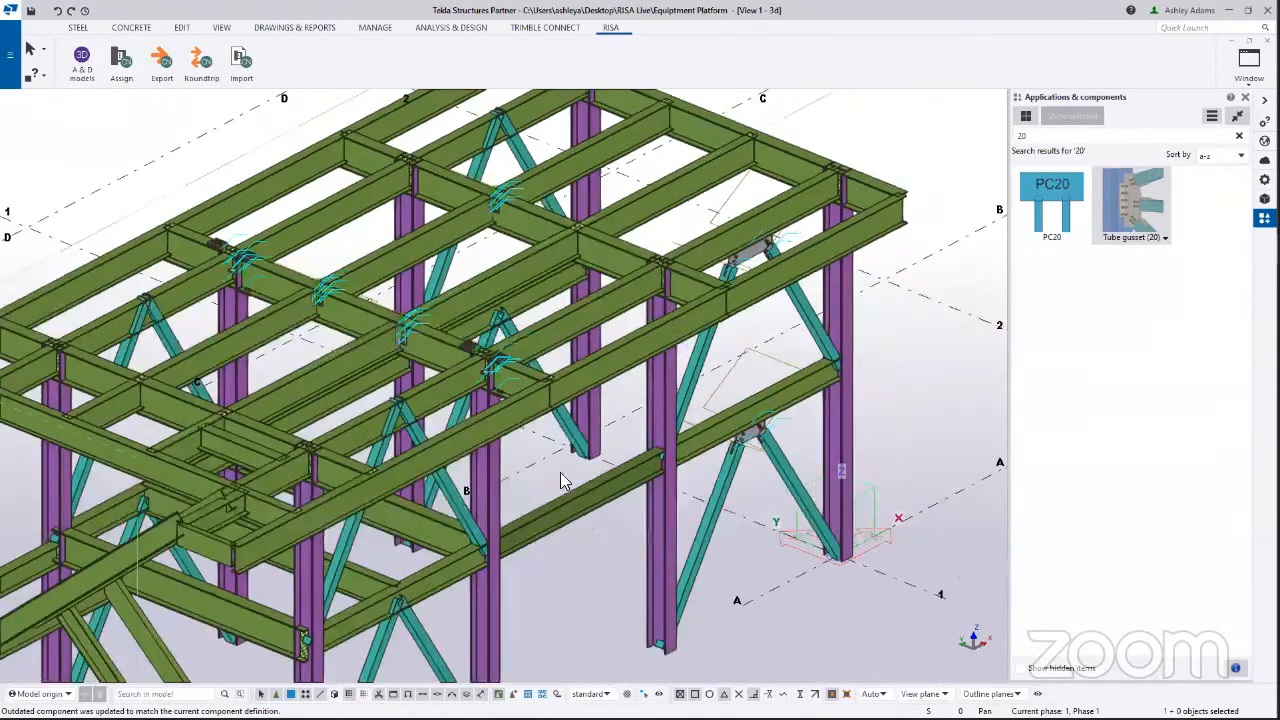
mouse_move(727, 480)
middle_mouse_down("ctrl")
mouse_move(674, 486)
mouse_move(752, 441)
mouse_move(663, 514)
mouse_move(670, 484)
mouse_move(740, 455)
mouse_move(537, 466)
mouse_move(768, 443)
mouse_move(409, 414)
mouse_move(503, 423)
mouse_move(554, 412)
mouse_move(580, 364)
mouse_move(351, 531)
mouse_move(392, 530)
middle_mouse_up("ctrl")
scroll(752, 448, "down", 5)
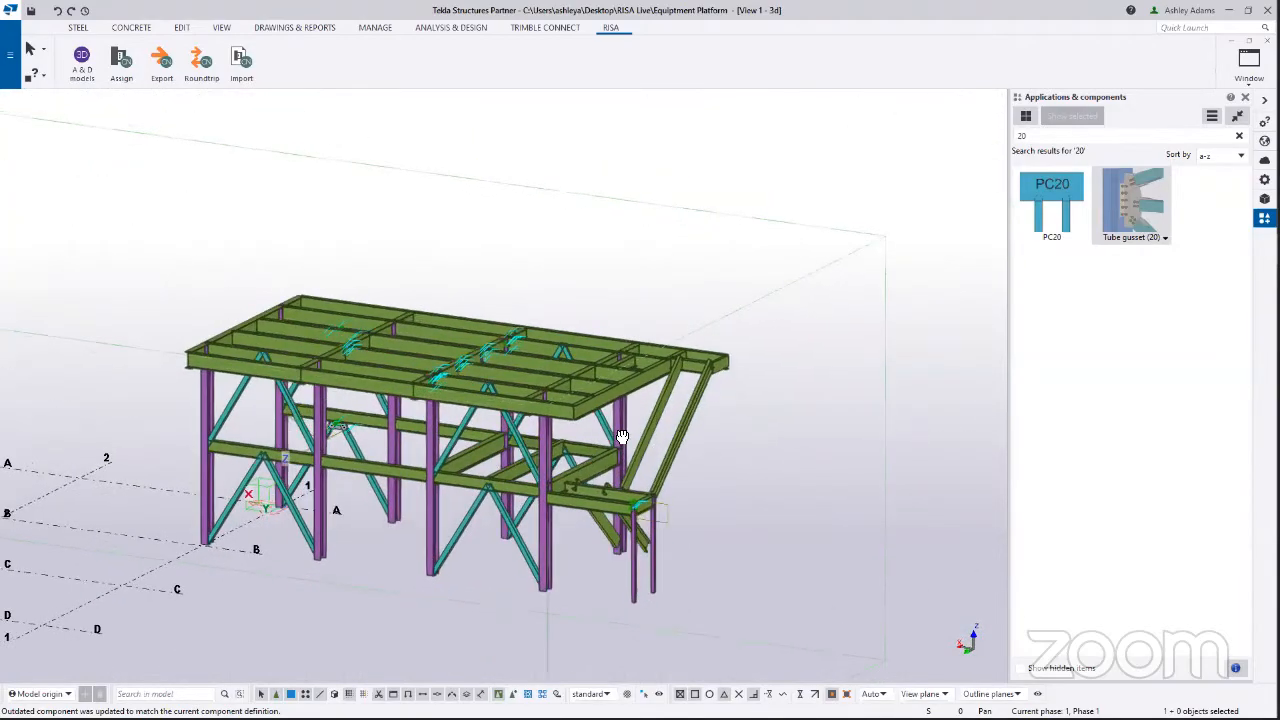
middle_click_drag(500, 502, 530, 484)
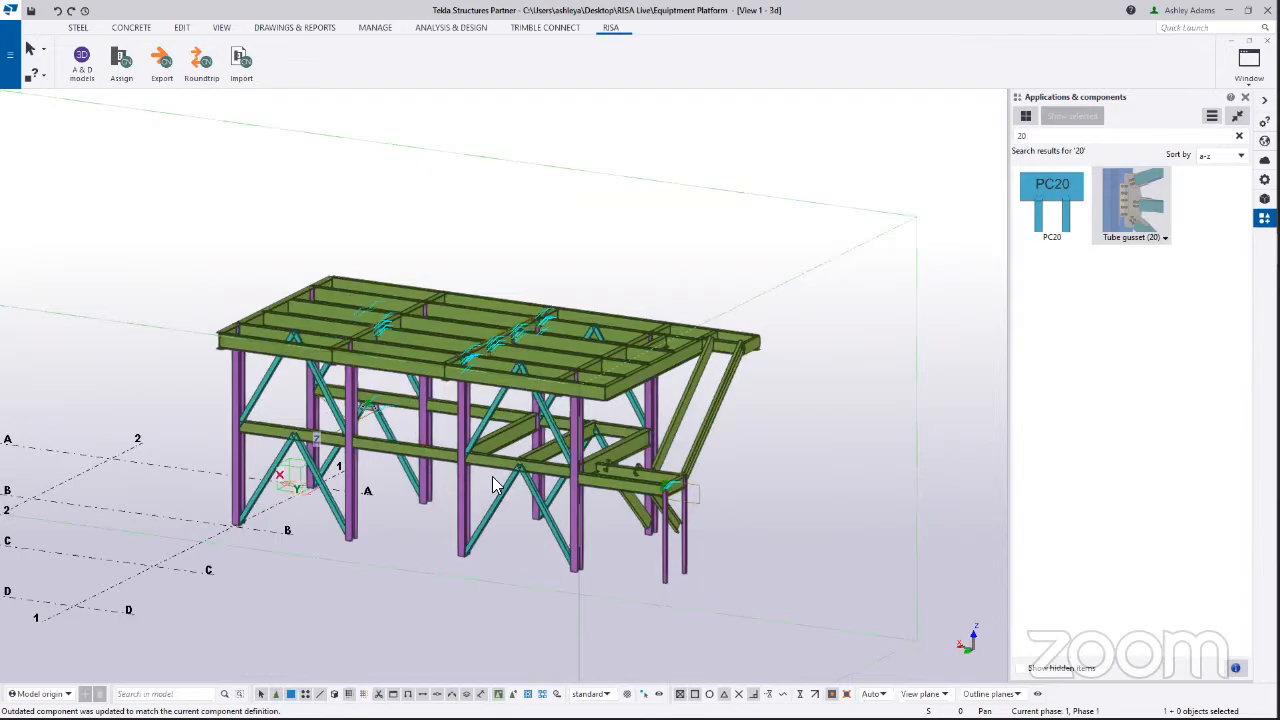
scroll(495, 484, "up", 1)
scroll(508, 496, "up", 2)
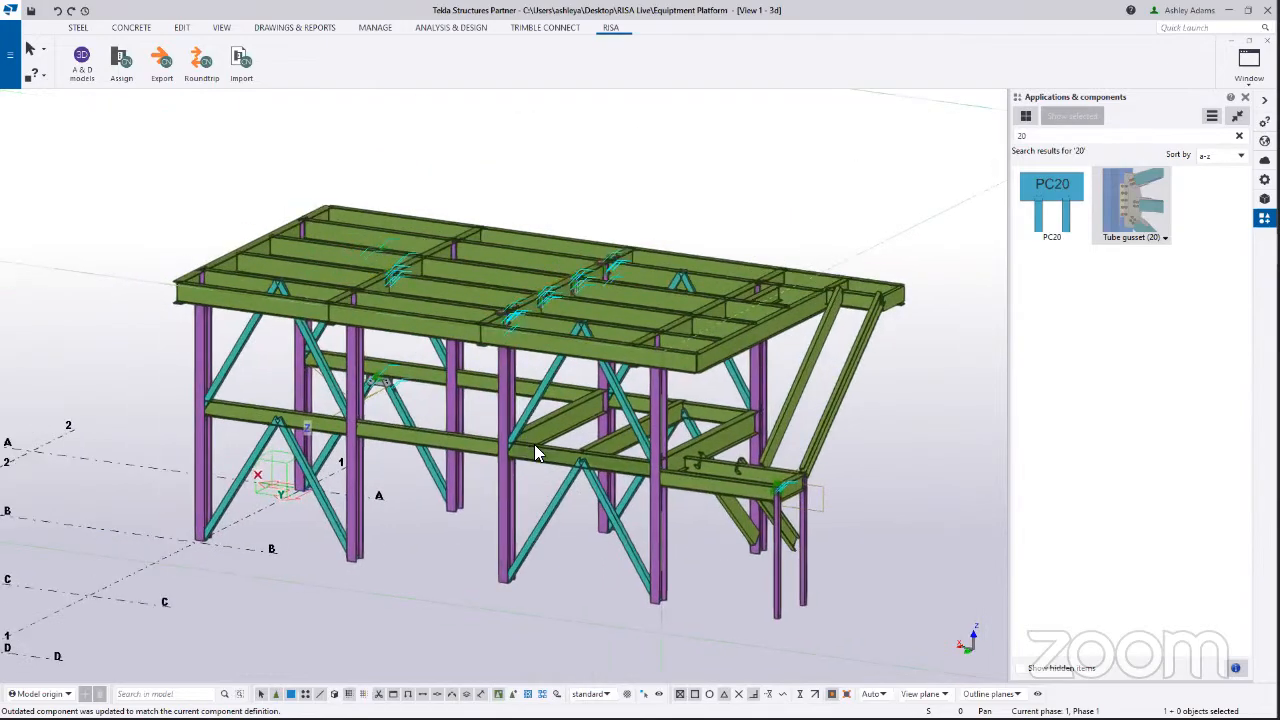